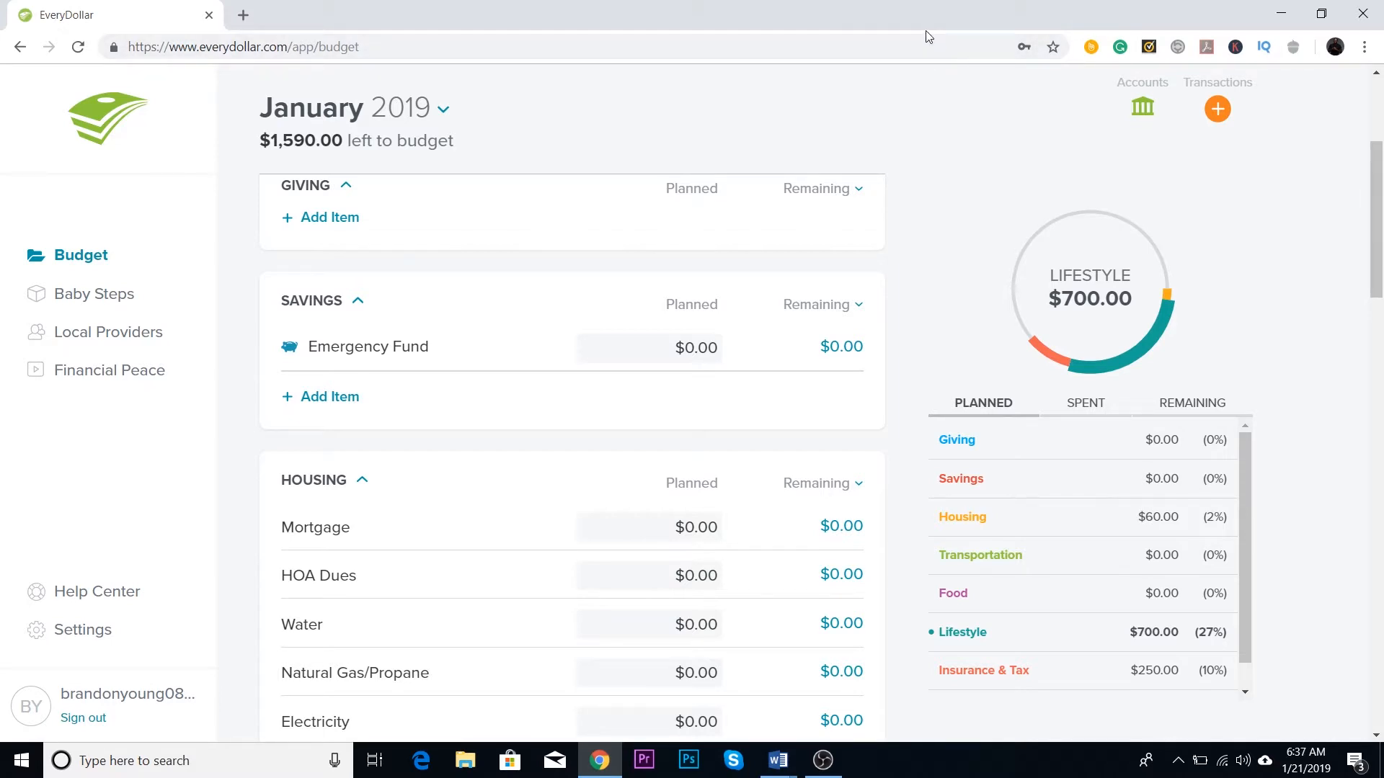
Step: Open the Baby Steps overview and read the steps on the $1,000 emergency fund and the debt snowball
scroll(1358, 367, down, 1)
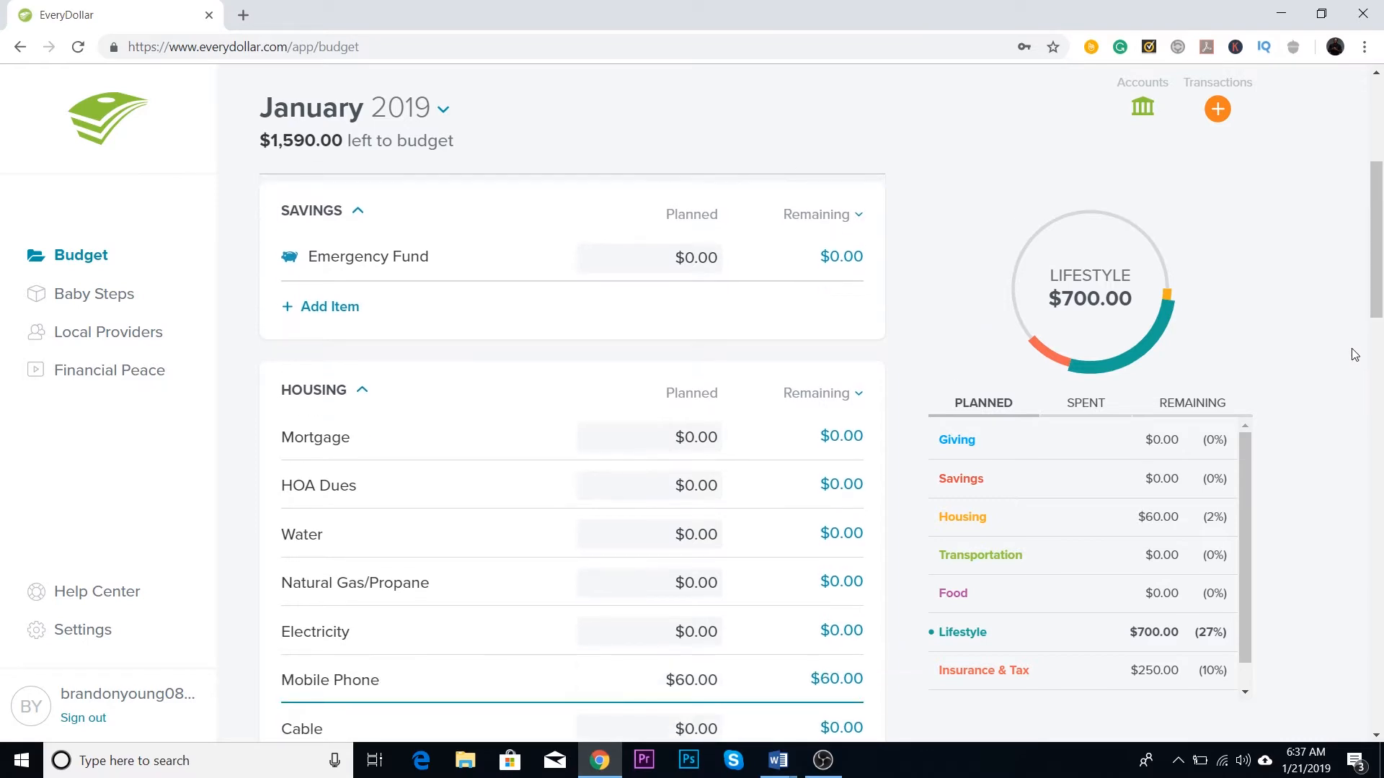
scroll(1351, 345, down, 2)
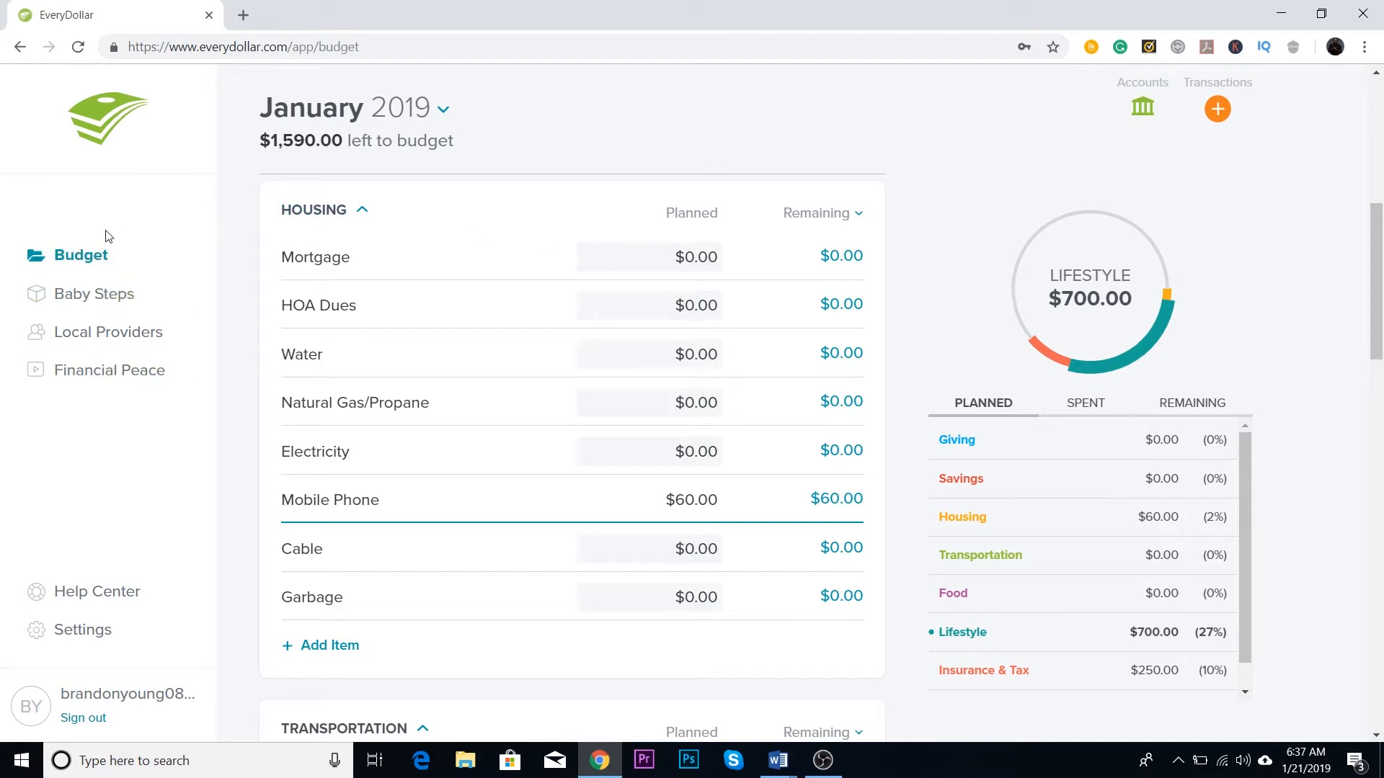
scroll(176, 296, up, 4)
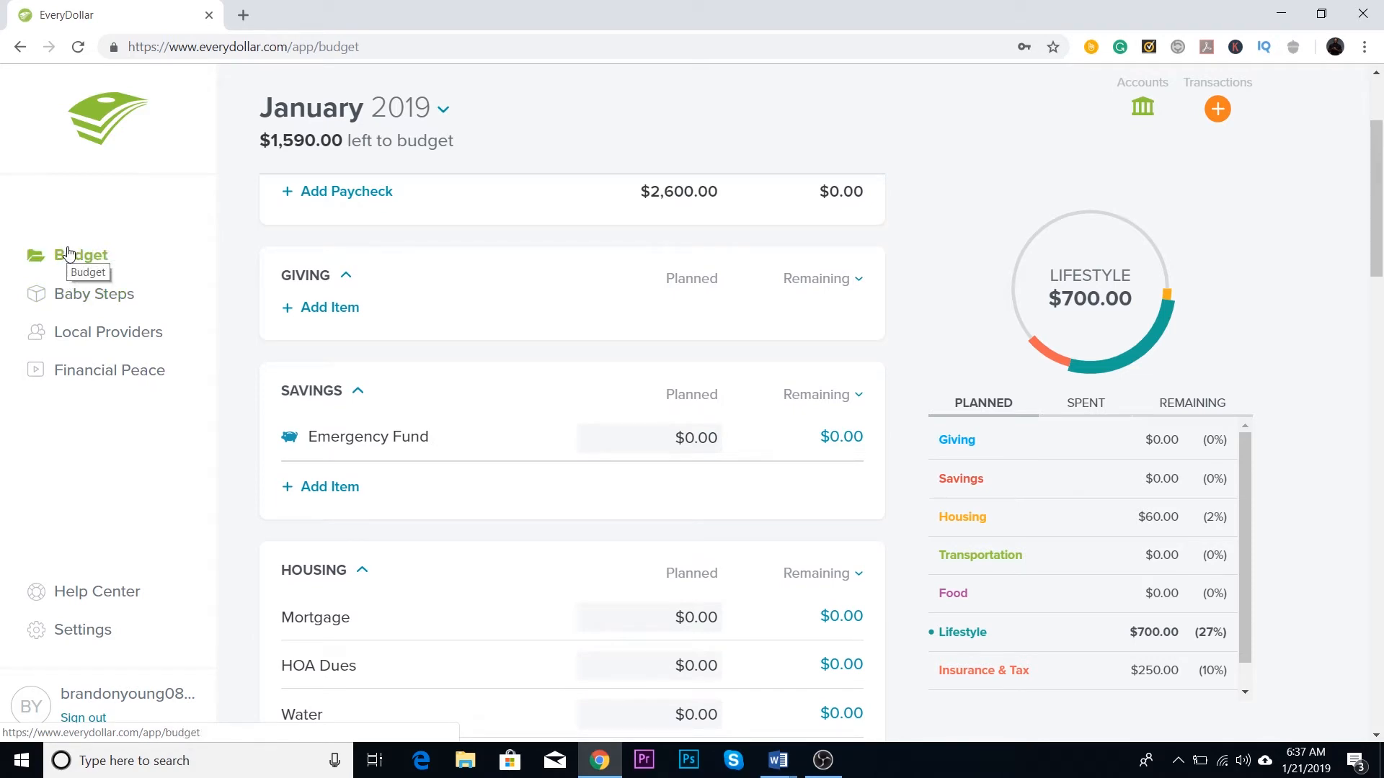
click(106, 297)
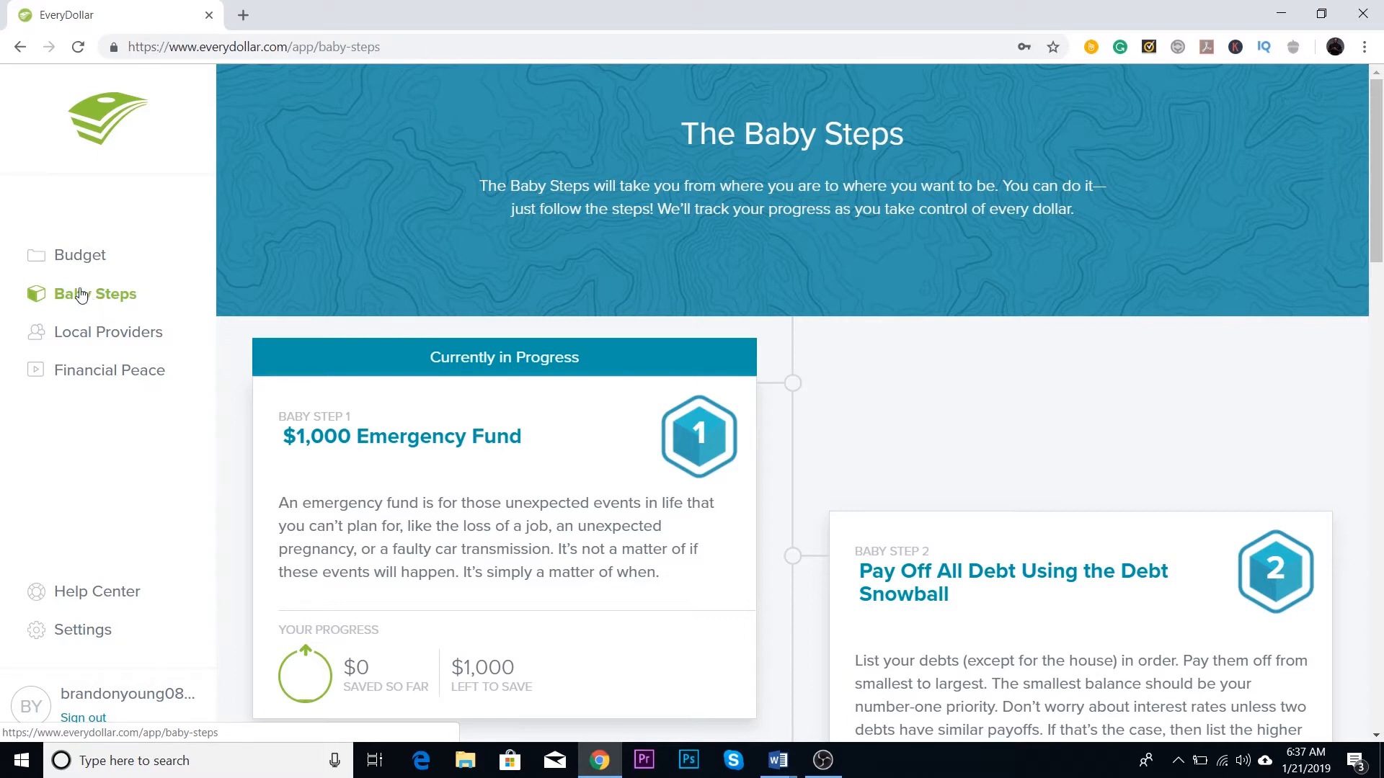
scroll(79, 290, down, 1)
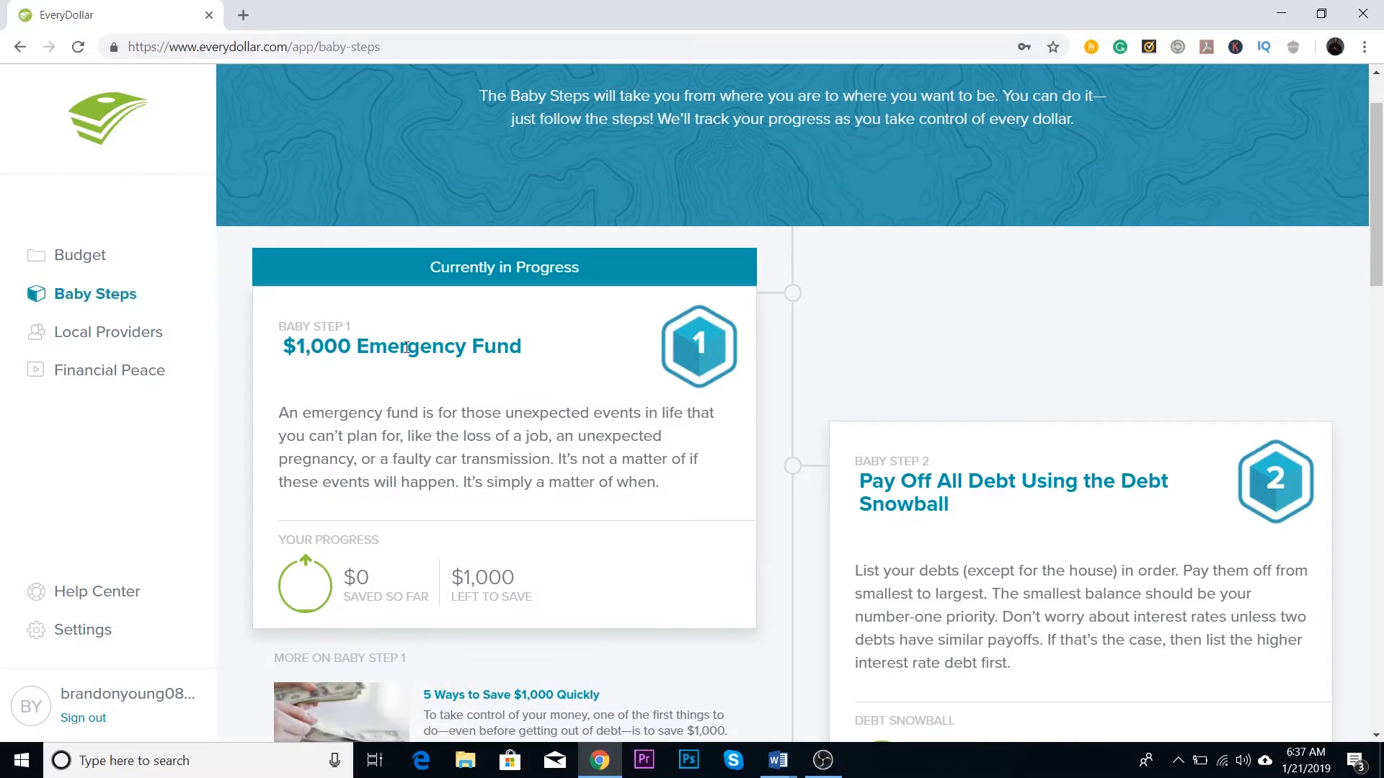
scroll(407, 348, down, 1)
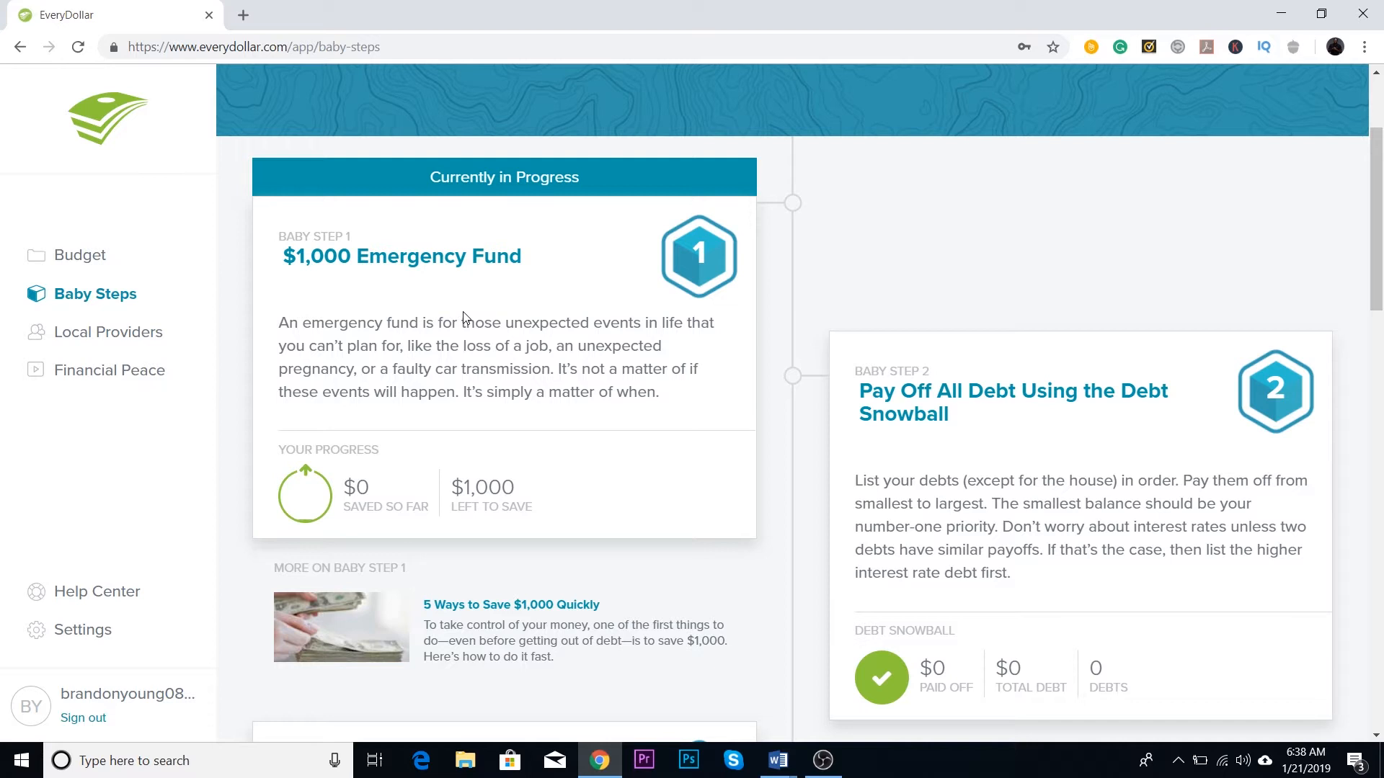
scroll(463, 317, down, 1)
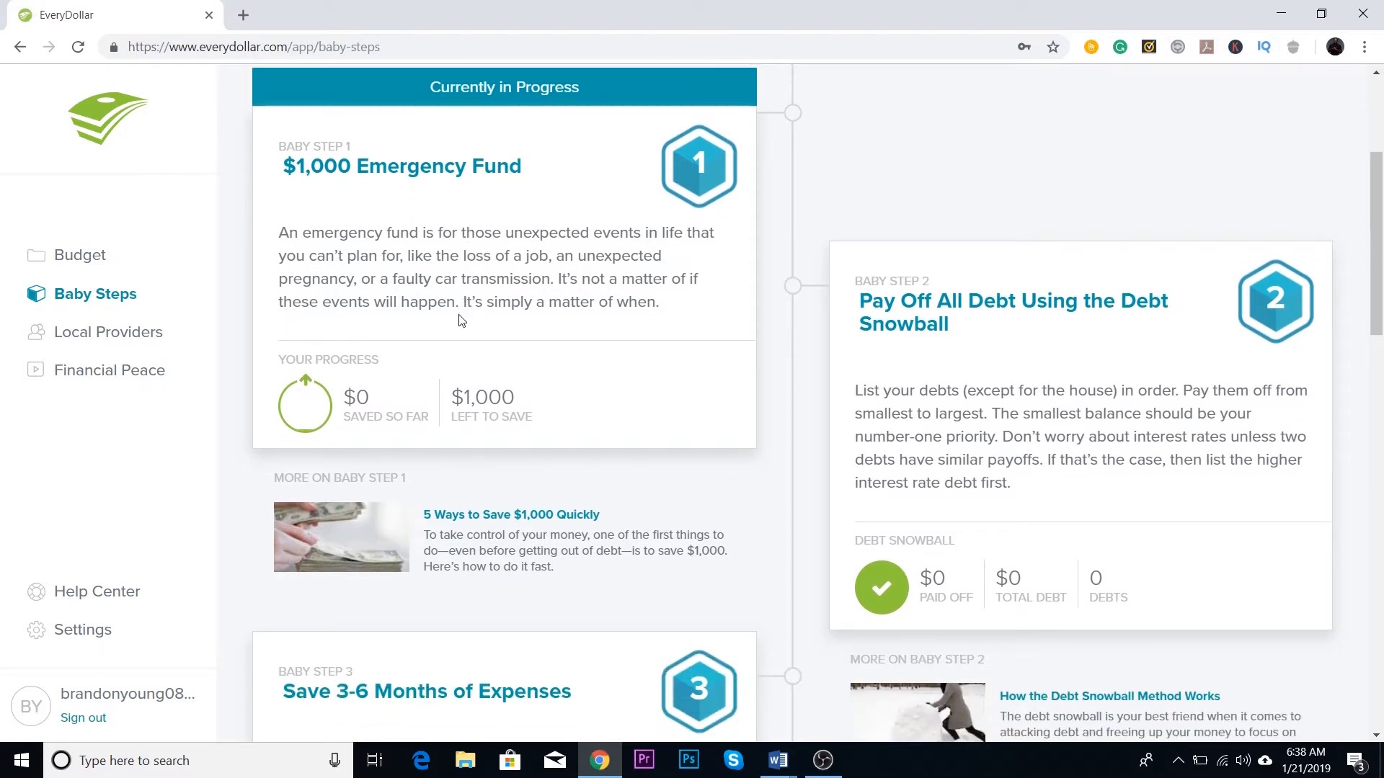
scroll(449, 298, down, 2)
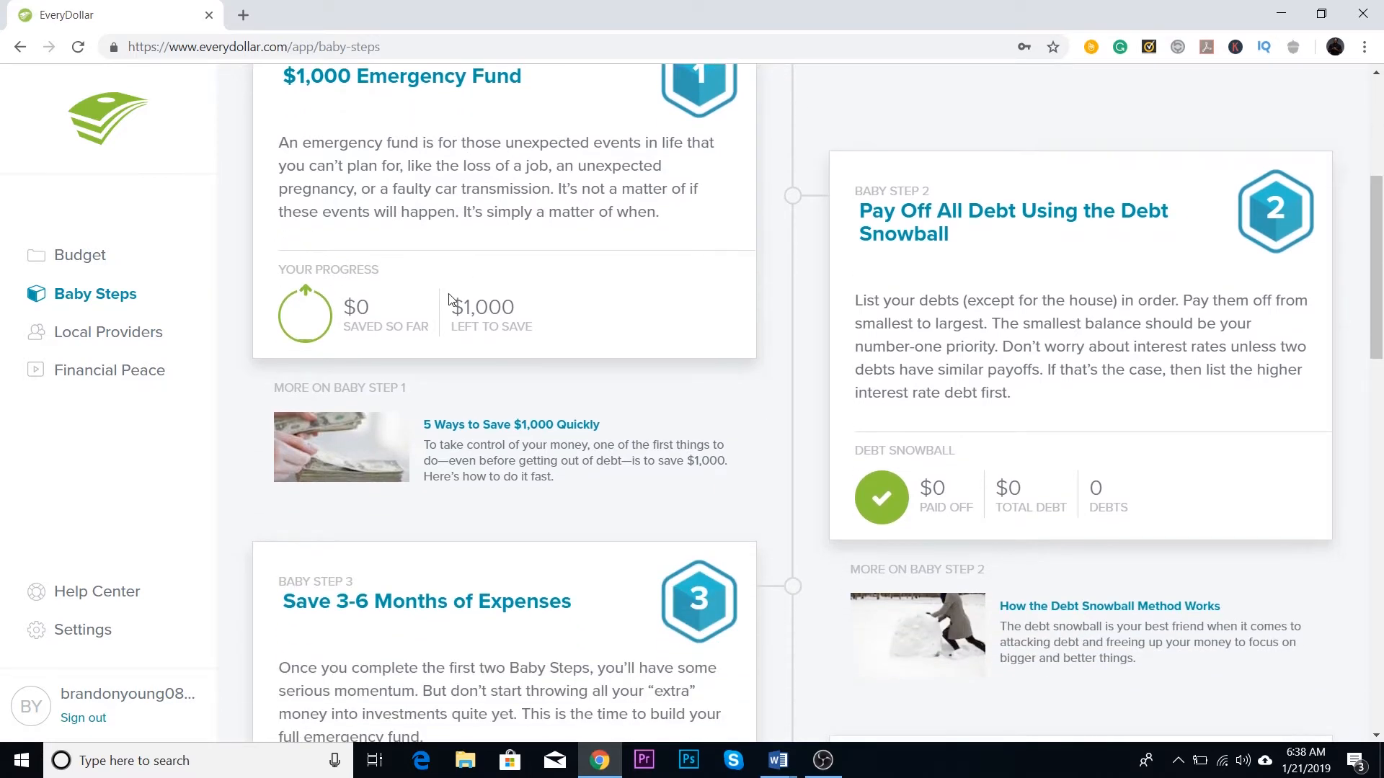
scroll(449, 297, up, 1)
scroll(473, 269, down, 1)
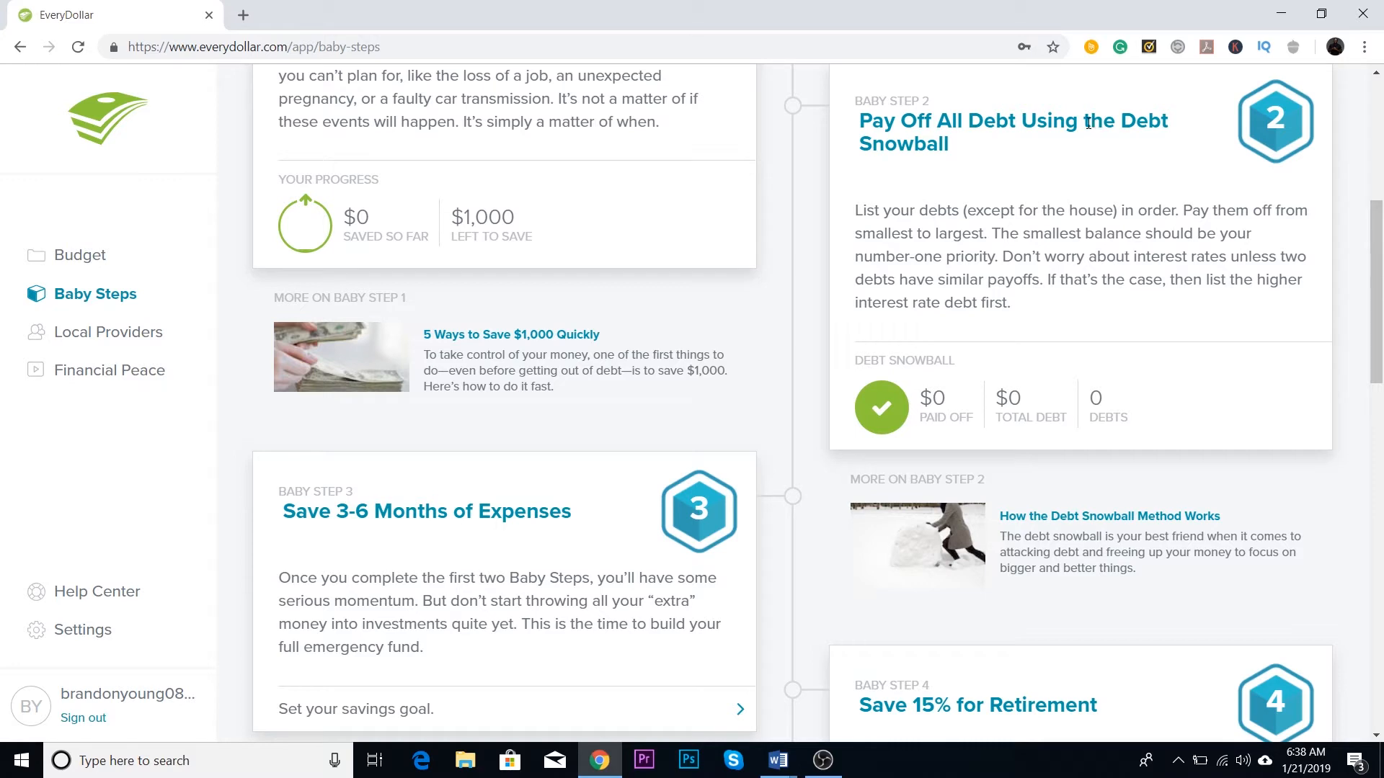
scroll(994, 187, down, 1)
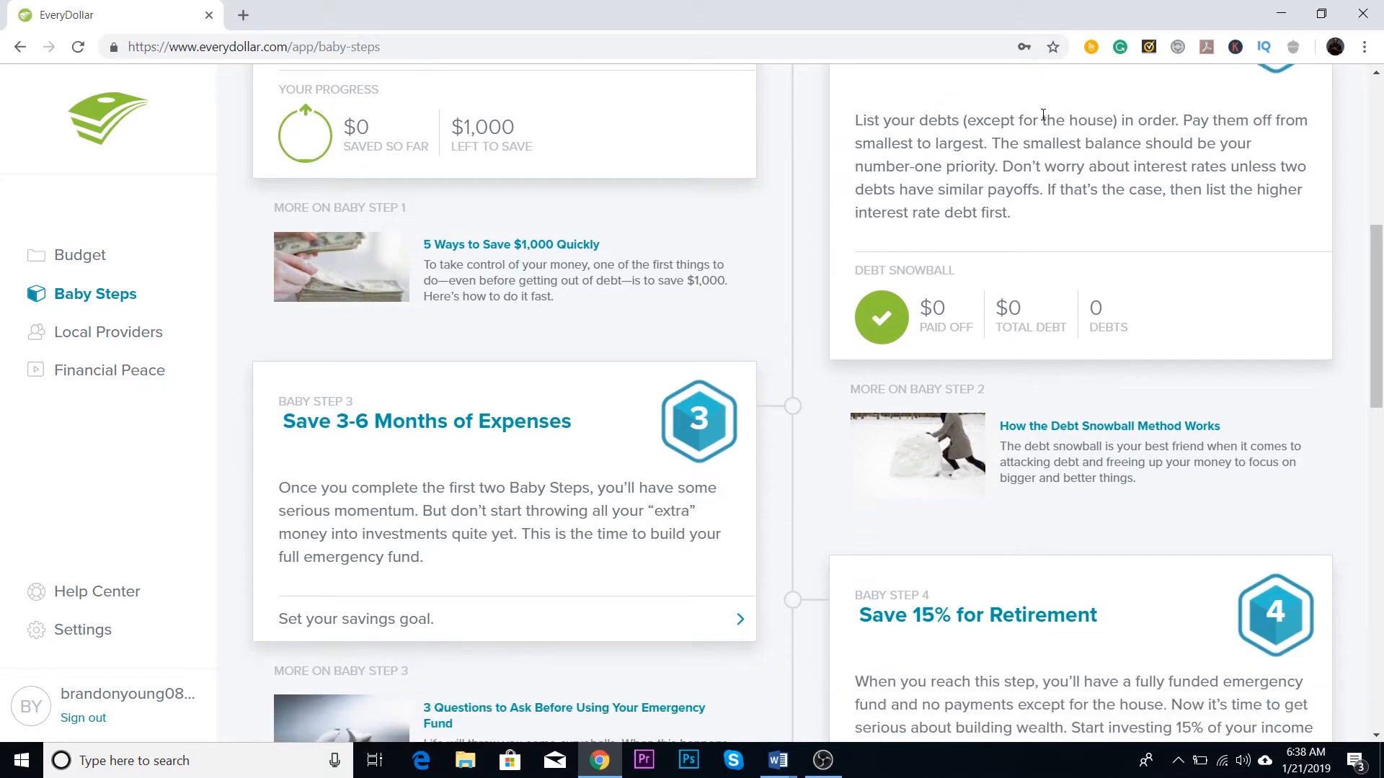
scroll(1112, 241, down, 1)
Step: Review Baby Steps 3 to 7, from saving months of expenses to building wealth, and return to the January budget
scroll(1098, 217, down, 1)
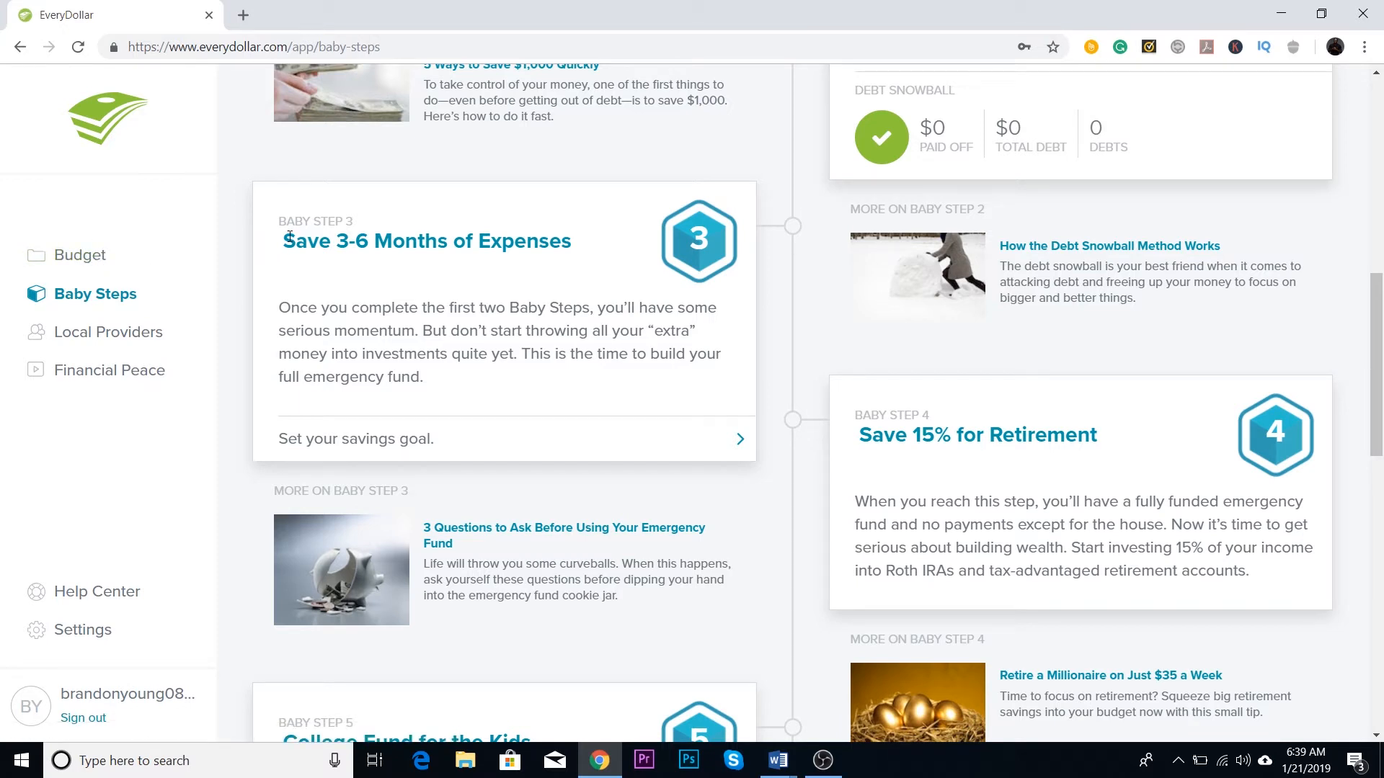
scroll(620, 256, down, 1)
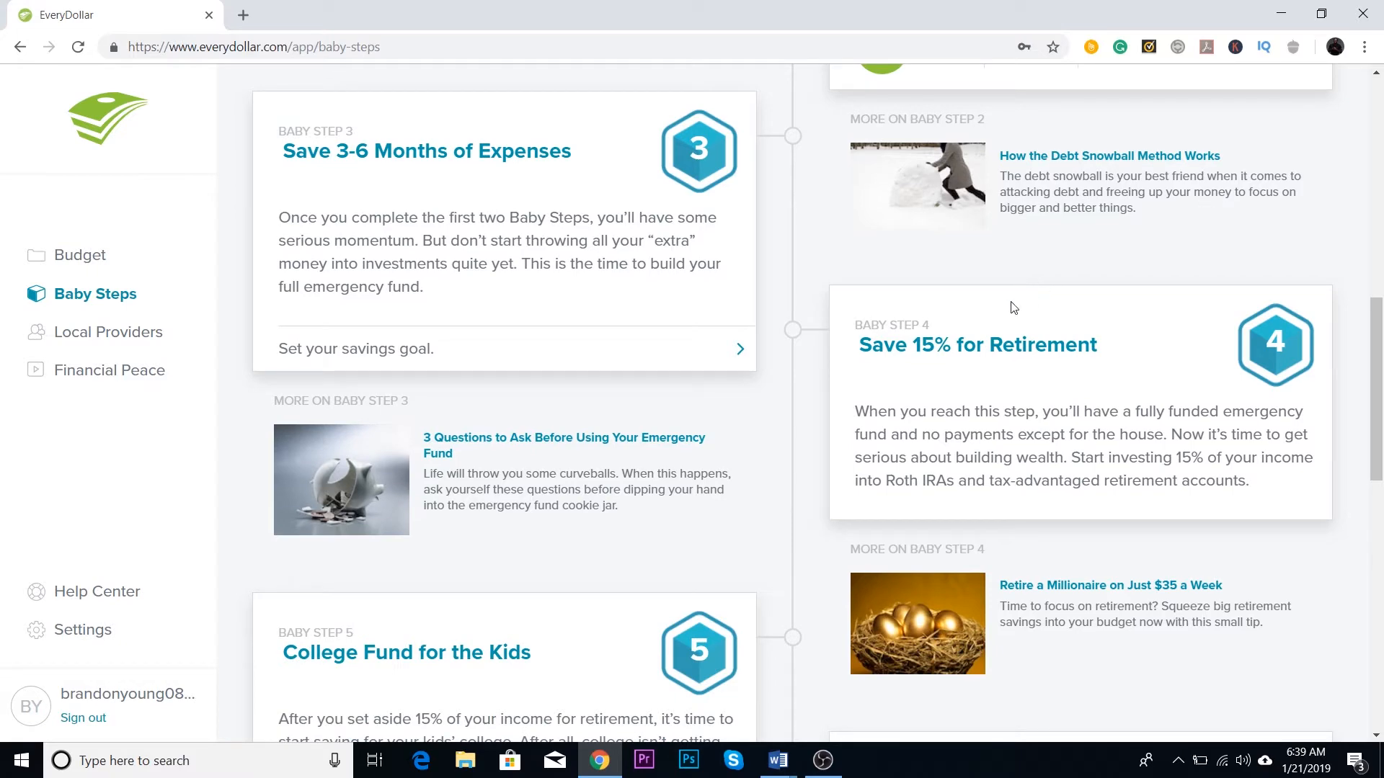
scroll(945, 387, down, 3)
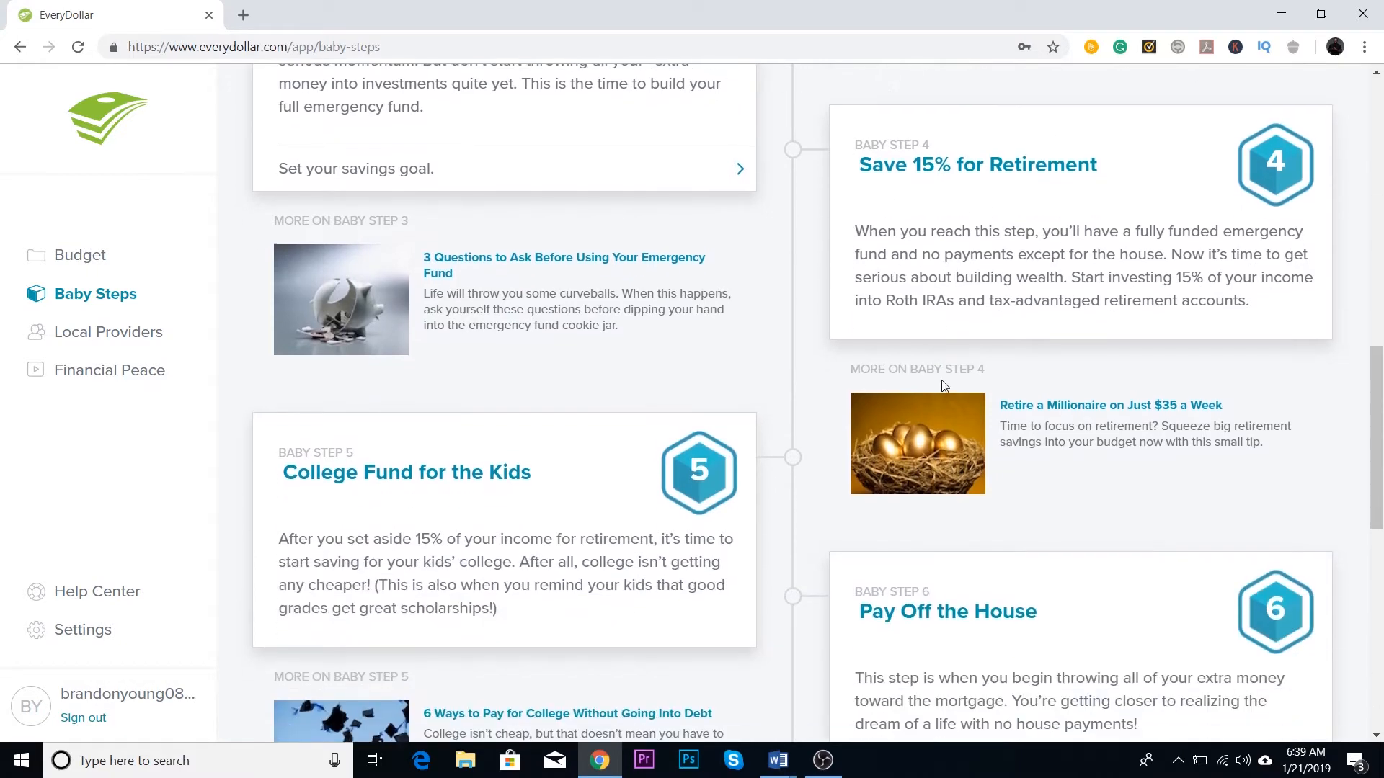
scroll(425, 409, down, 2)
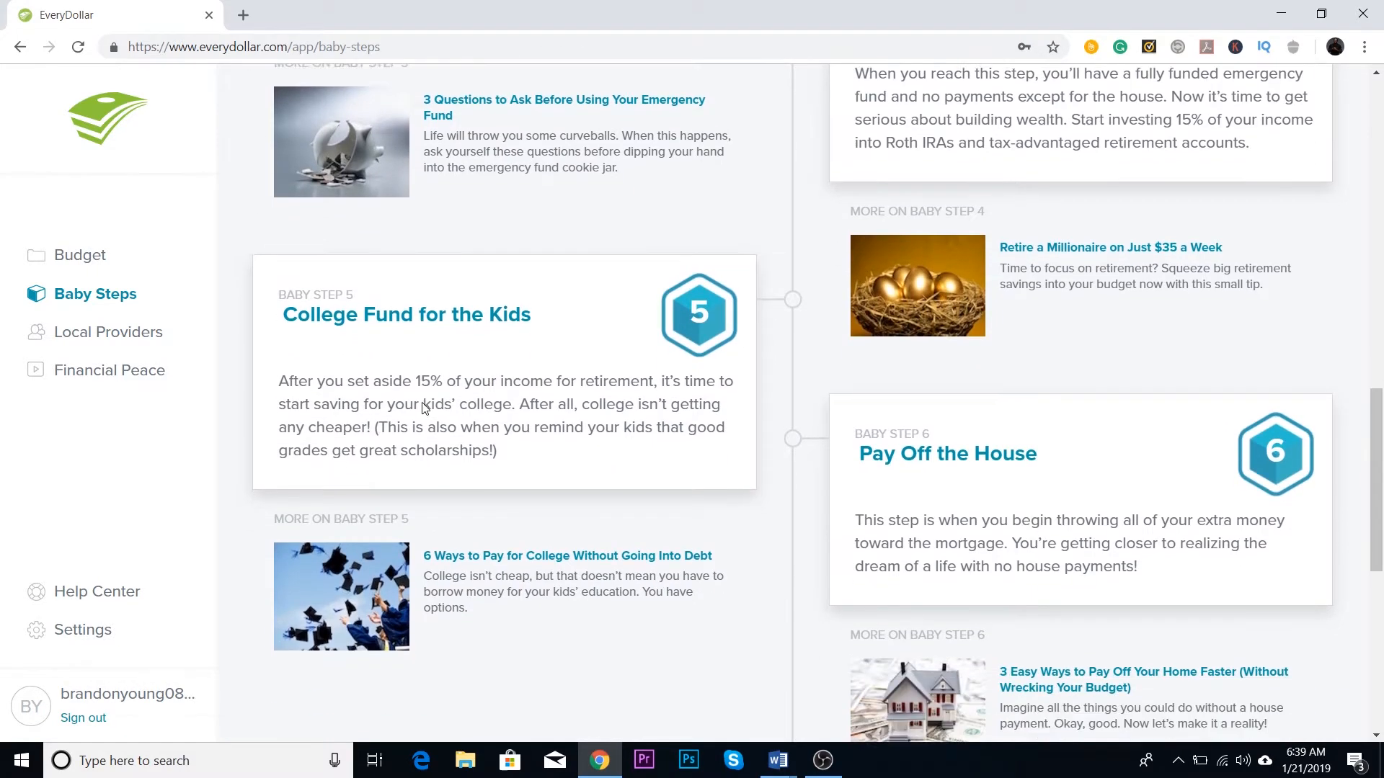
scroll(769, 373, down, 1)
scroll(769, 372, down, 4)
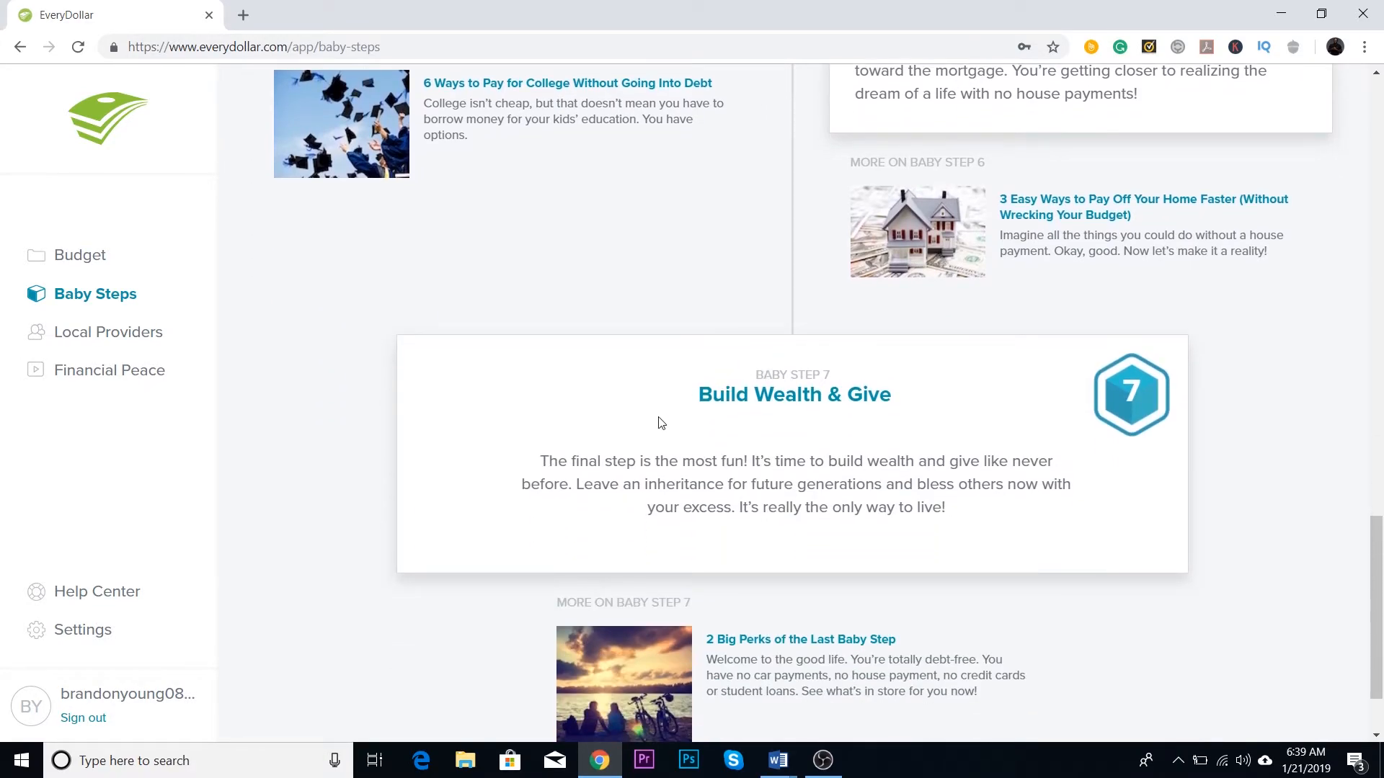
scroll(634, 399, up, 6)
scroll(634, 400, up, 12)
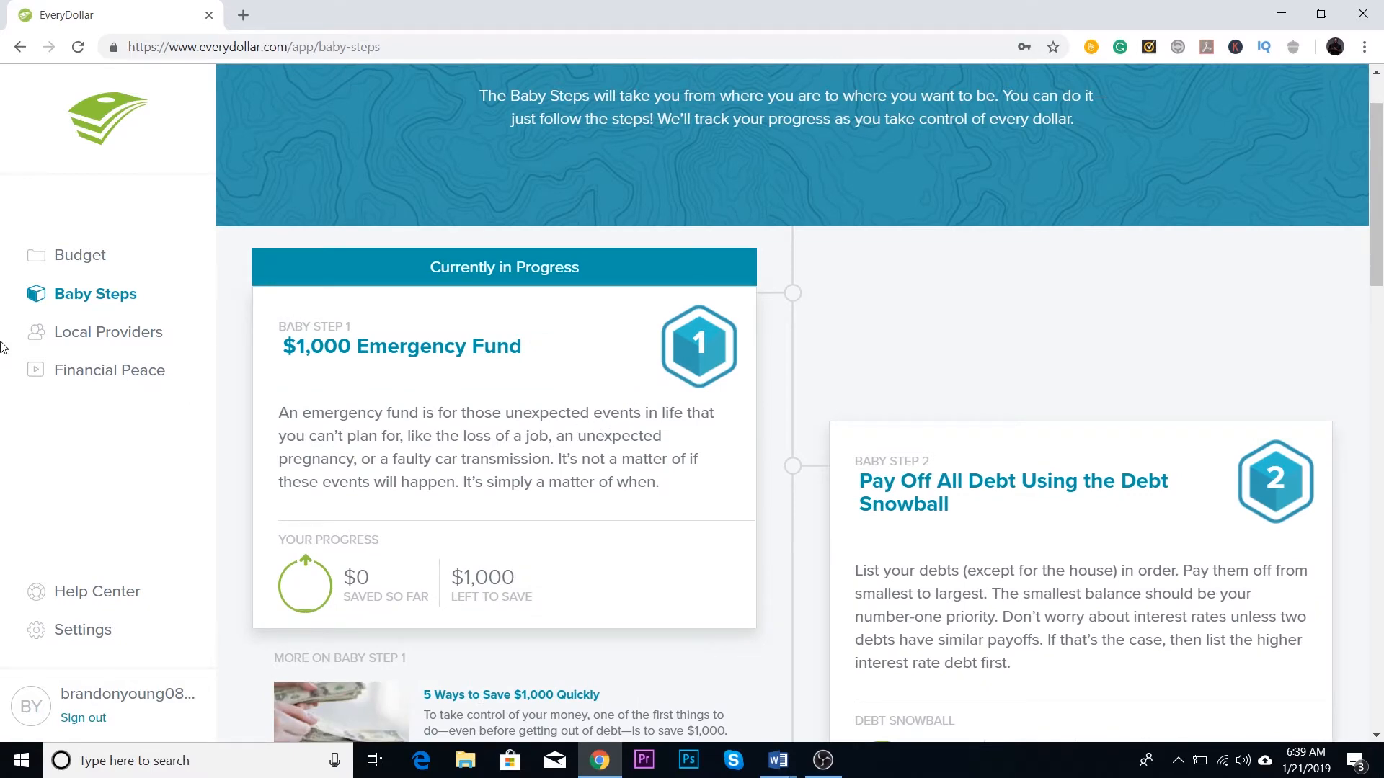
click(69, 260)
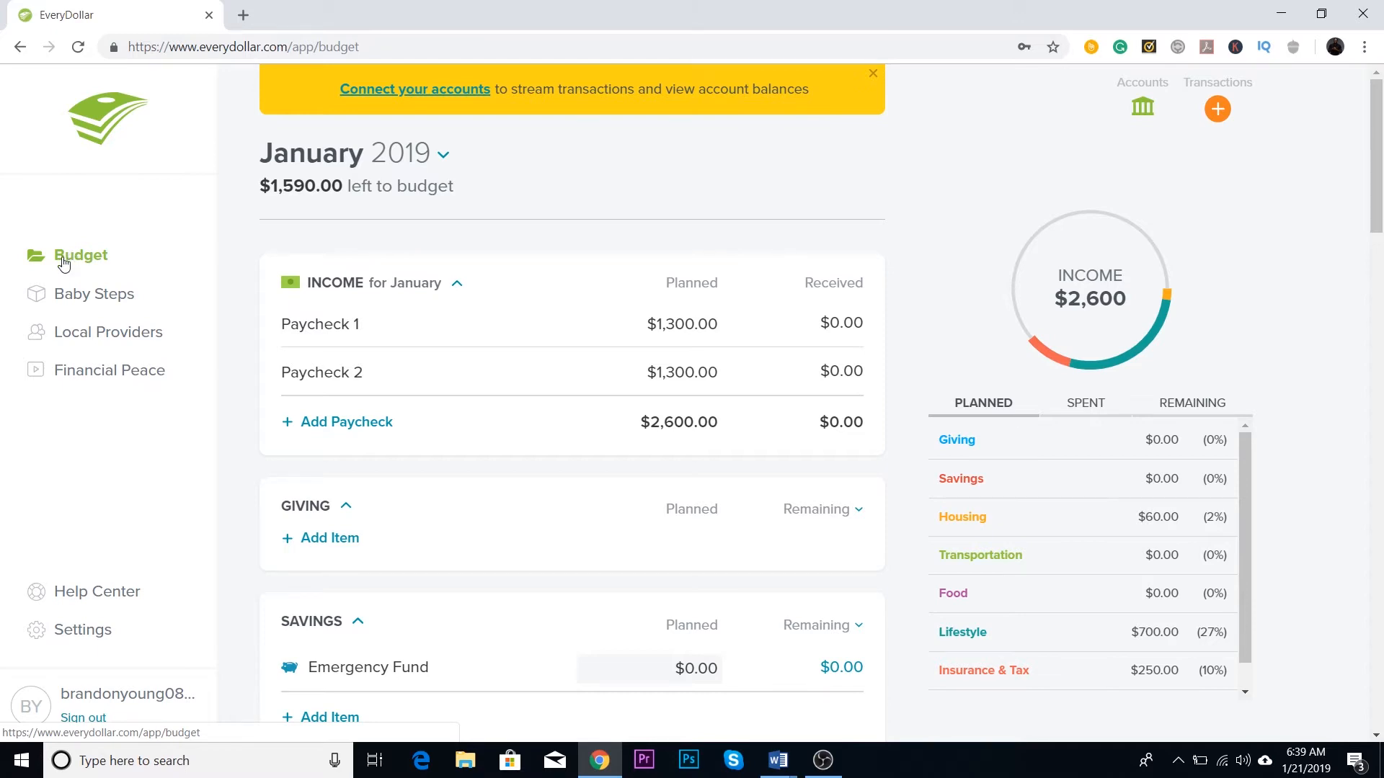
Step: Add a third paycheck named youtube to the January income and delete it again
click(345, 424)
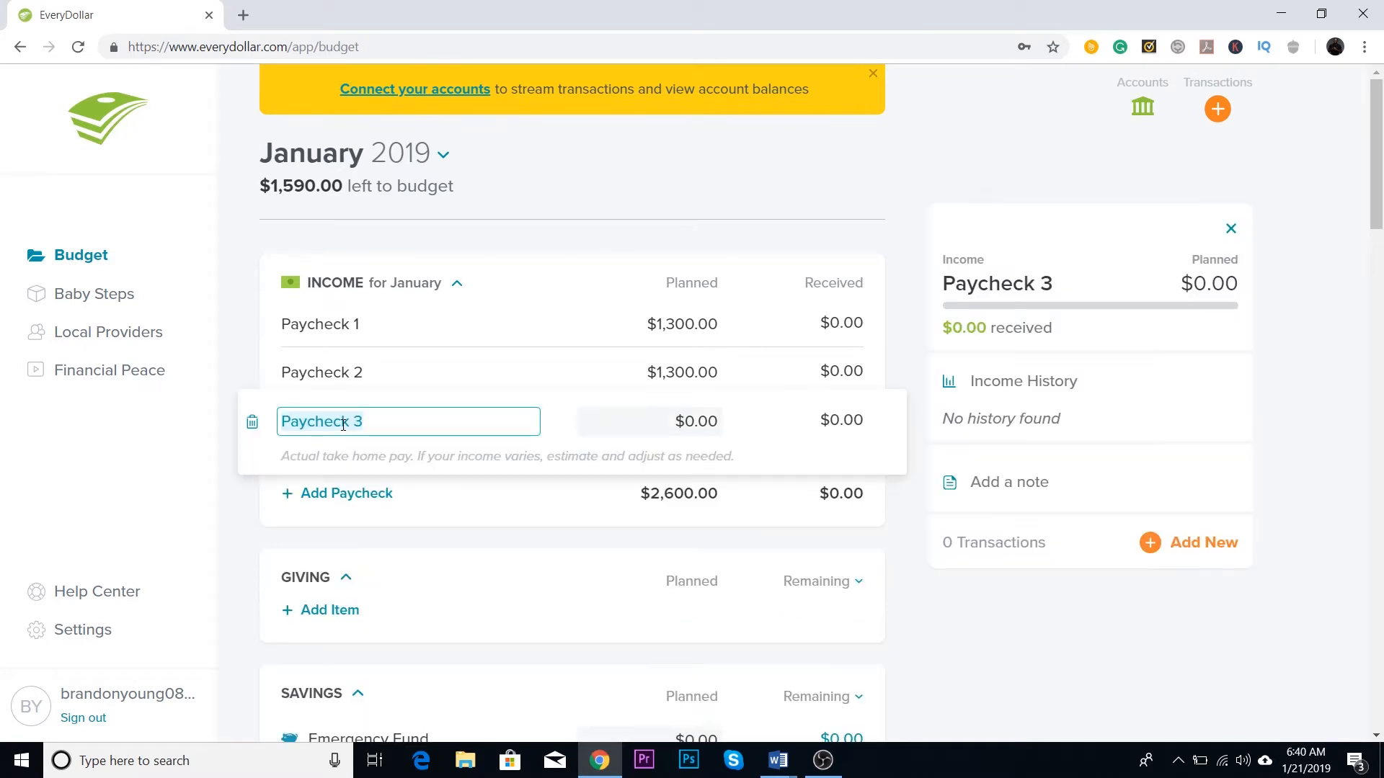
click(400, 423)
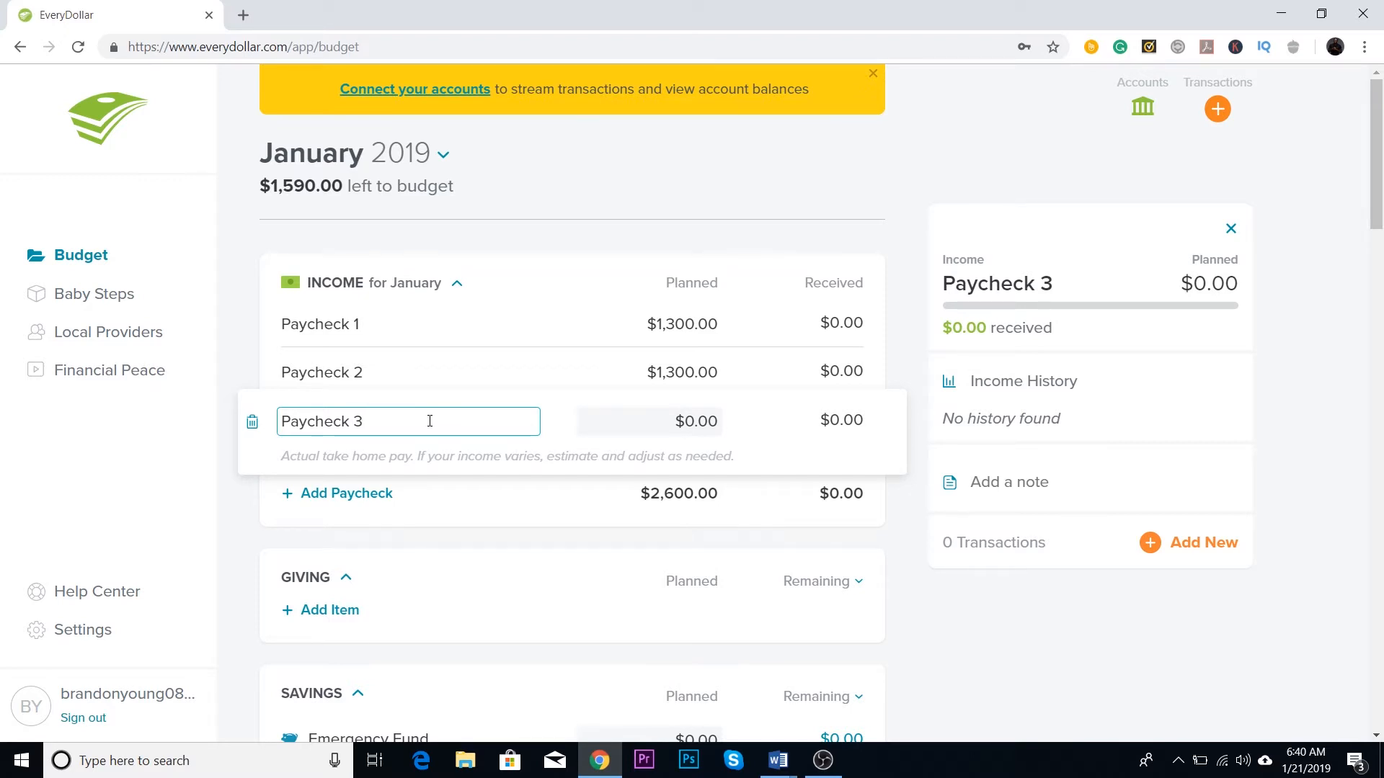
key(ctrl+a)
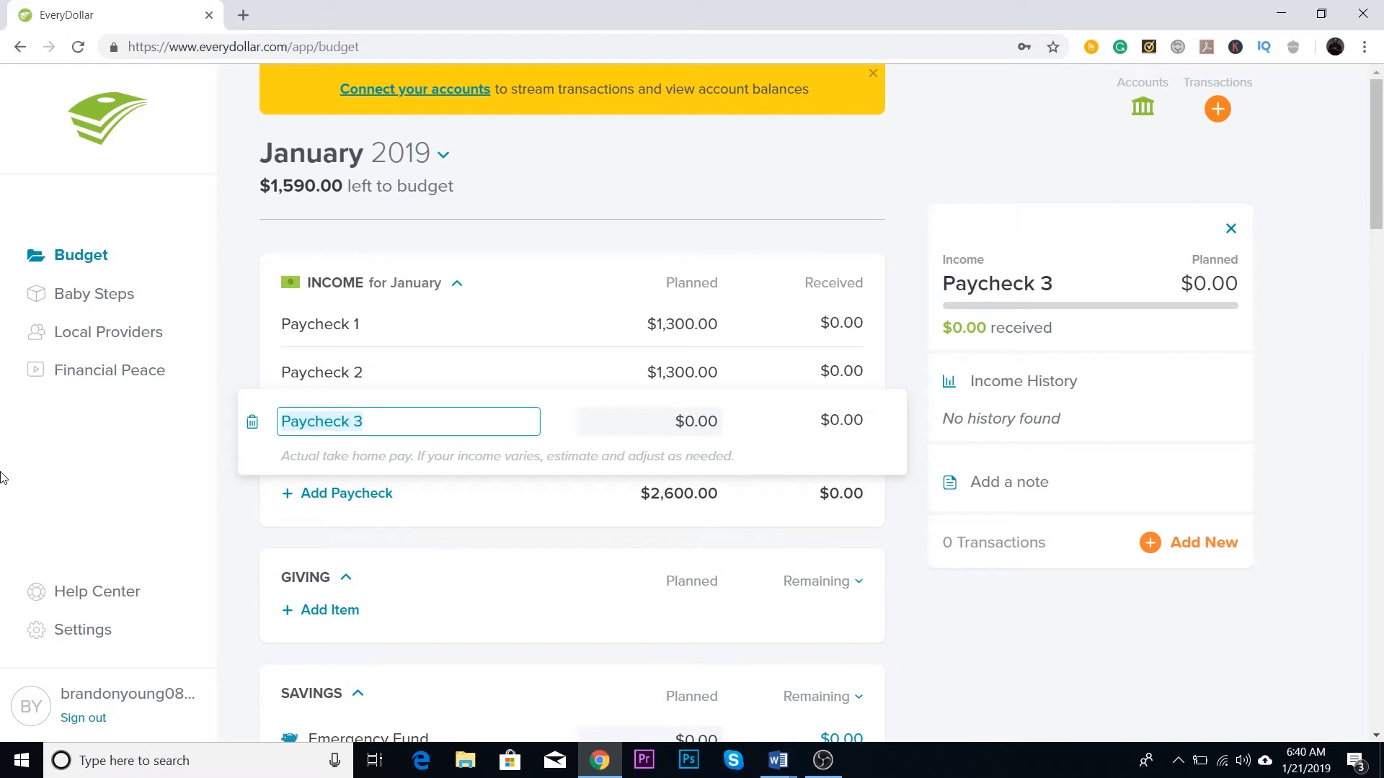
text(youtube)
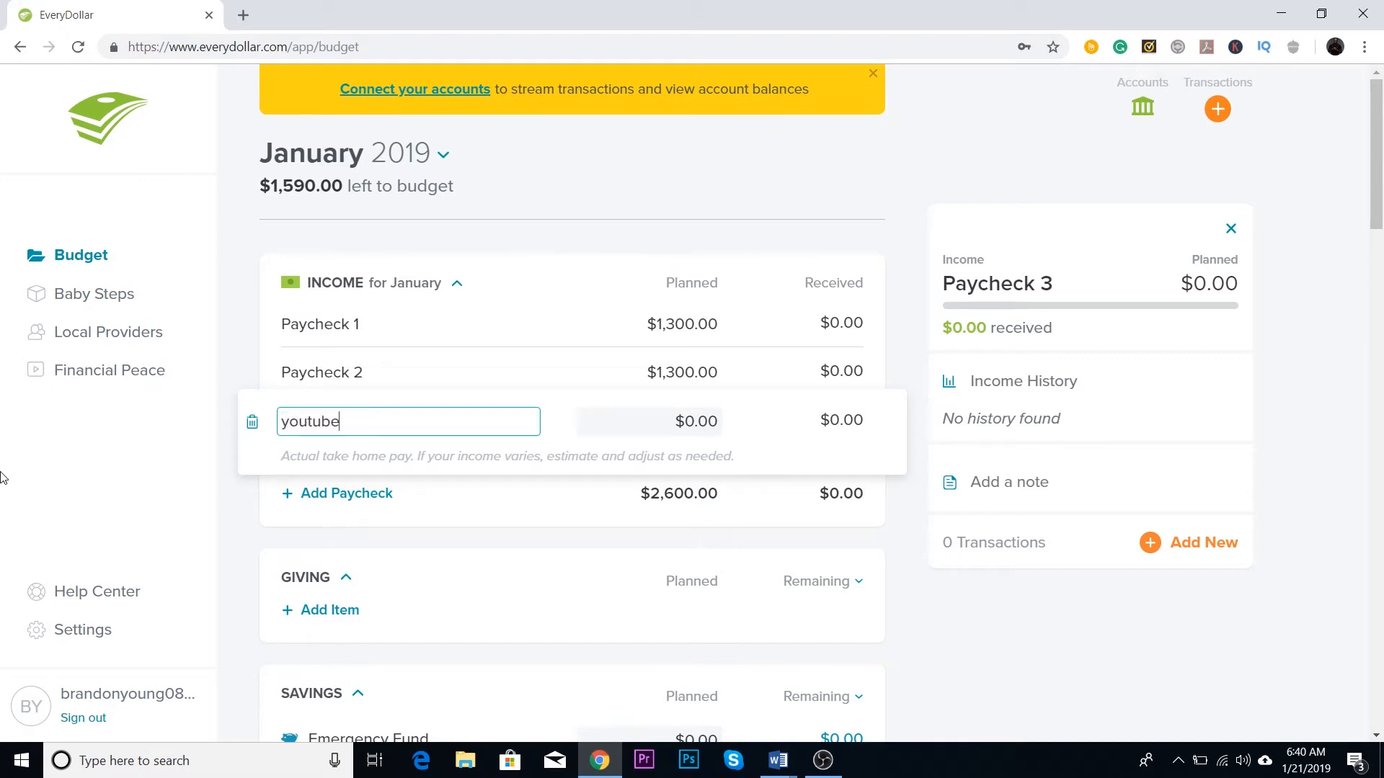
key(Tab)
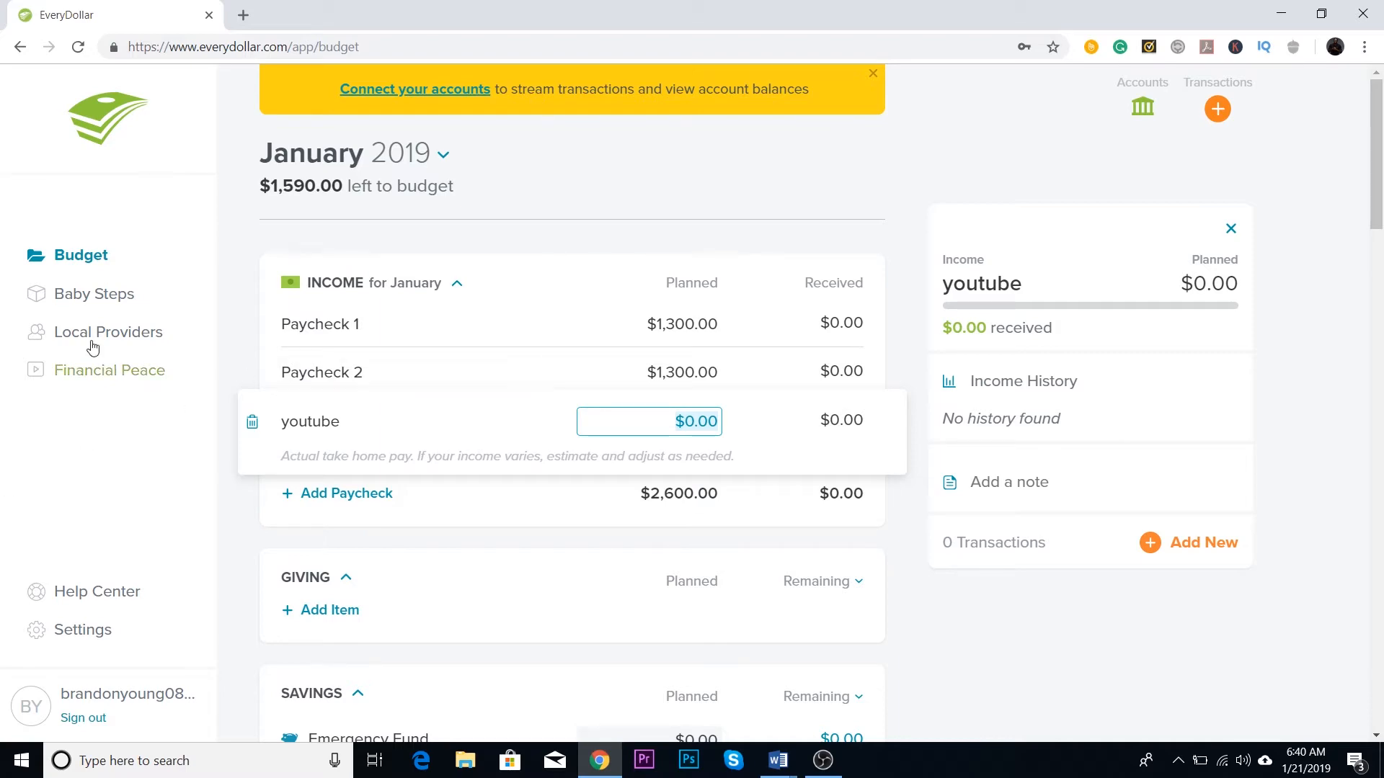
click(253, 426)
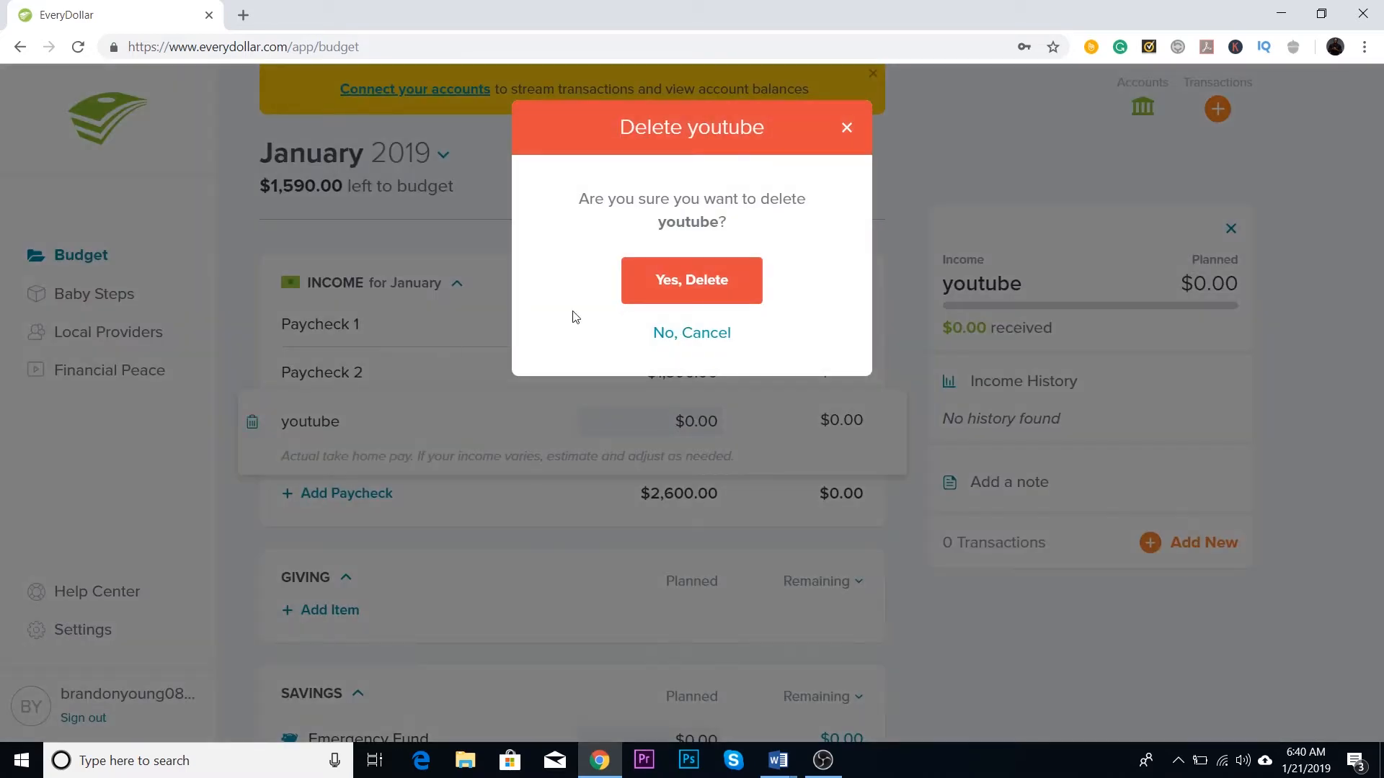
click(711, 278)
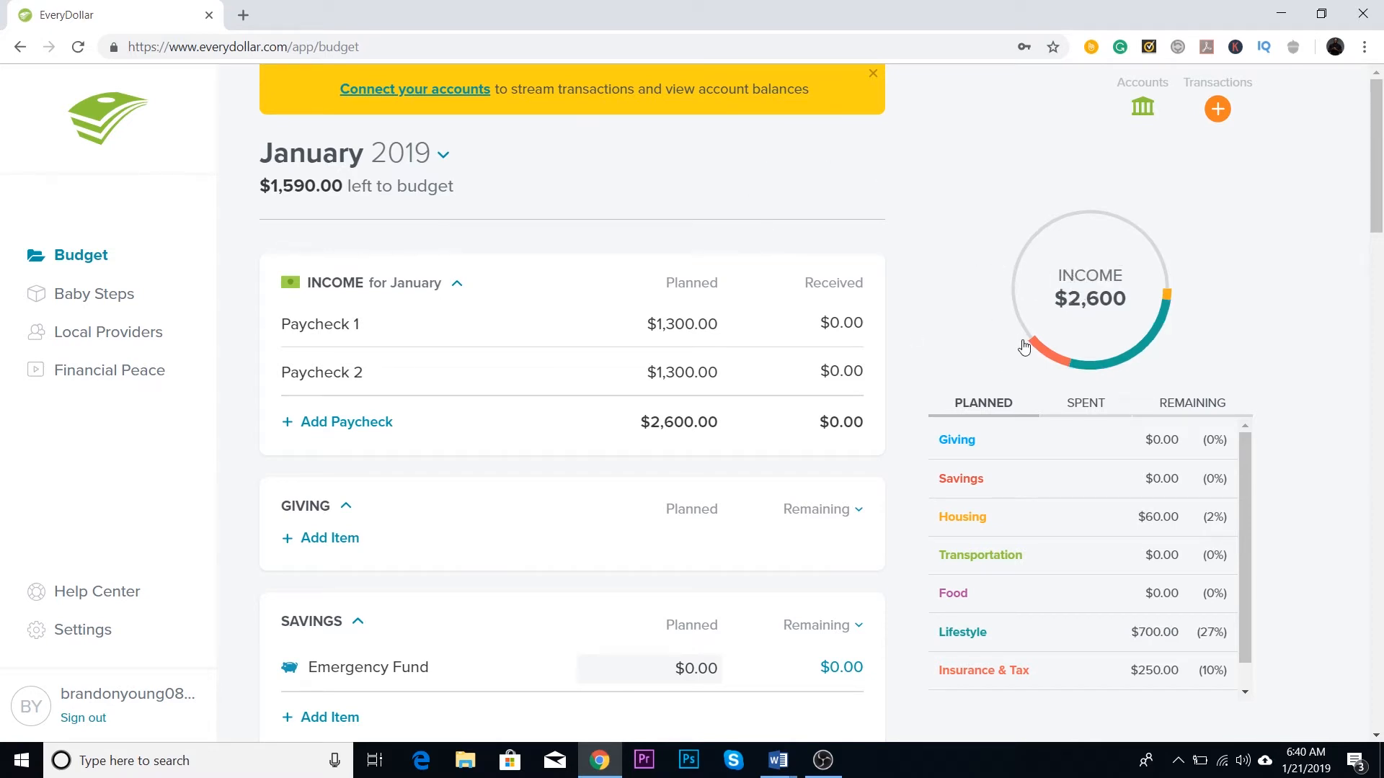
Step: Add an item labelled Tithes to the Giving category
mouse_move(1049, 340)
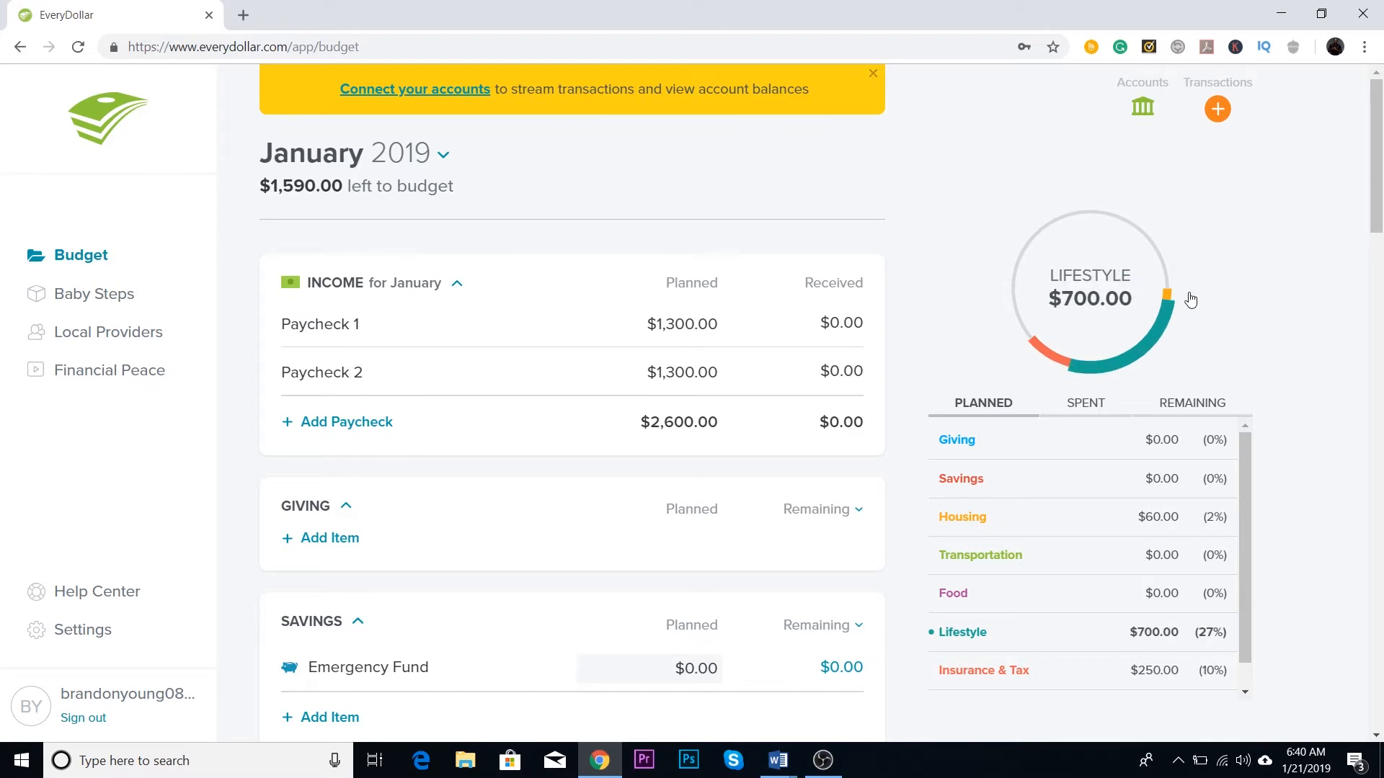
scroll(1237, 210, down, 1)
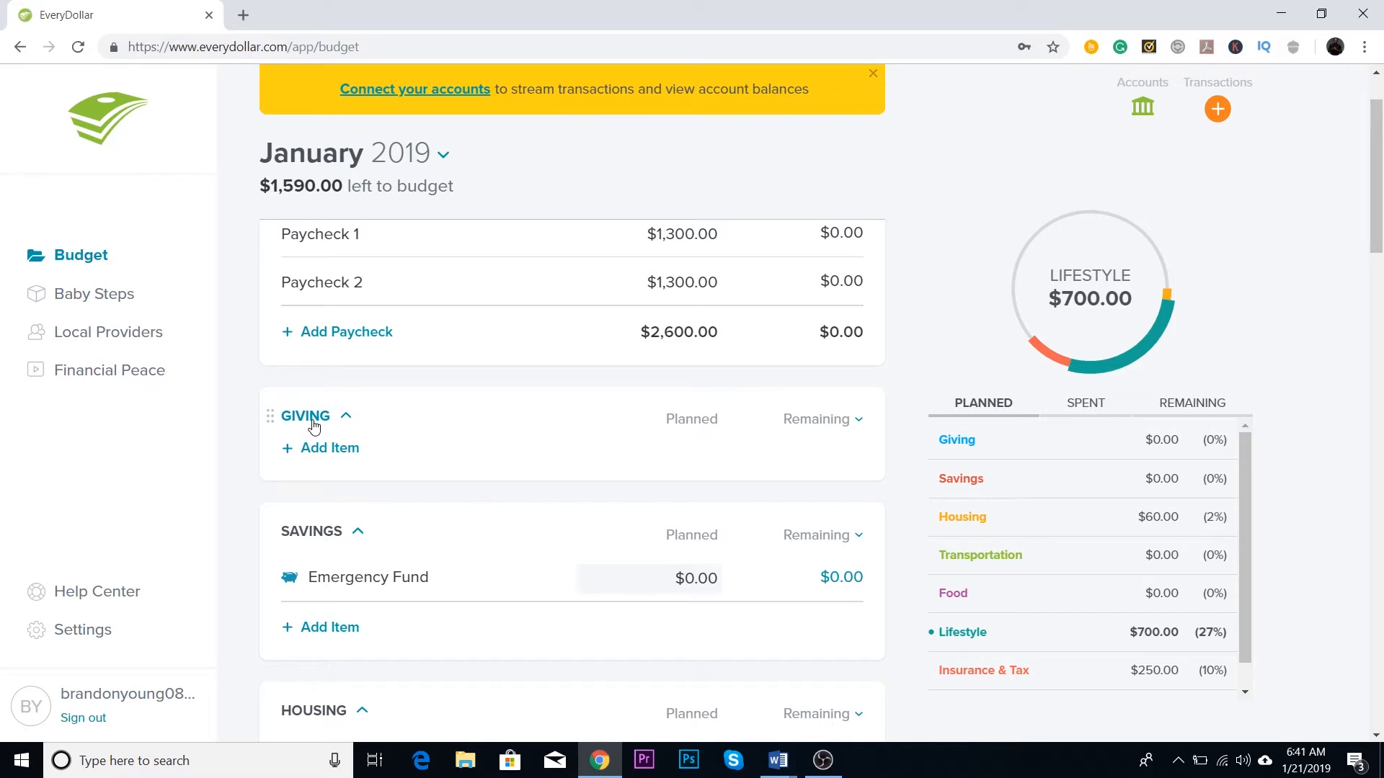
click(318, 449)
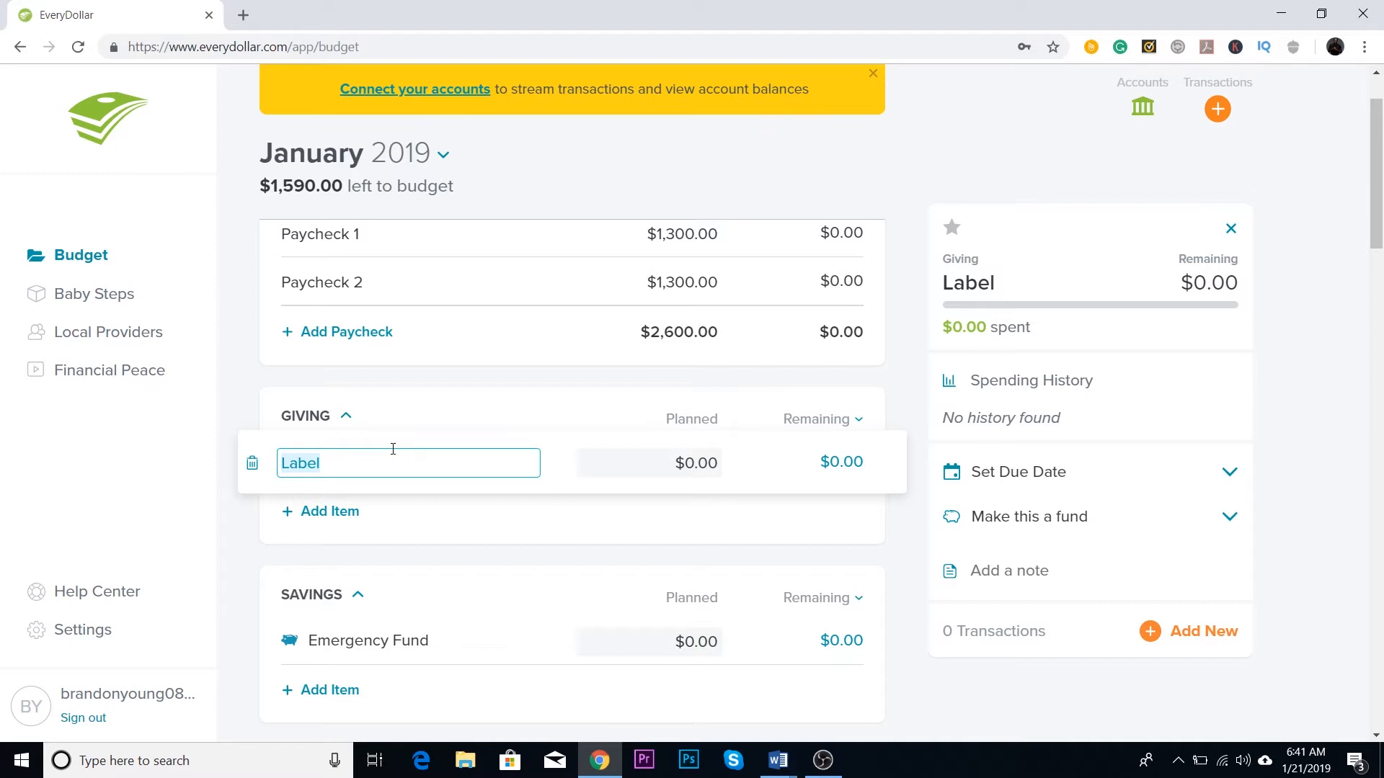
key(BackSpace)
key(Caps_Lock)
text(T)
key(Caps_Lock)
text(i)
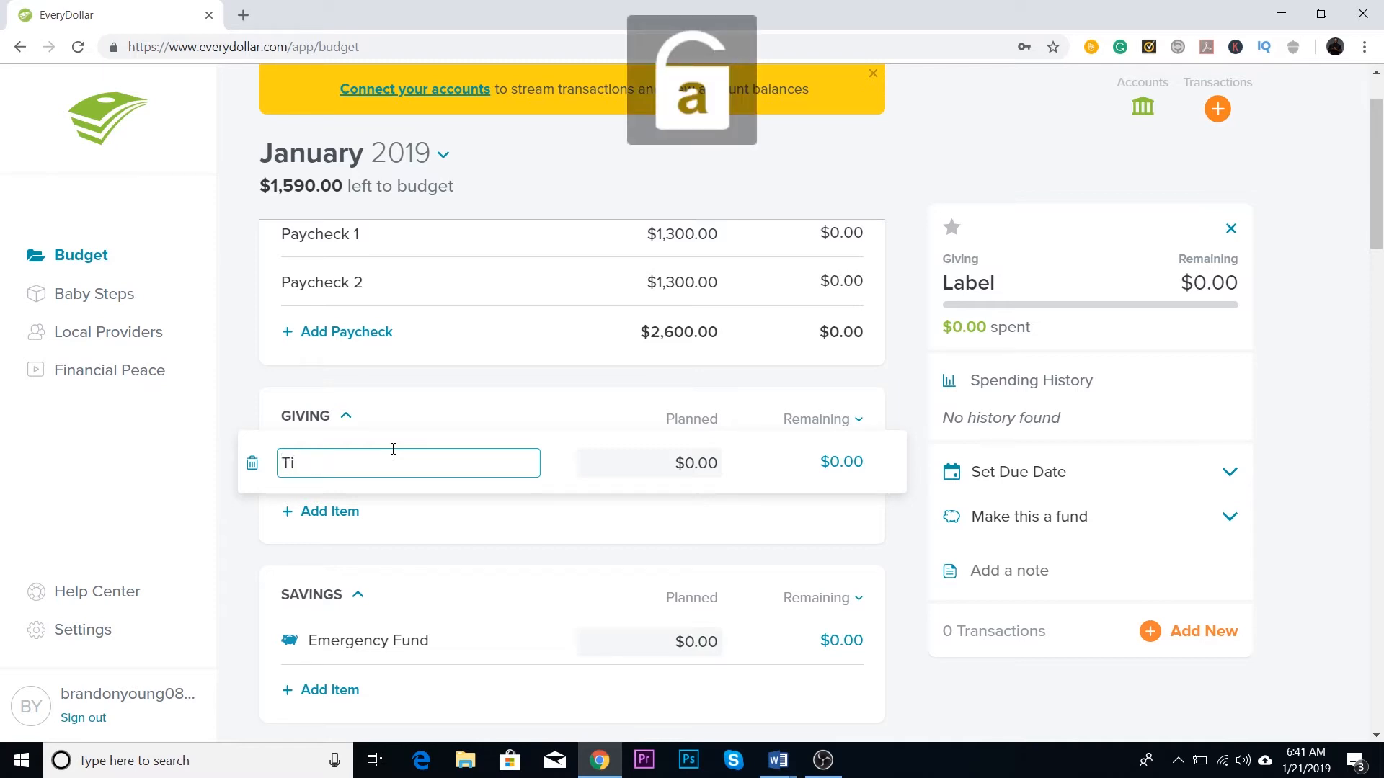
text(thes)
Step: Relabel the new Giving item as Charity and delete it from the category
key(BackSpace)
key(BackSpace)
key(BackSpace)
key(BackSpace)
key(BackSpace)
key(BackSpace)
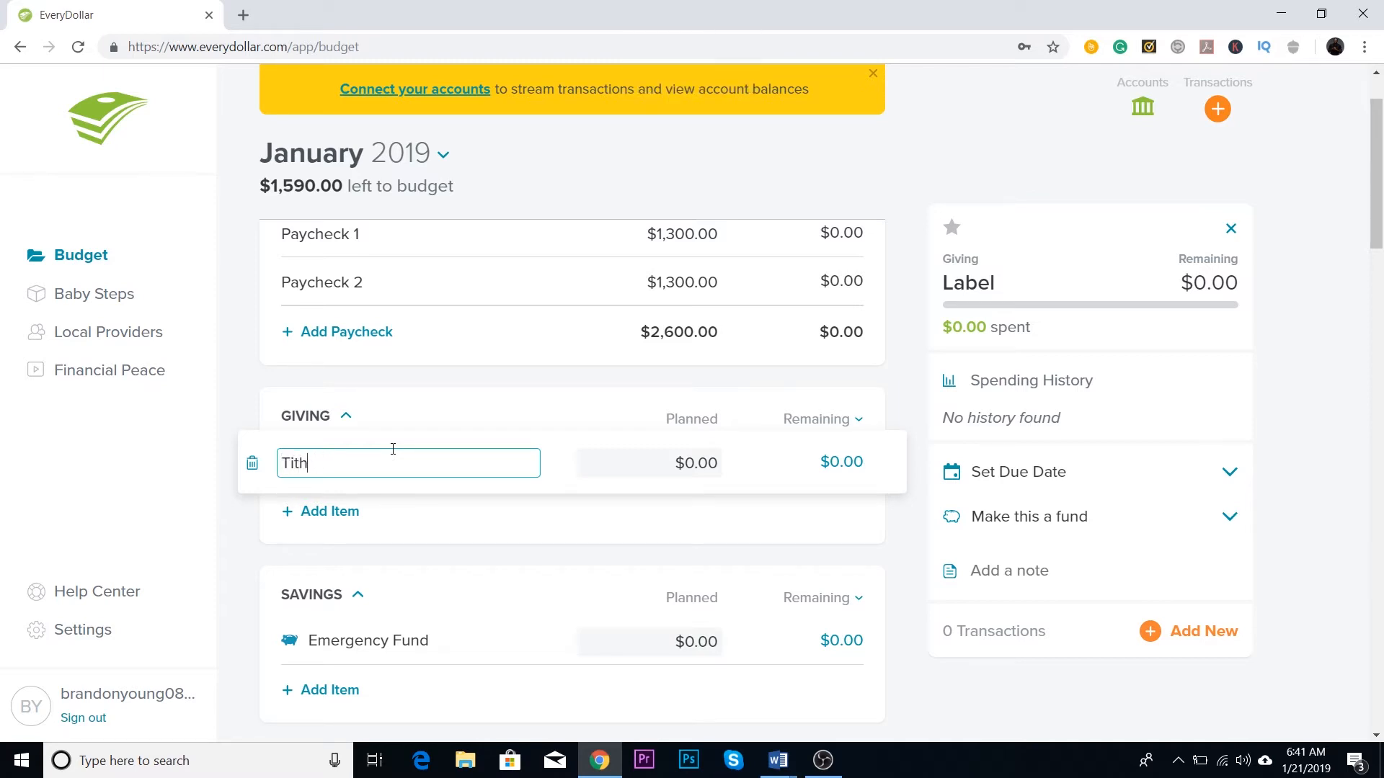
key(Caps_Lock)
text(C)
key(Caps_Lock)
text(harity)
click(254, 468)
click(668, 292)
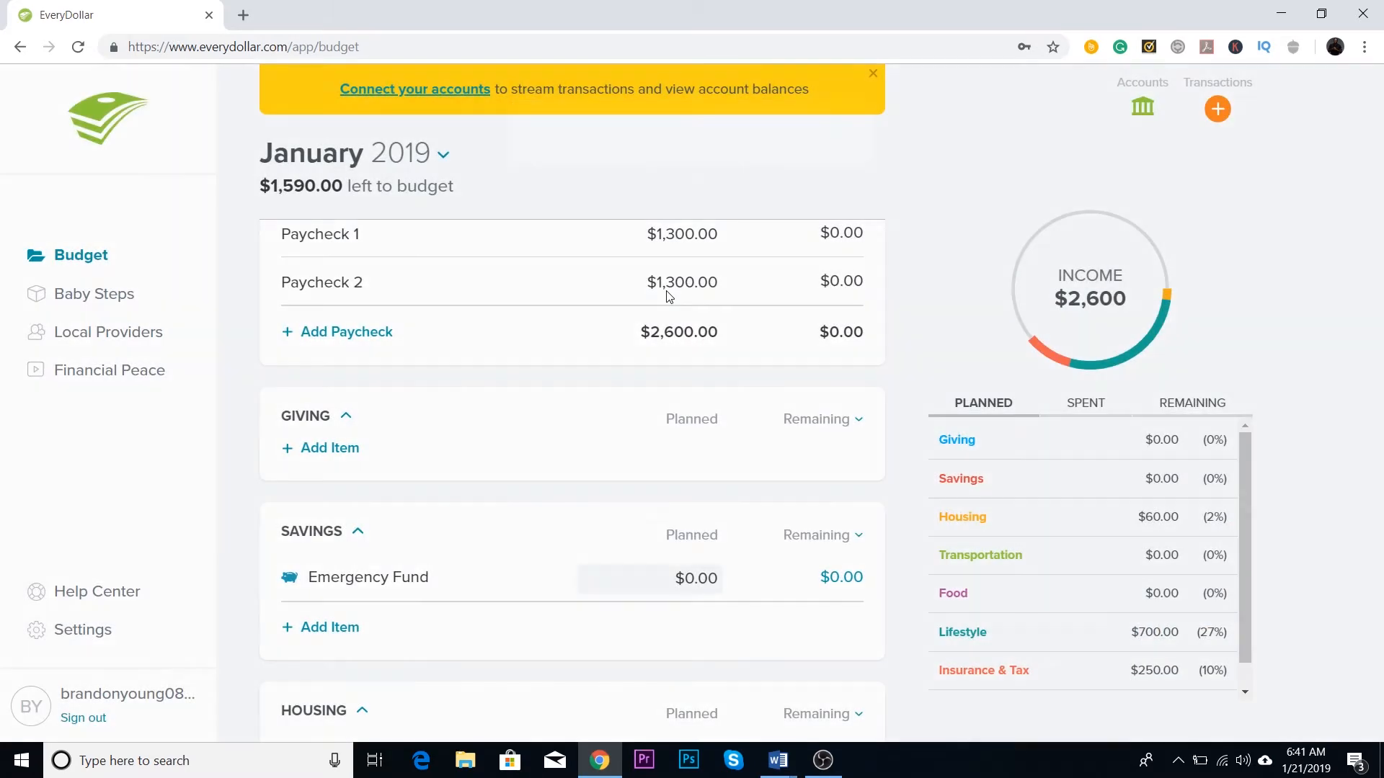
Step: Examine the budget items in the Savings and Housing categories
scroll(669, 296, down, 2)
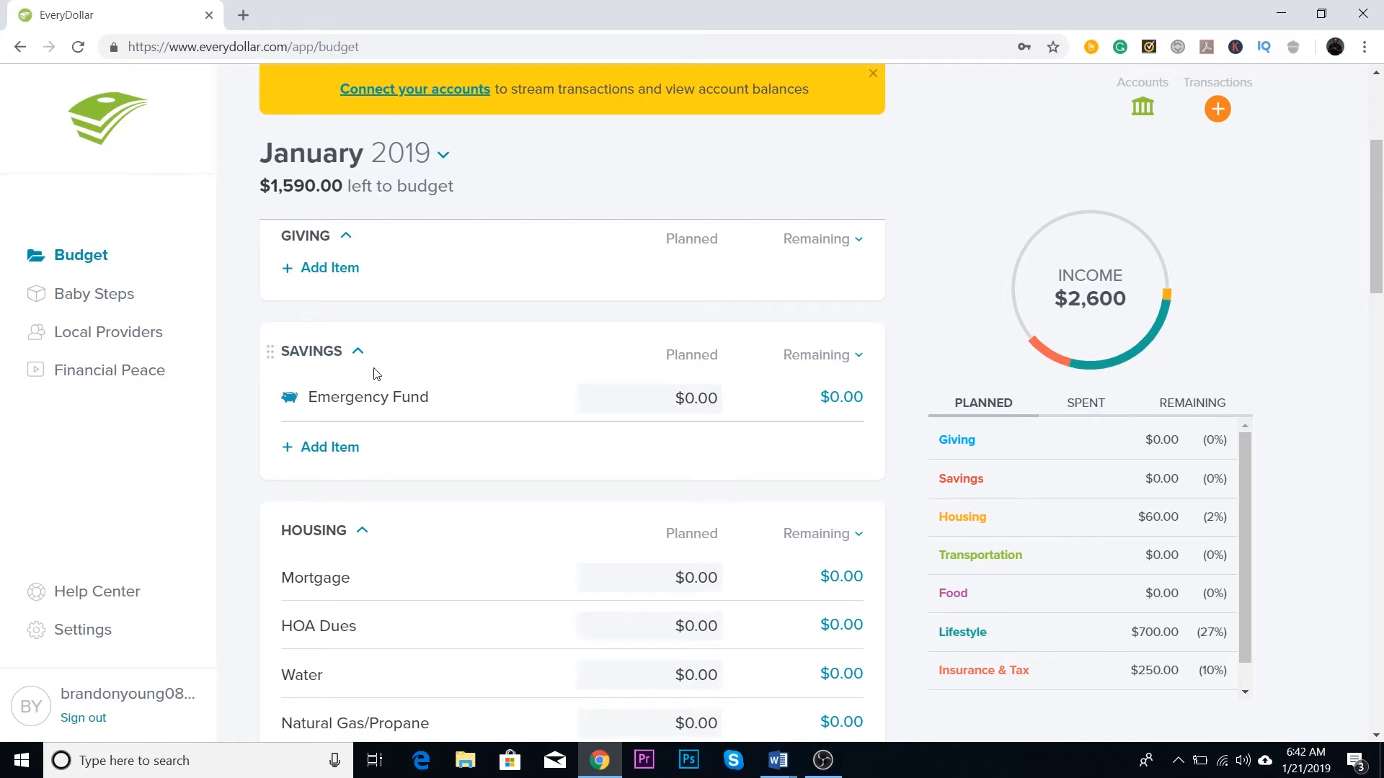
scroll(375, 389, down, 1)
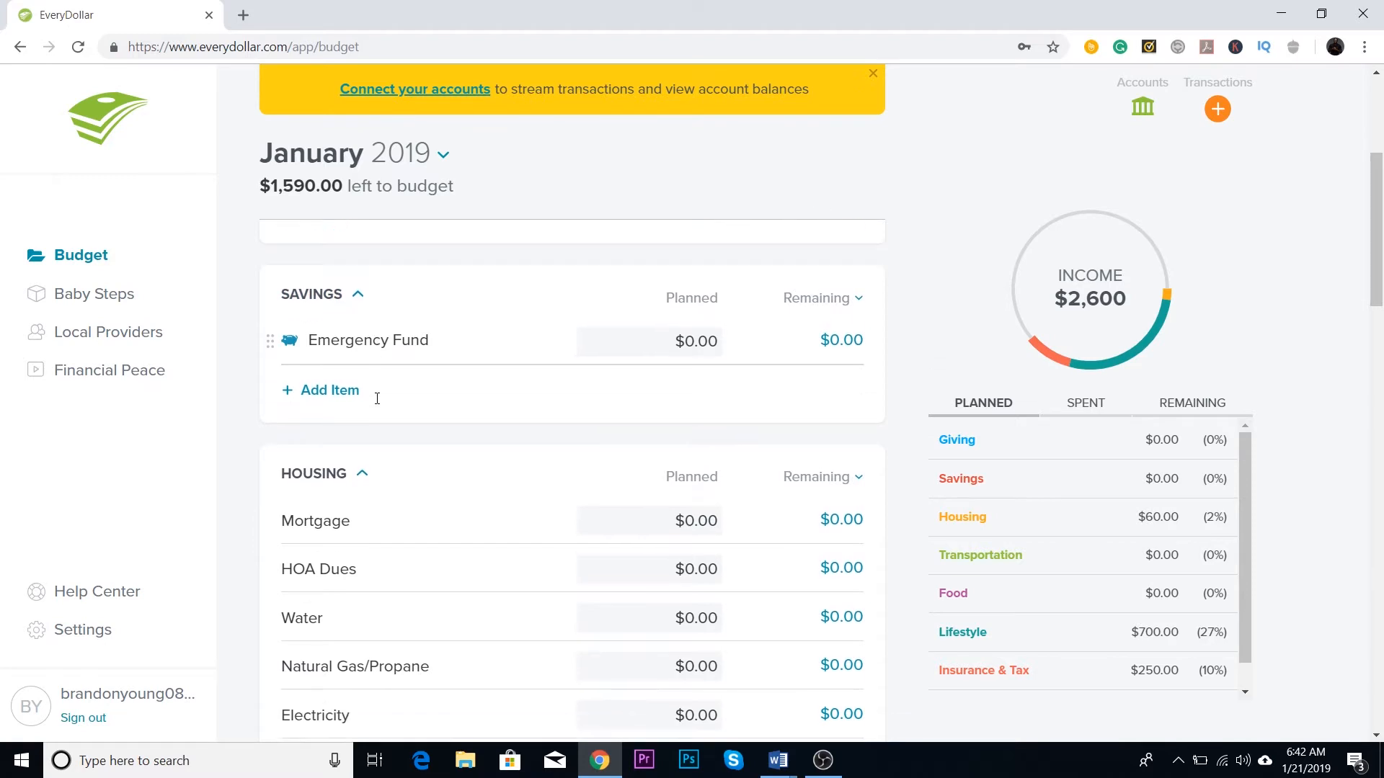
scroll(376, 397, up, 1)
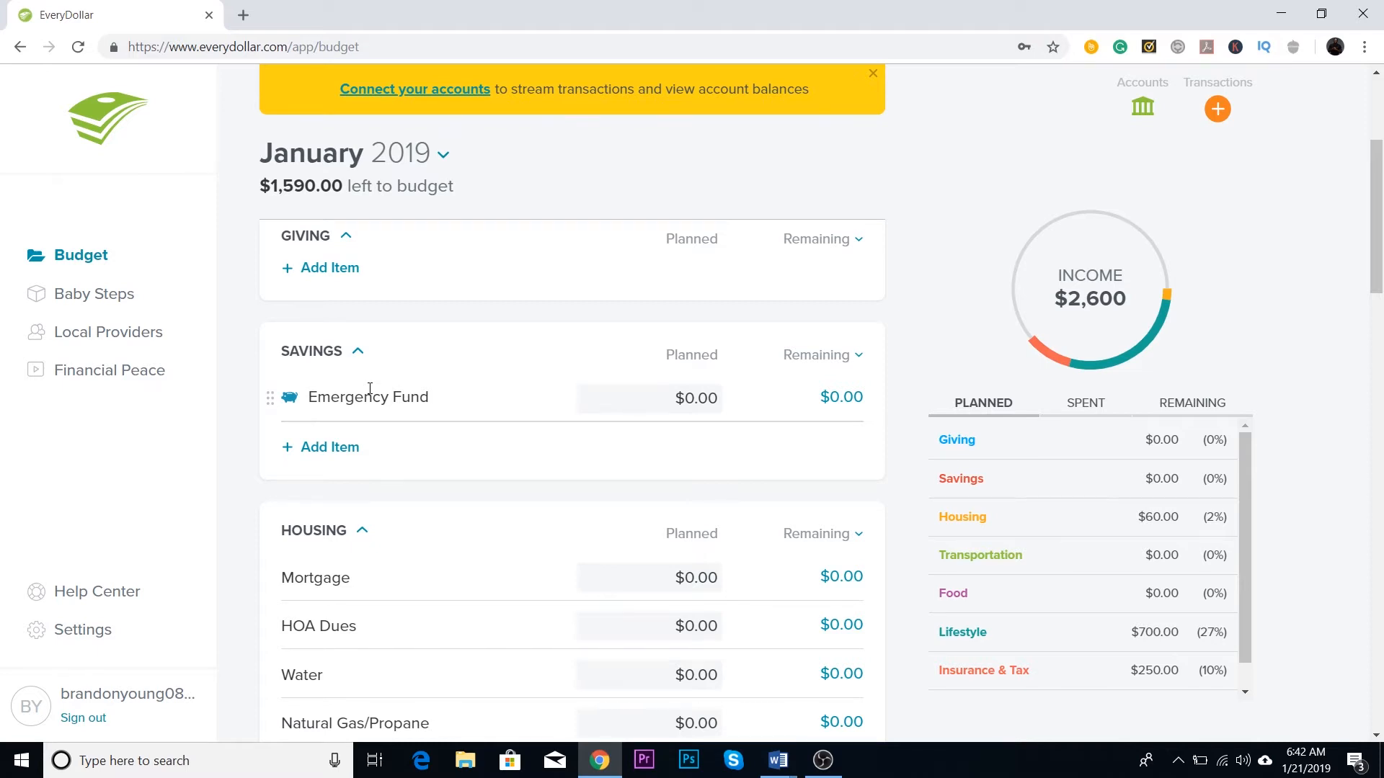
scroll(369, 389, down, 3)
scroll(366, 402, down, 1)
scroll(365, 403, up, 1)
scroll(364, 423, up, 1)
scroll(364, 421, down, 1)
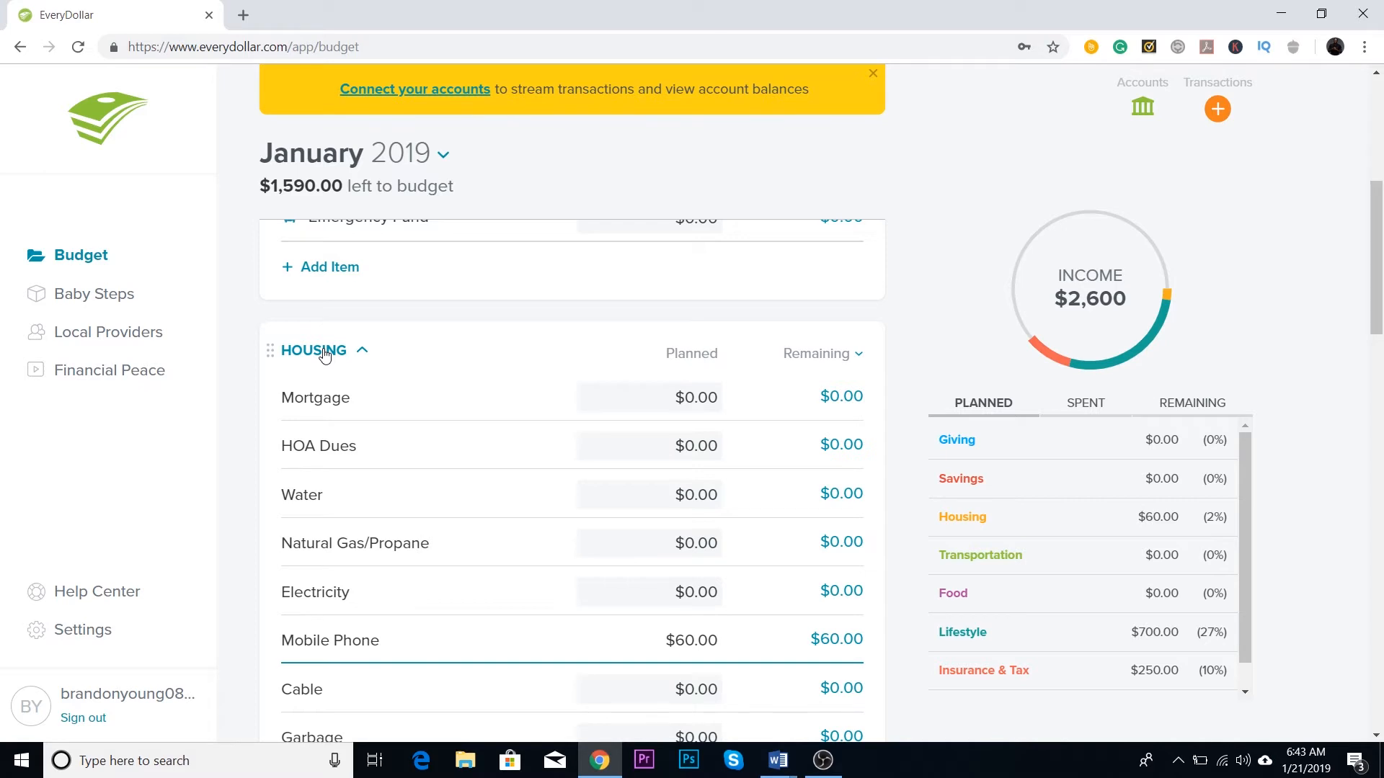
scroll(324, 521, down, 1)
scroll(307, 599, down, 1)
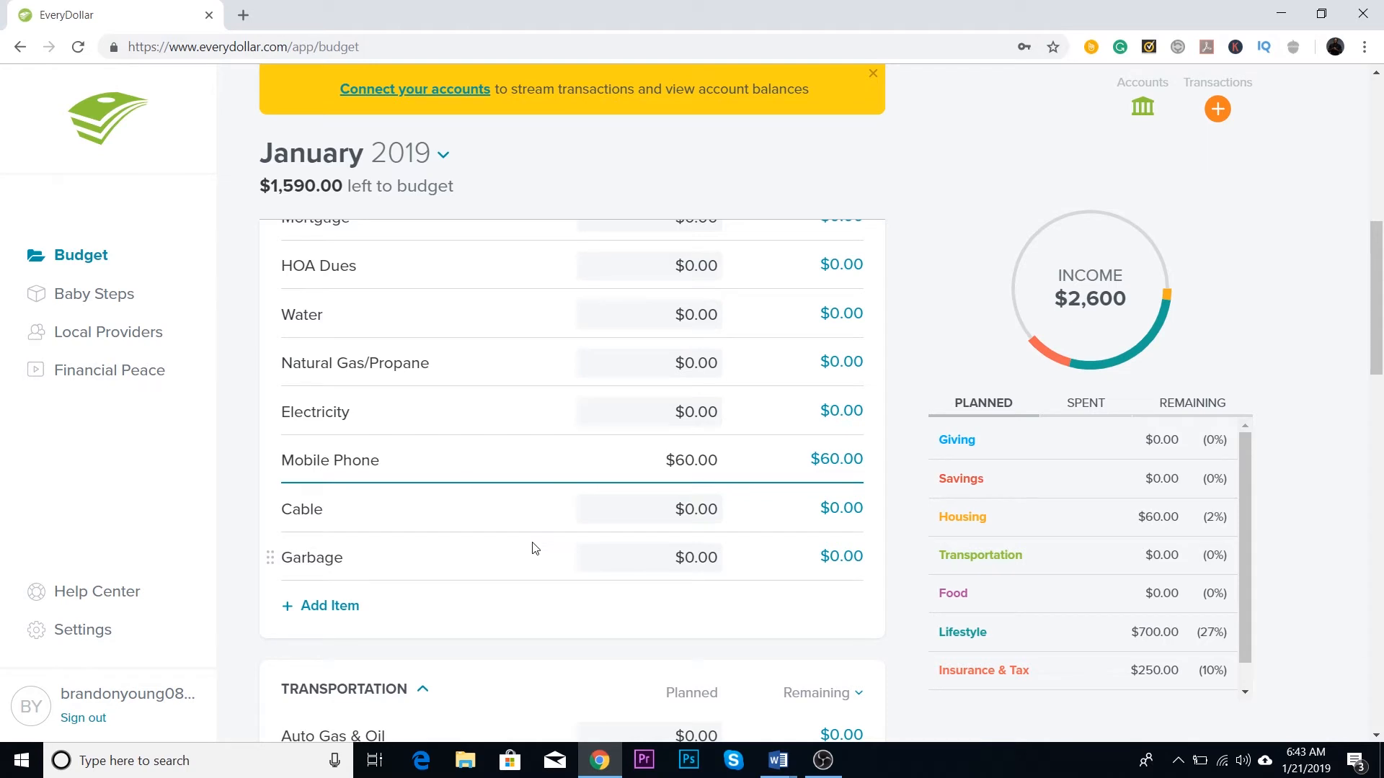
Step: Add a new unnamed item to the Housing category and delete it again
scroll(395, 500, up, 1)
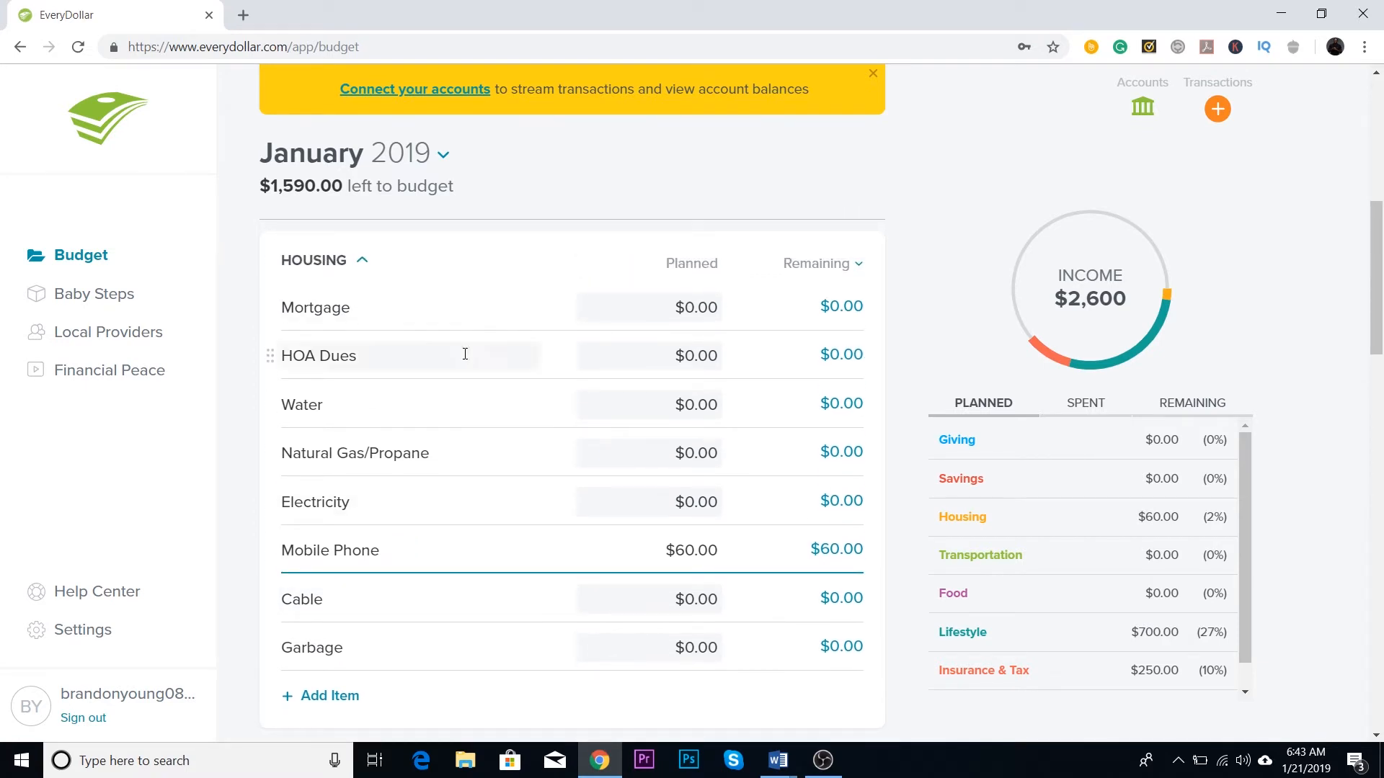
scroll(515, 339, down, 1)
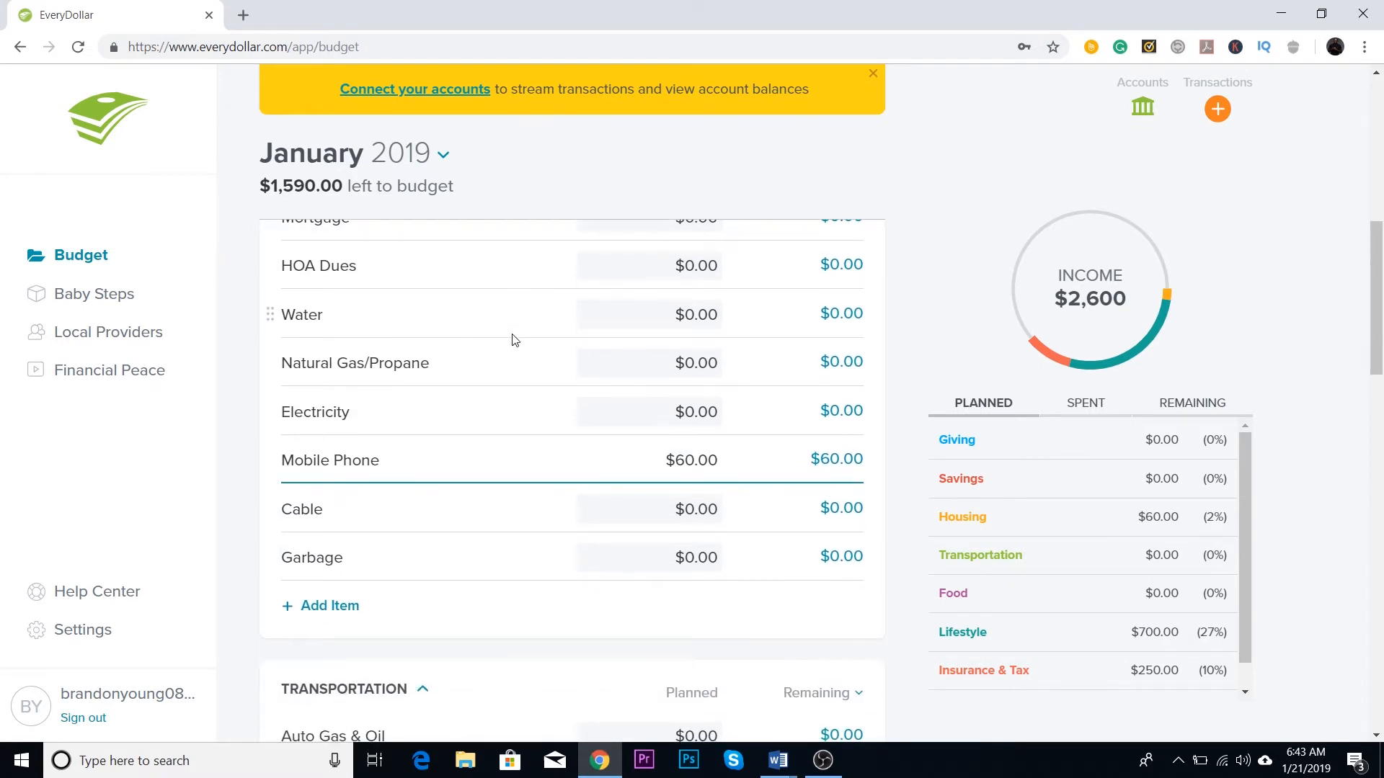
click(332, 609)
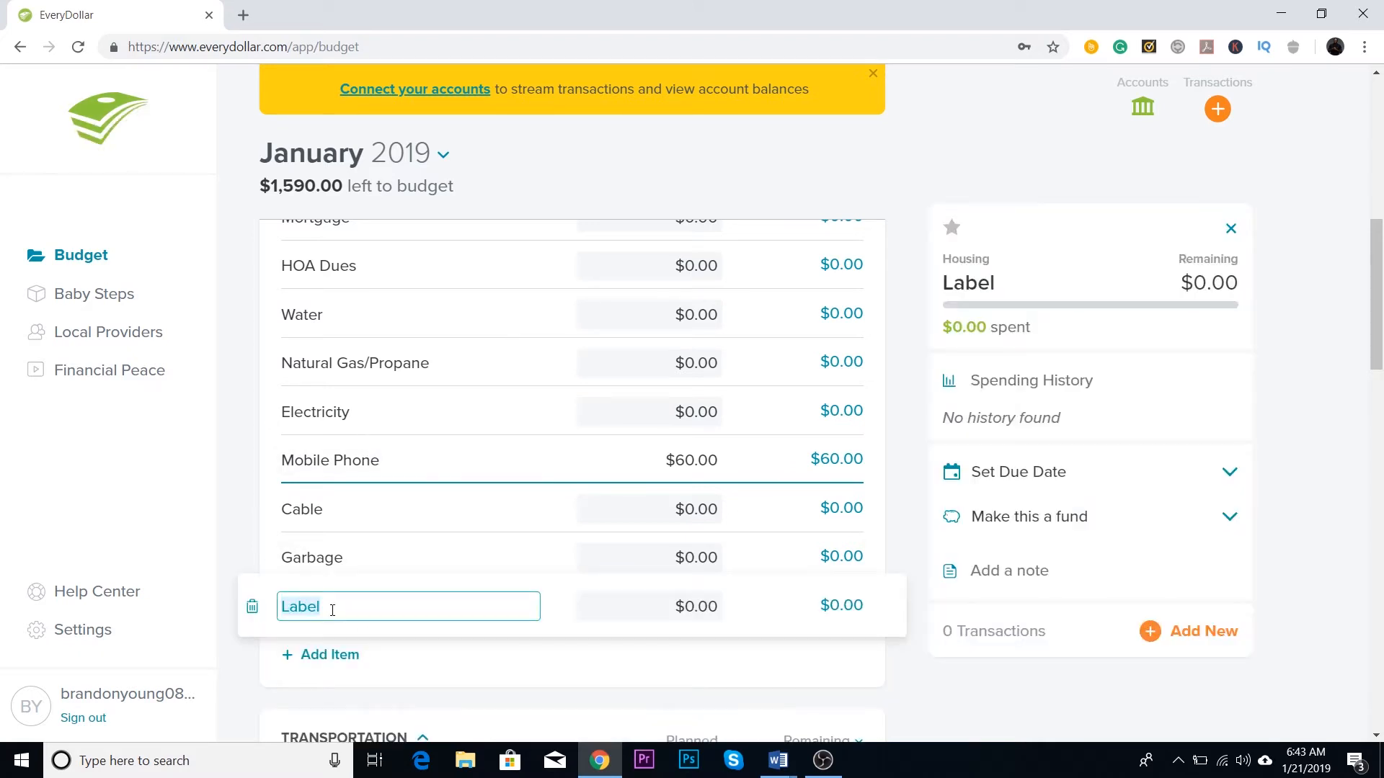
scroll(715, 631, up, 2)
scroll(715, 632, down, 2)
click(251, 608)
click(694, 253)
Step: Set the planned amount for Electricity in the Housing category to $150
scroll(467, 429, up, 2)
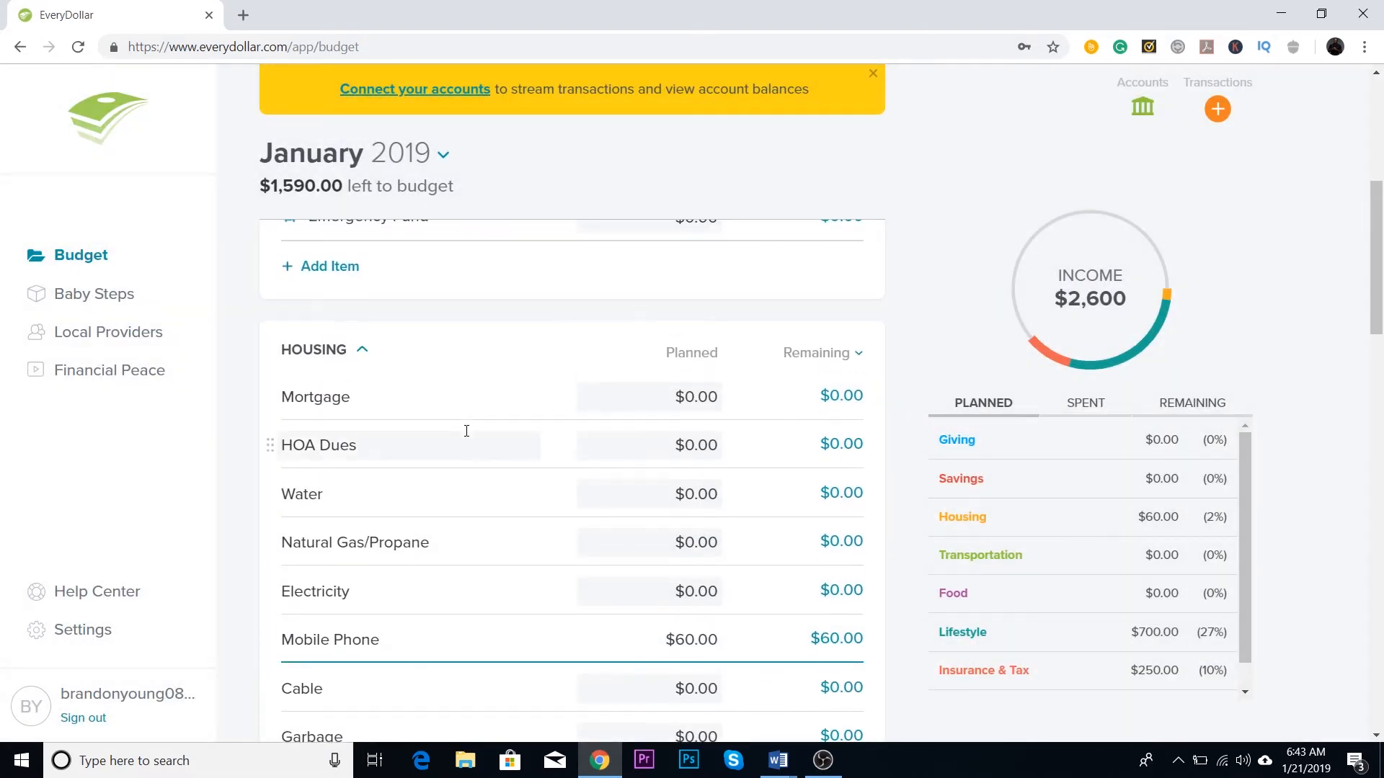
scroll(470, 435, down, 1)
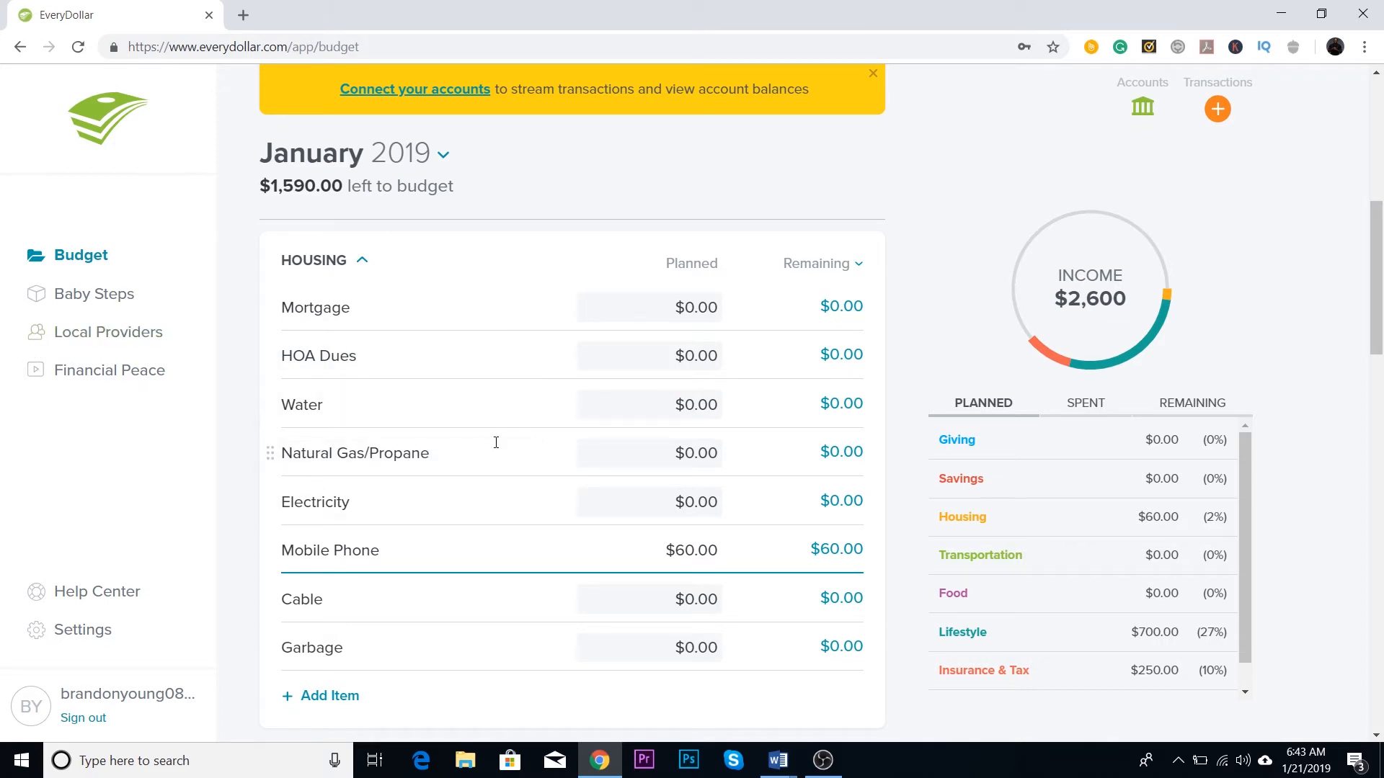
click(699, 497)
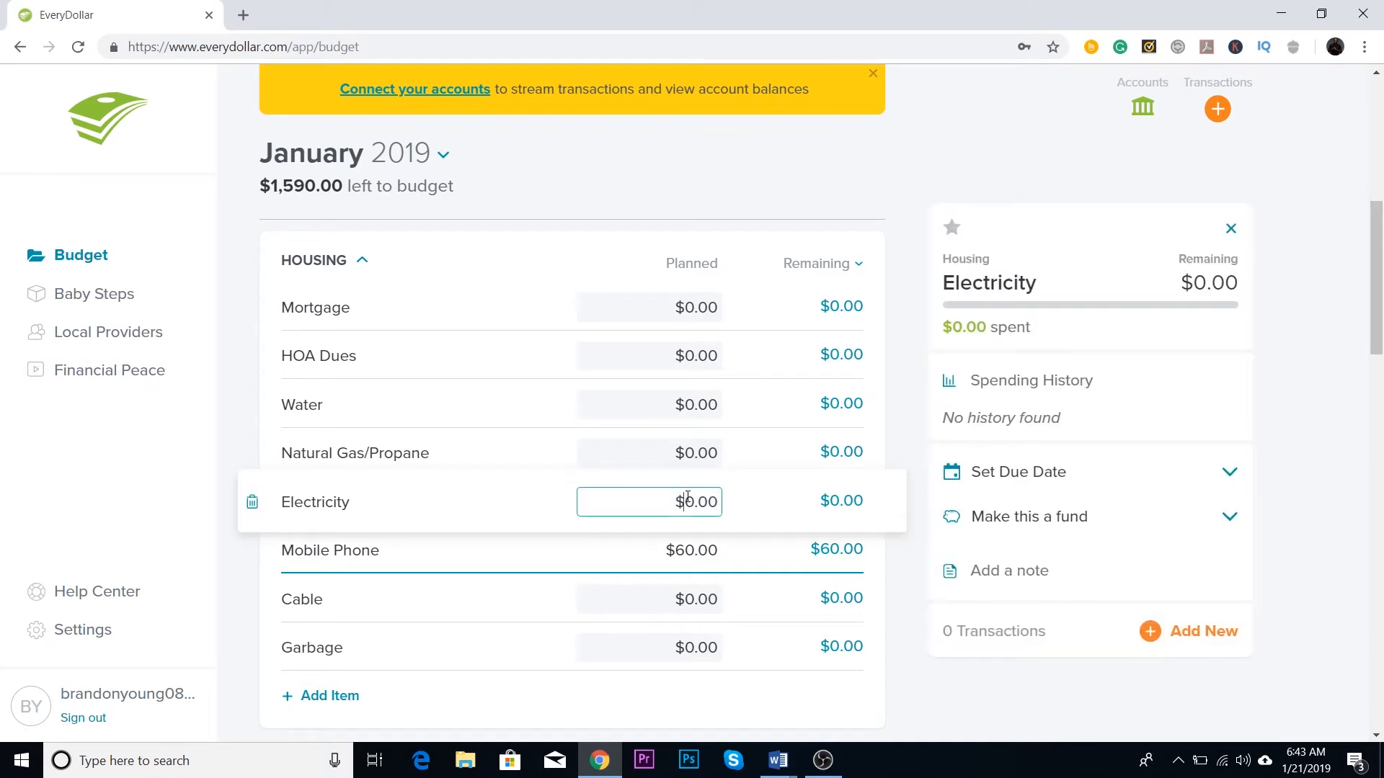
text(150)
click(240, 445)
Step: Examine the remaining Housing items and the items in the Transportation and Food categories
scroll(692, 563, down, 1)
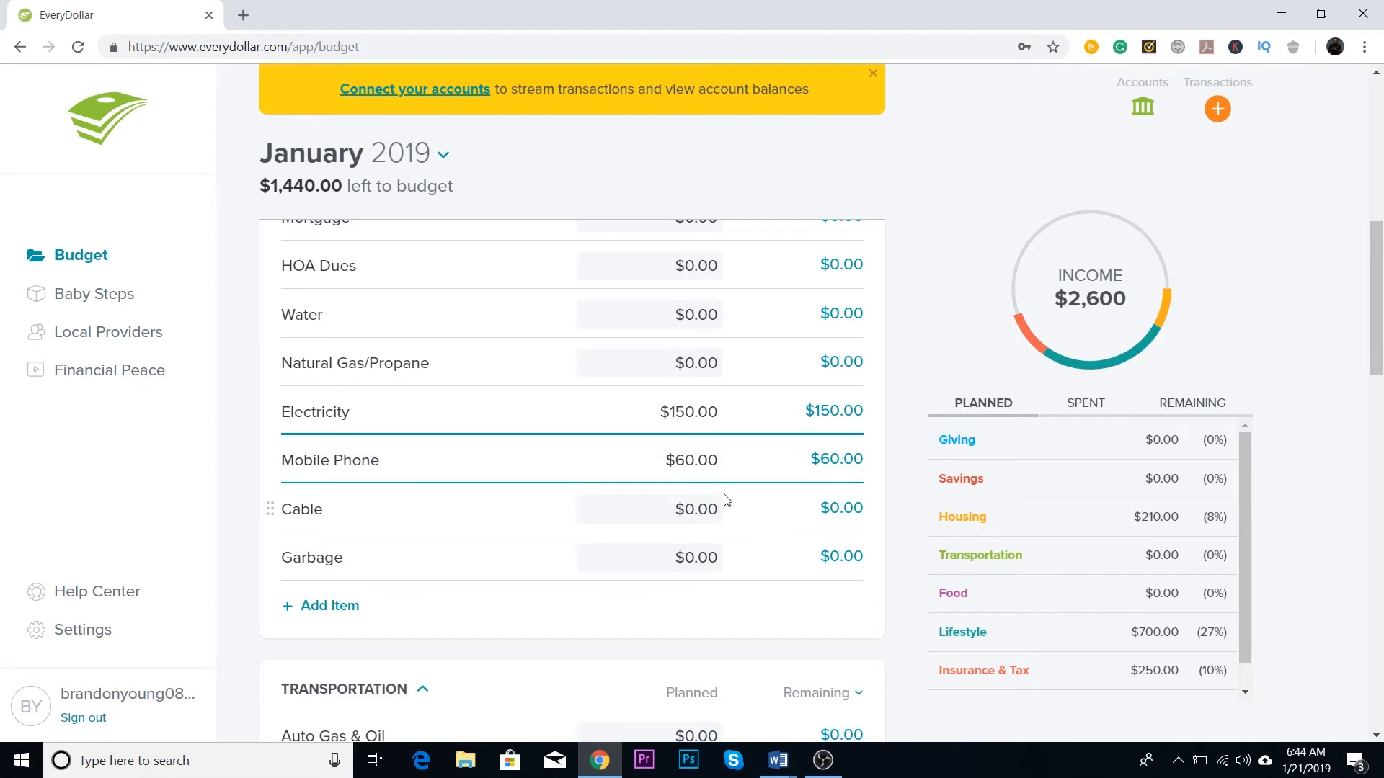
scroll(713, 483, down, 1)
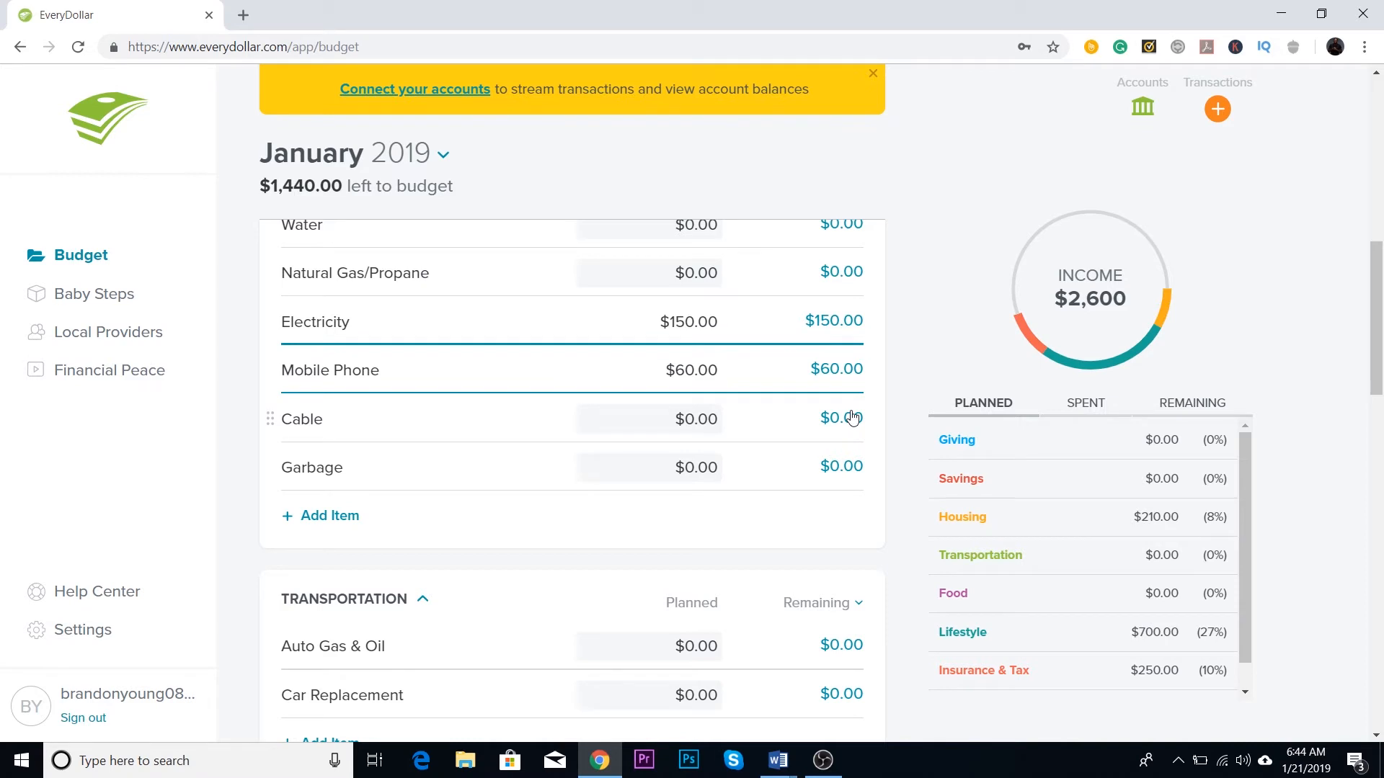
scroll(853, 417, down, 1)
scroll(851, 415, up, 2)
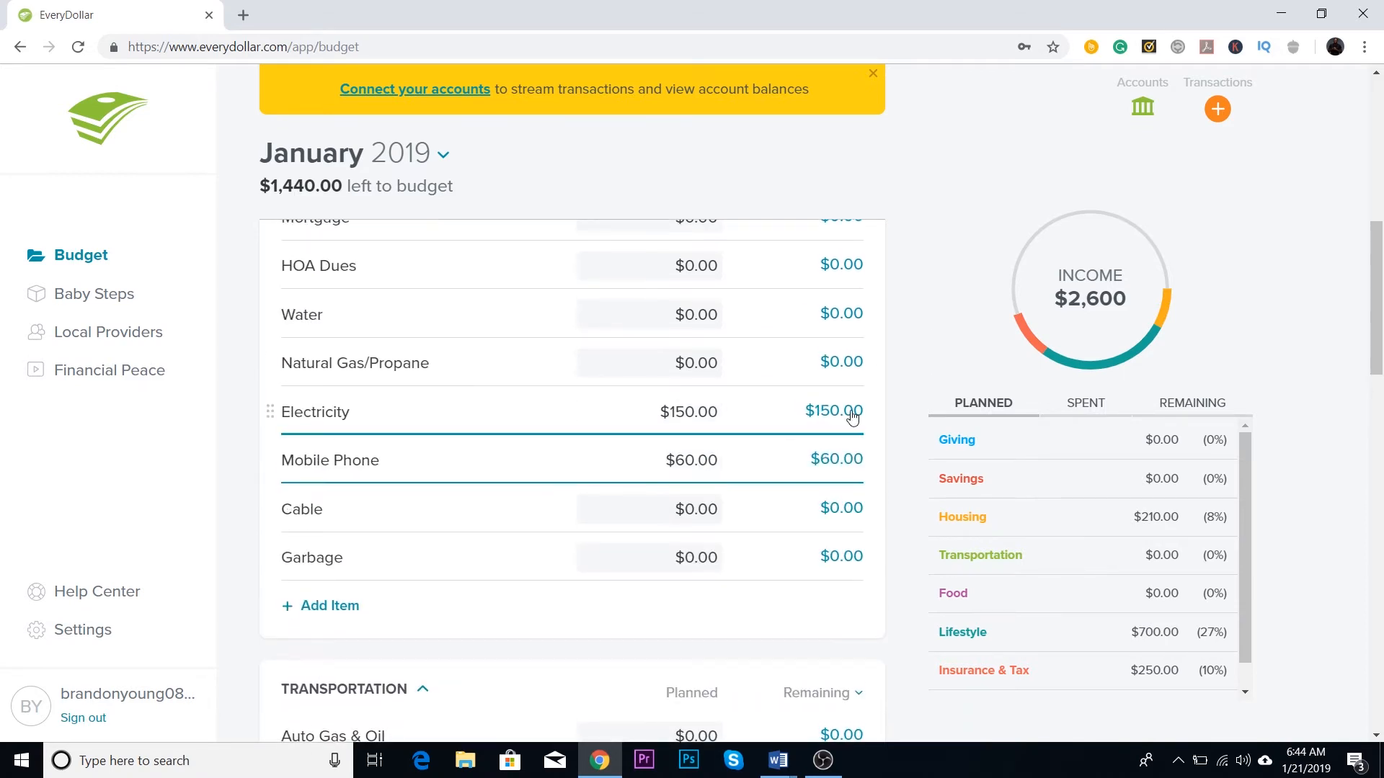
scroll(851, 415, down, 5)
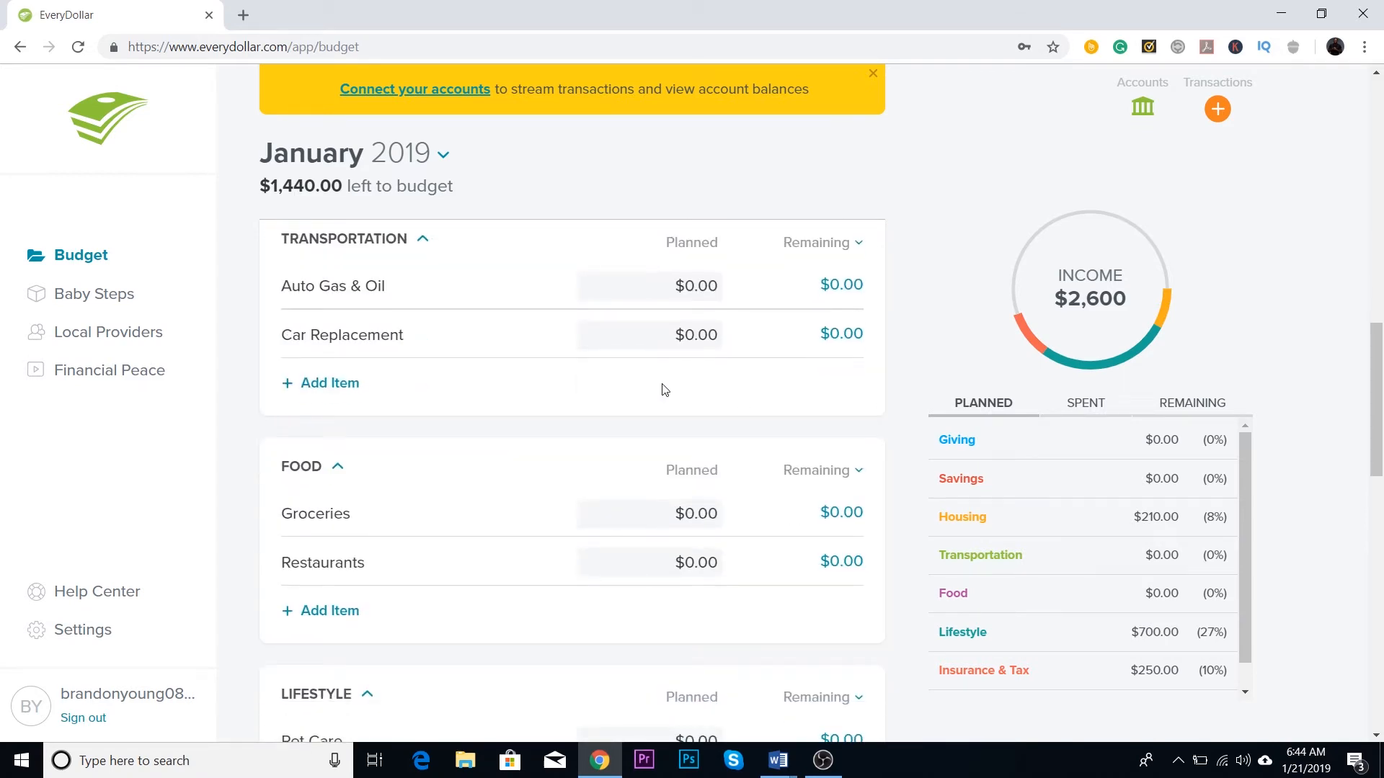
scroll(685, 371, up, 1)
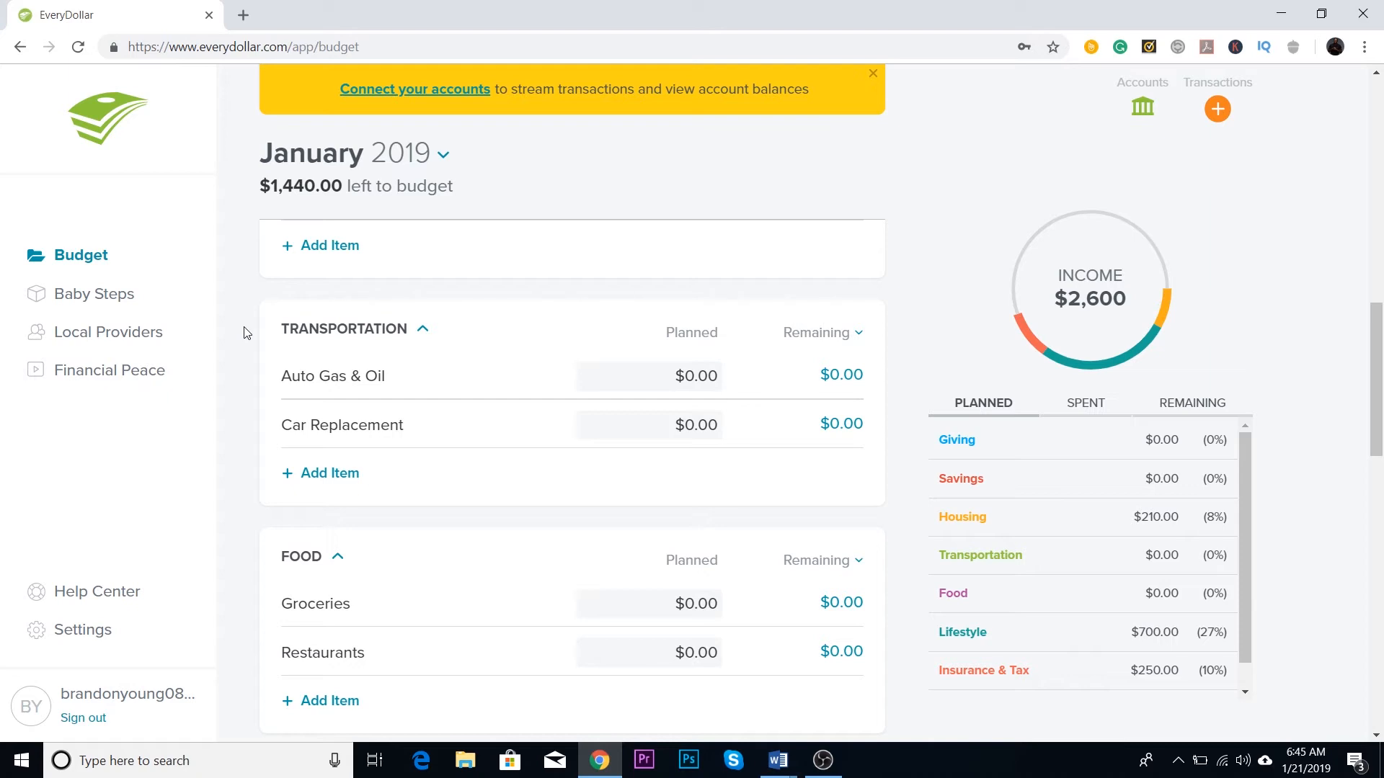
scroll(288, 346, down, 3)
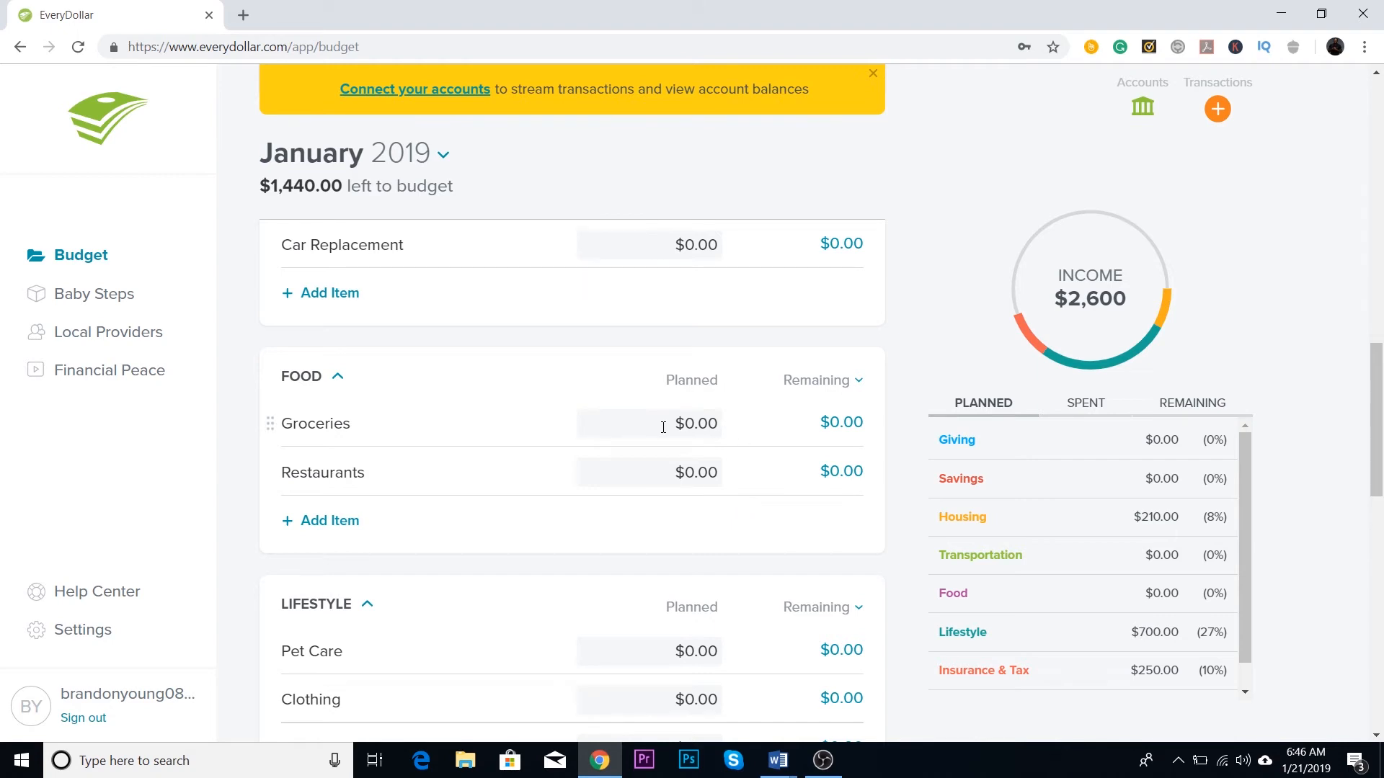
Step: Set the planned amount for Groceries in the Food category to $75
click(693, 421)
click(694, 420)
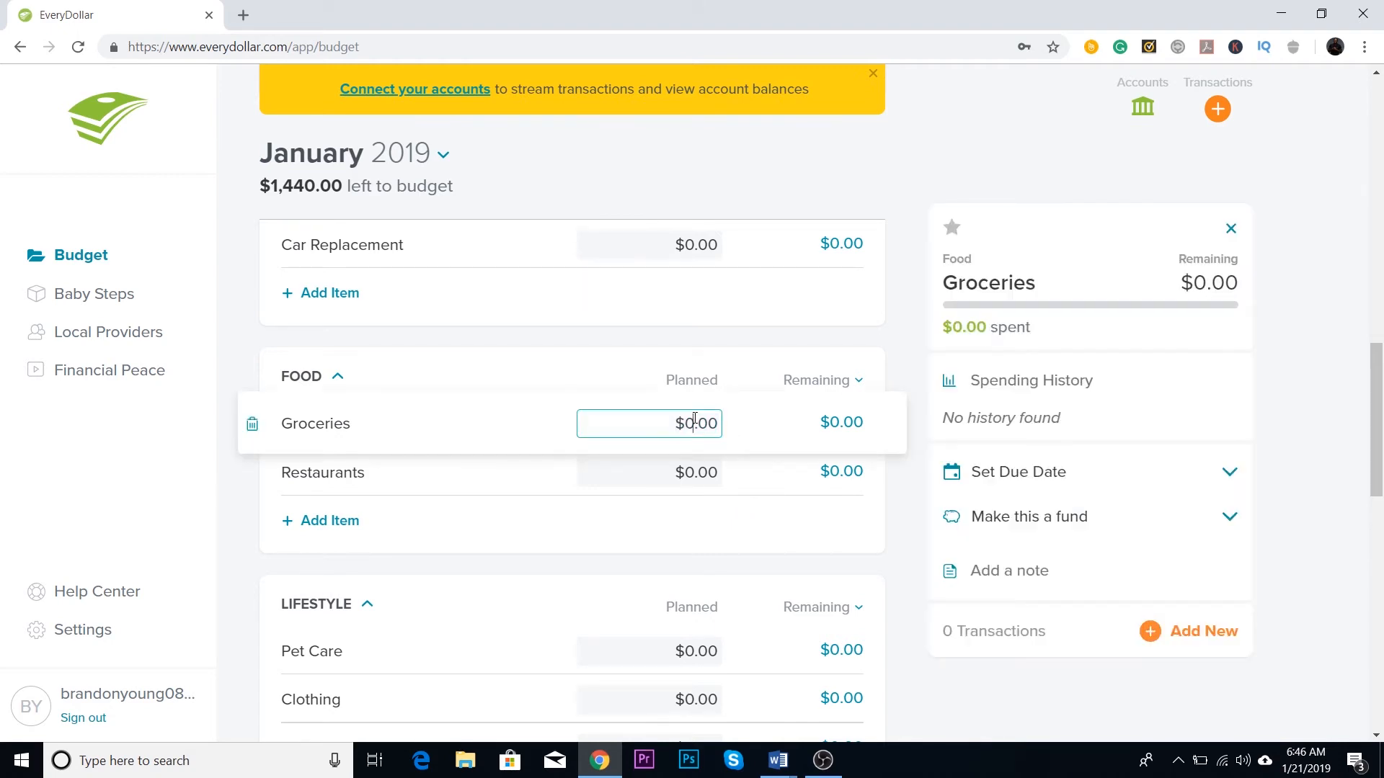
key(BackSpace)
text(75)
click(1259, 523)
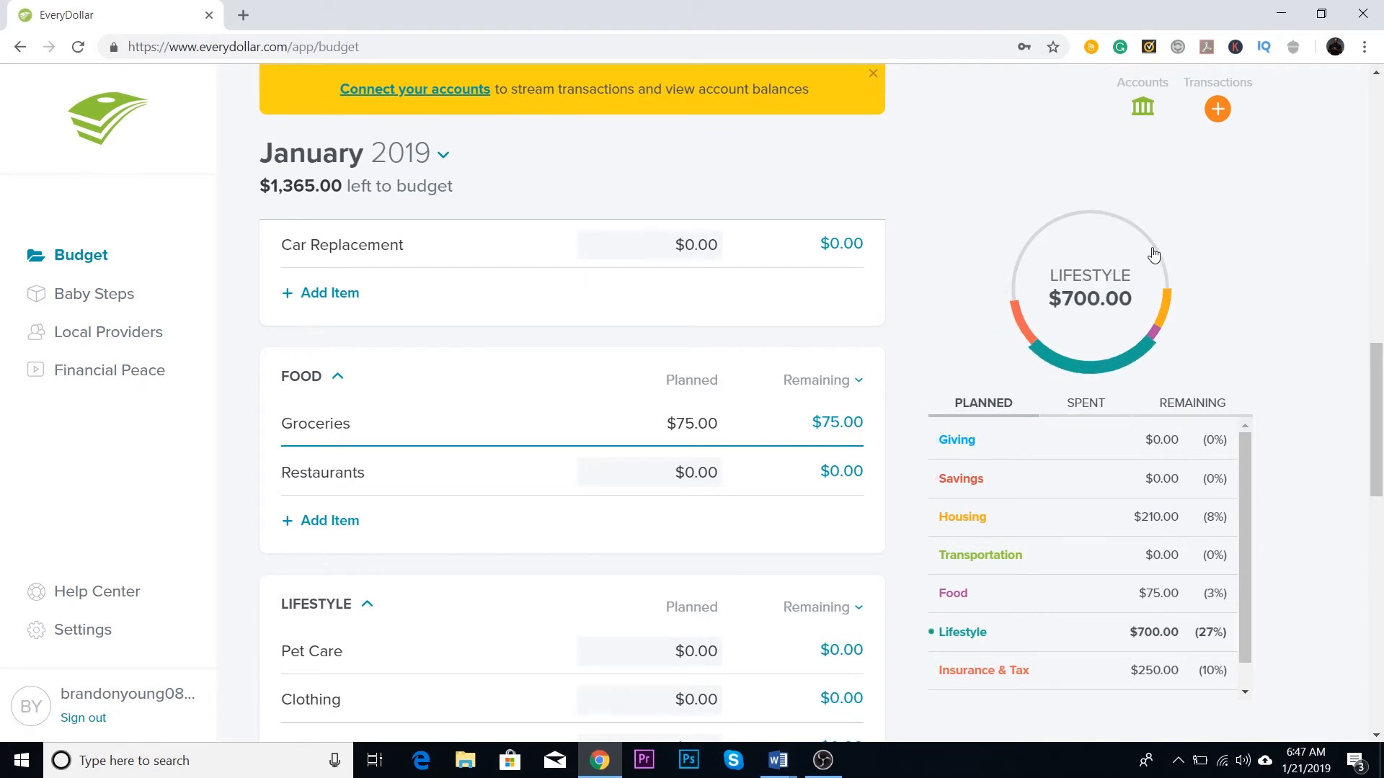
Step: Examine the items in the Lifestyle, Insurance & Tax and Debt categories
scroll(1023, 436, down, 1)
scroll(631, 490, down, 3)
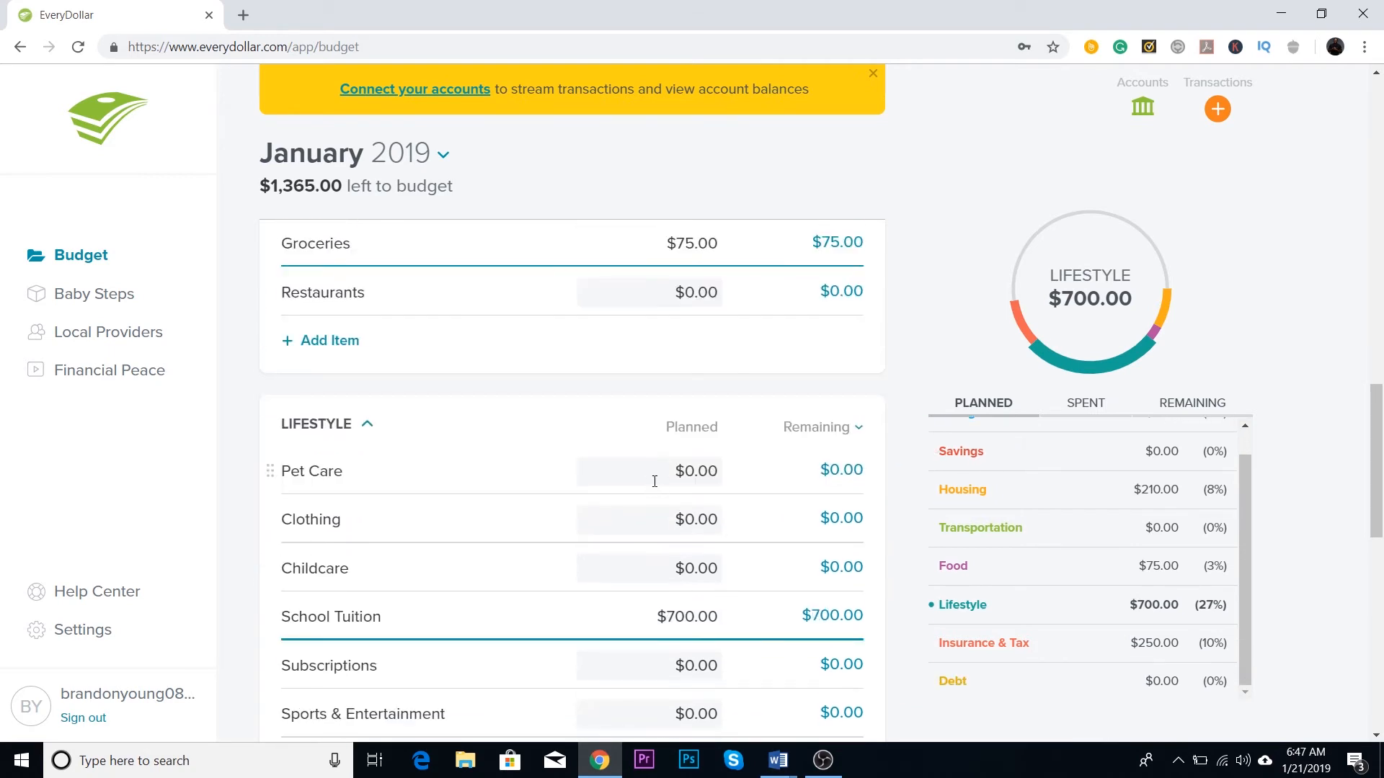
scroll(654, 482, down, 2)
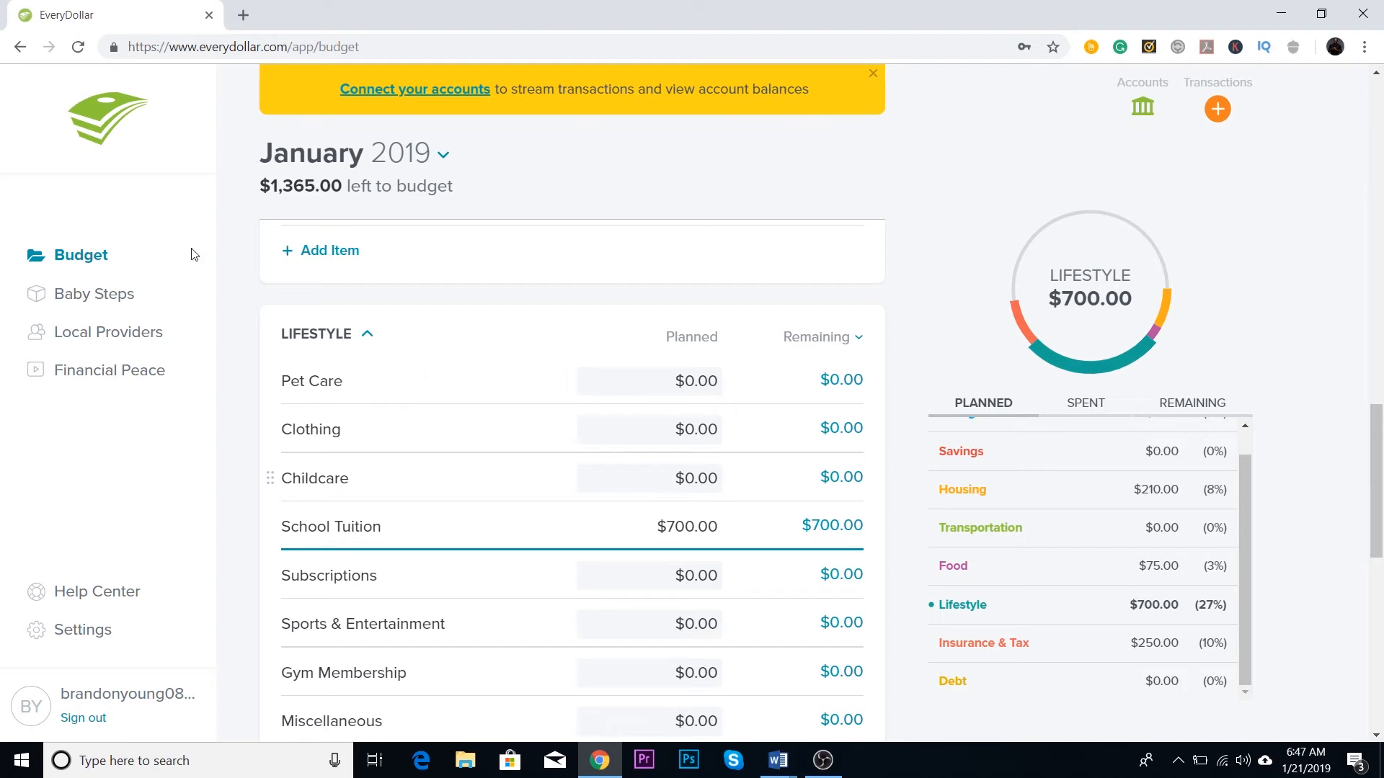
scroll(584, 273, down, 5)
scroll(590, 287, up, 5)
scroll(595, 294, up, 1)
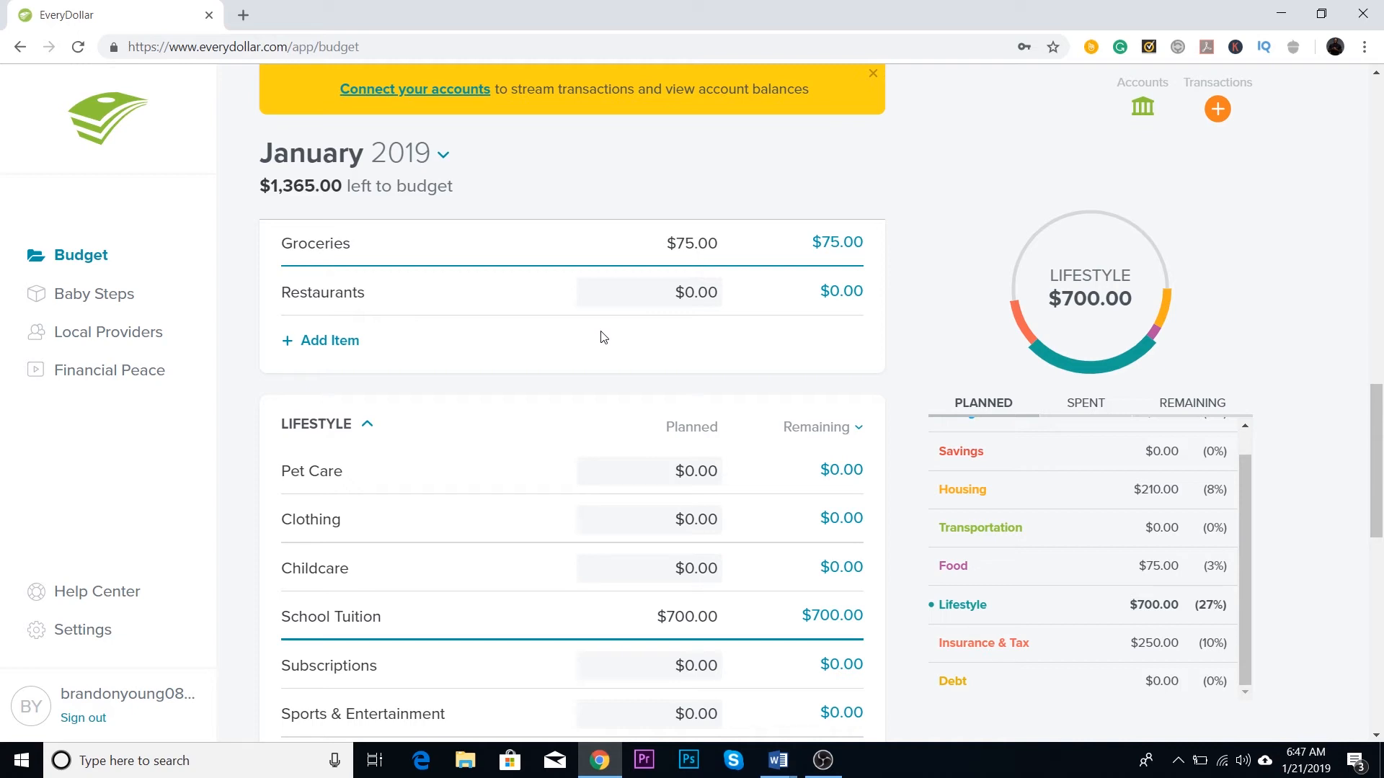
scroll(548, 286, down, 1)
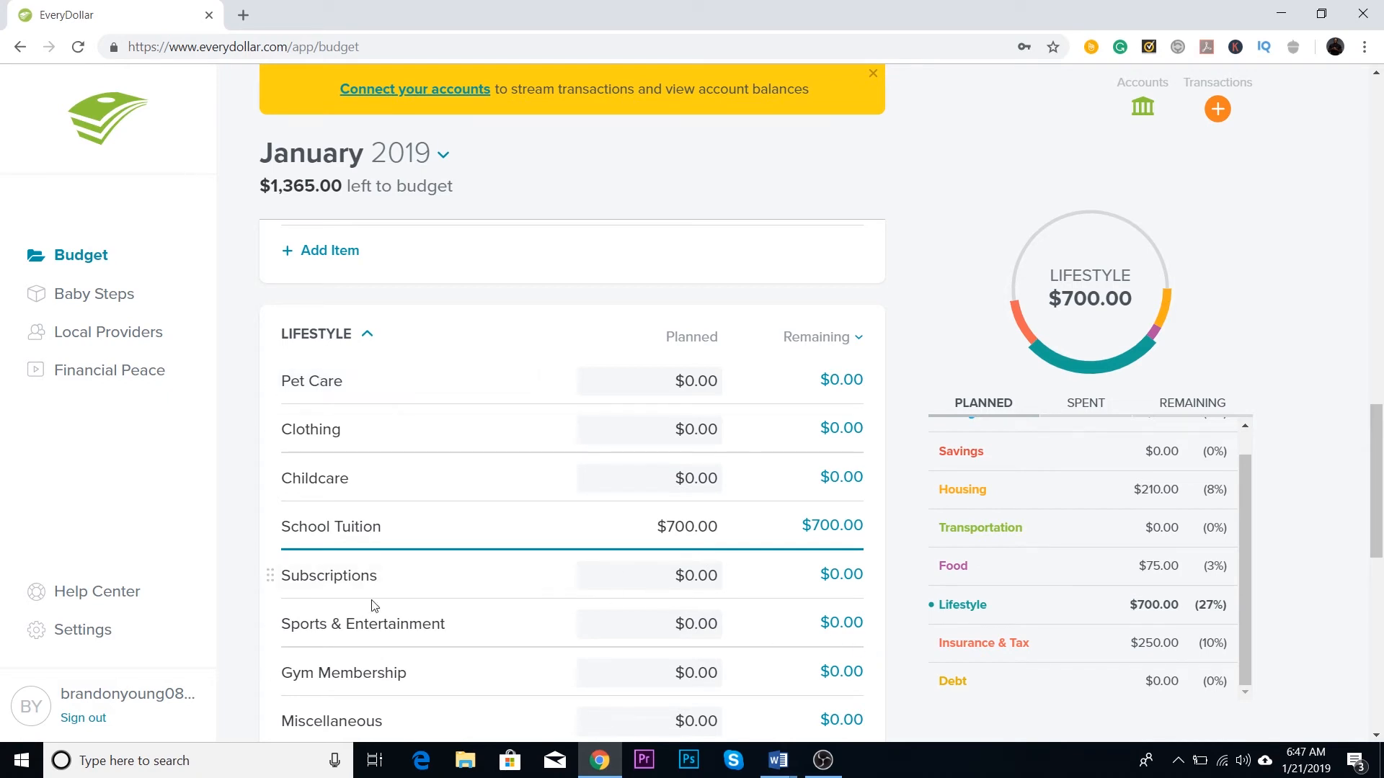
scroll(699, 566, down, 2)
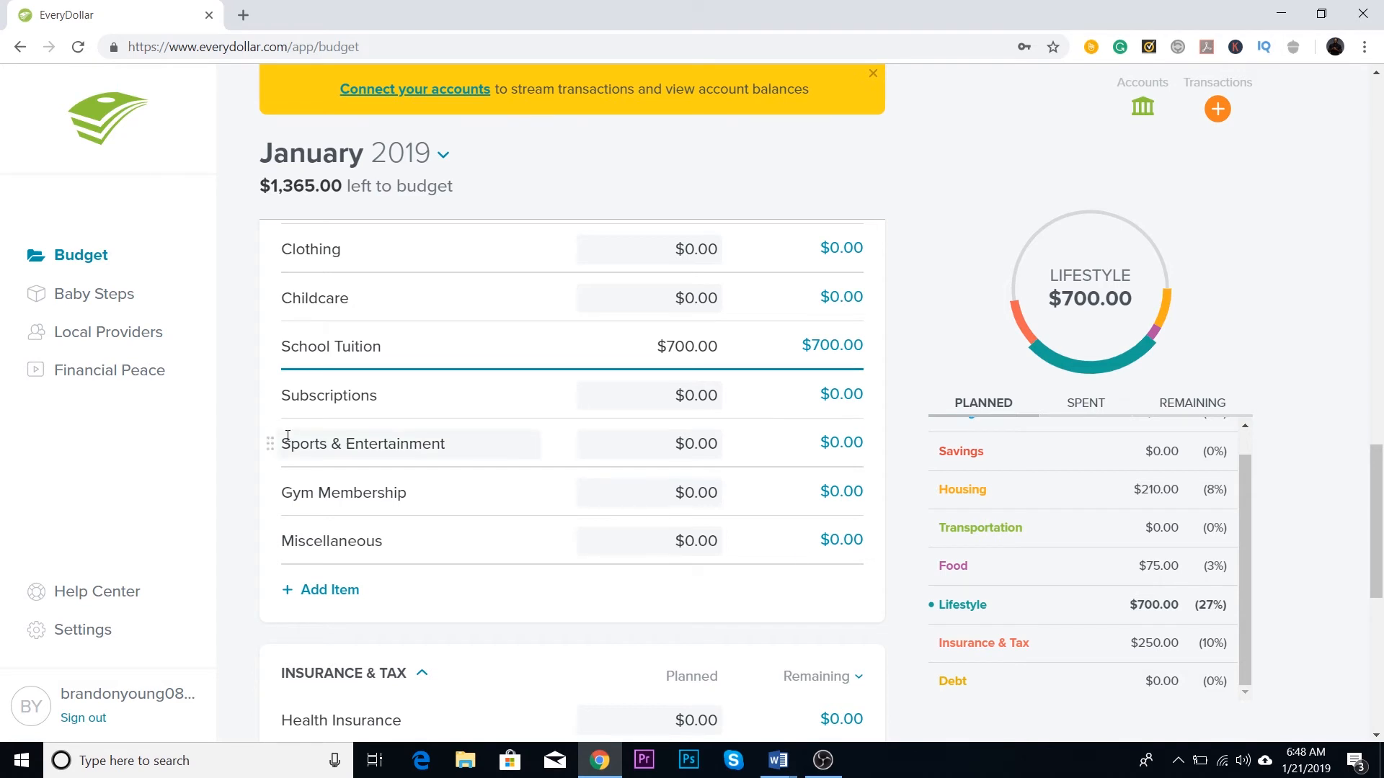
scroll(468, 443, down, 1)
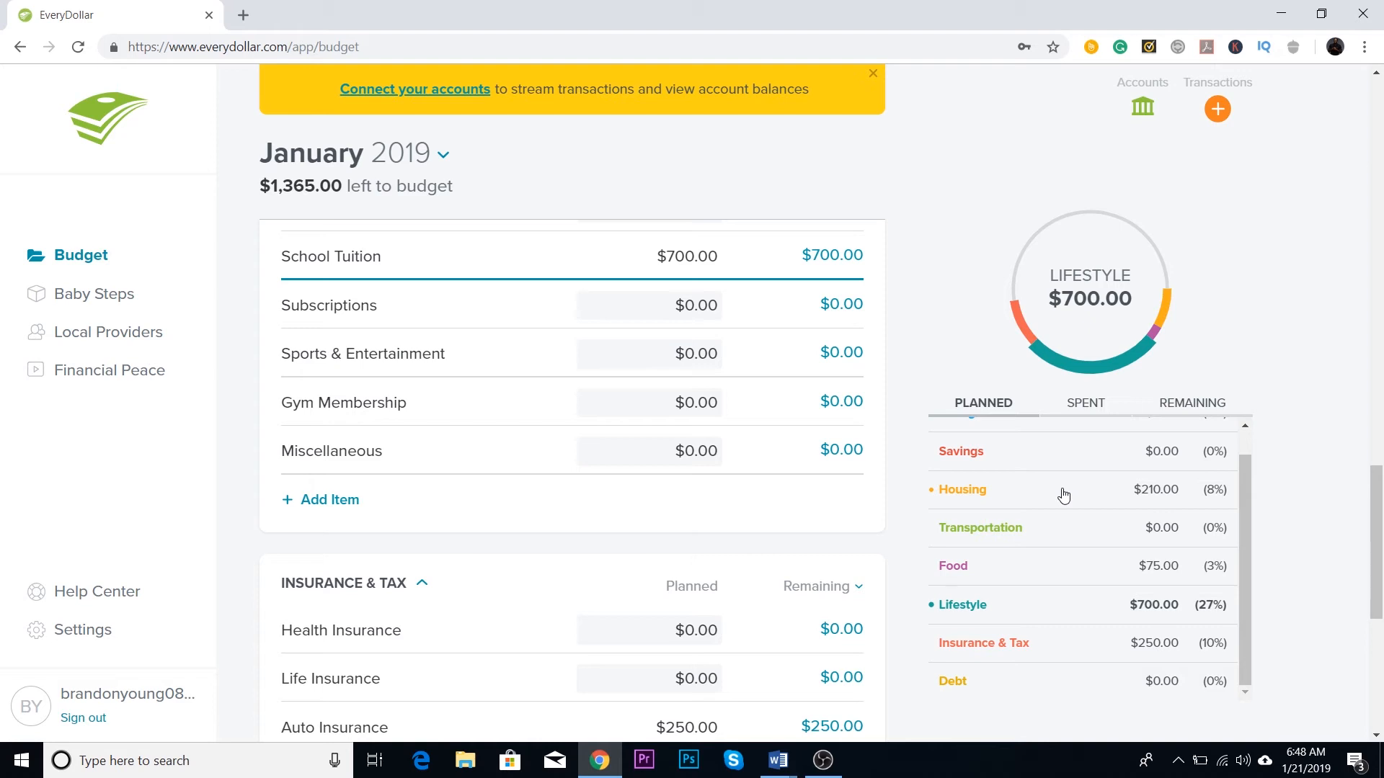
scroll(714, 514, down, 4)
scroll(720, 510, down, 2)
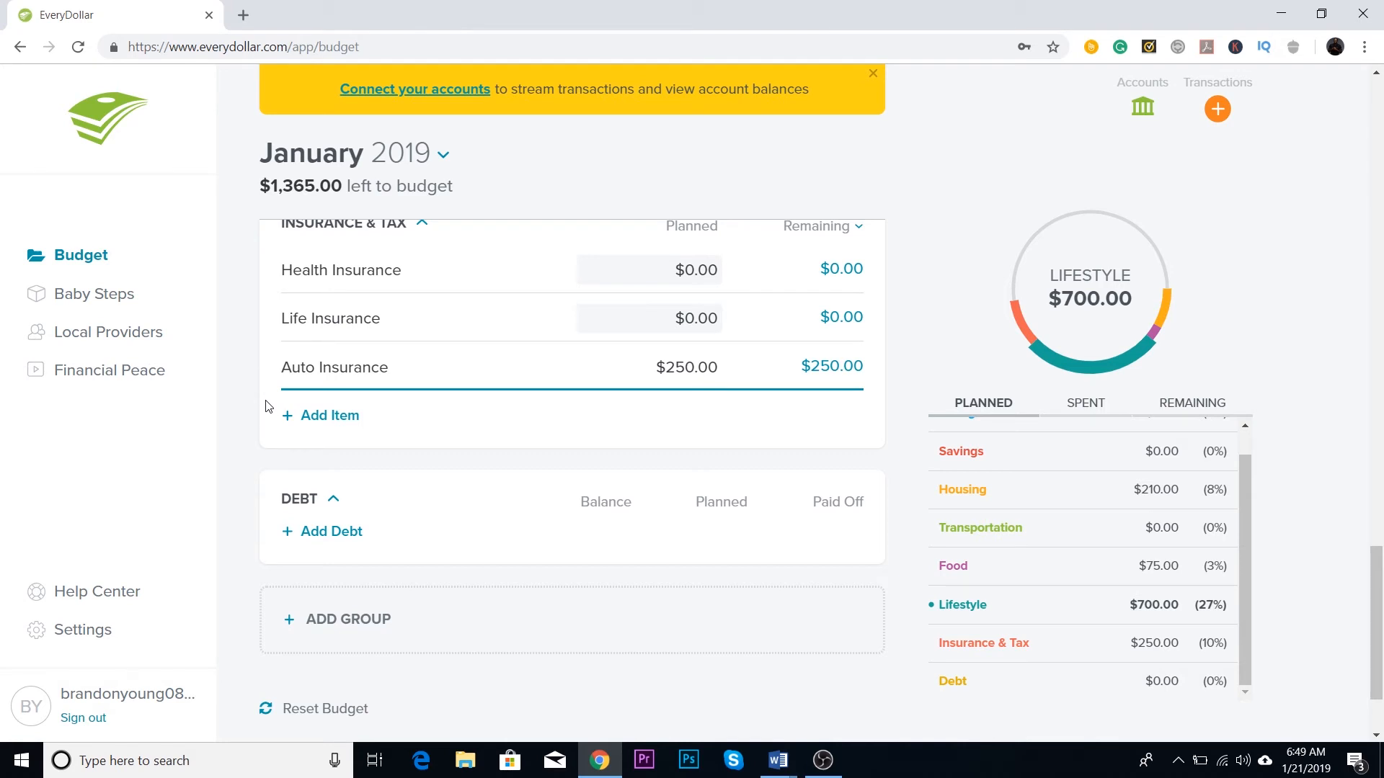
scroll(729, 282, up, 1)
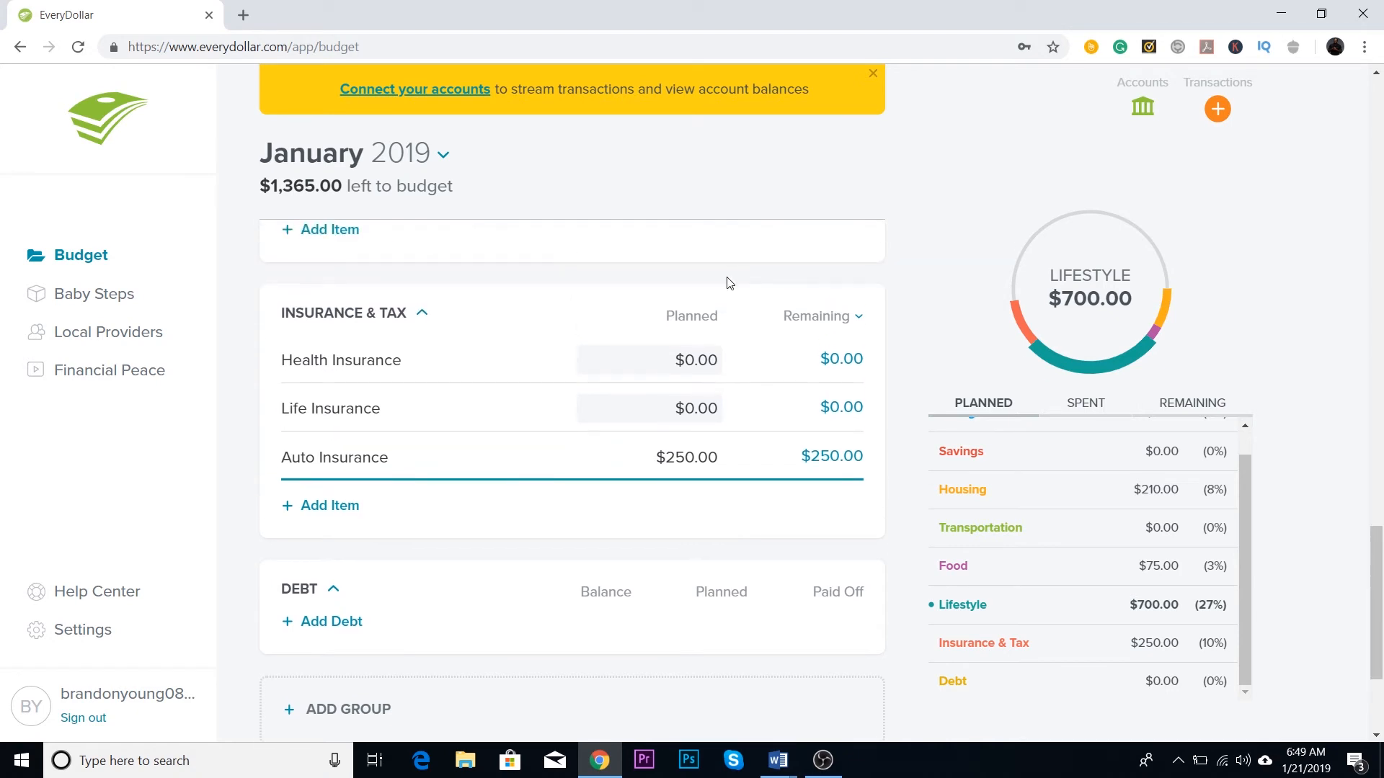
Step: Open the planned amounts of Health Insurance and Life Insurance and view the Life Insurance details down to the provider offer
click(706, 363)
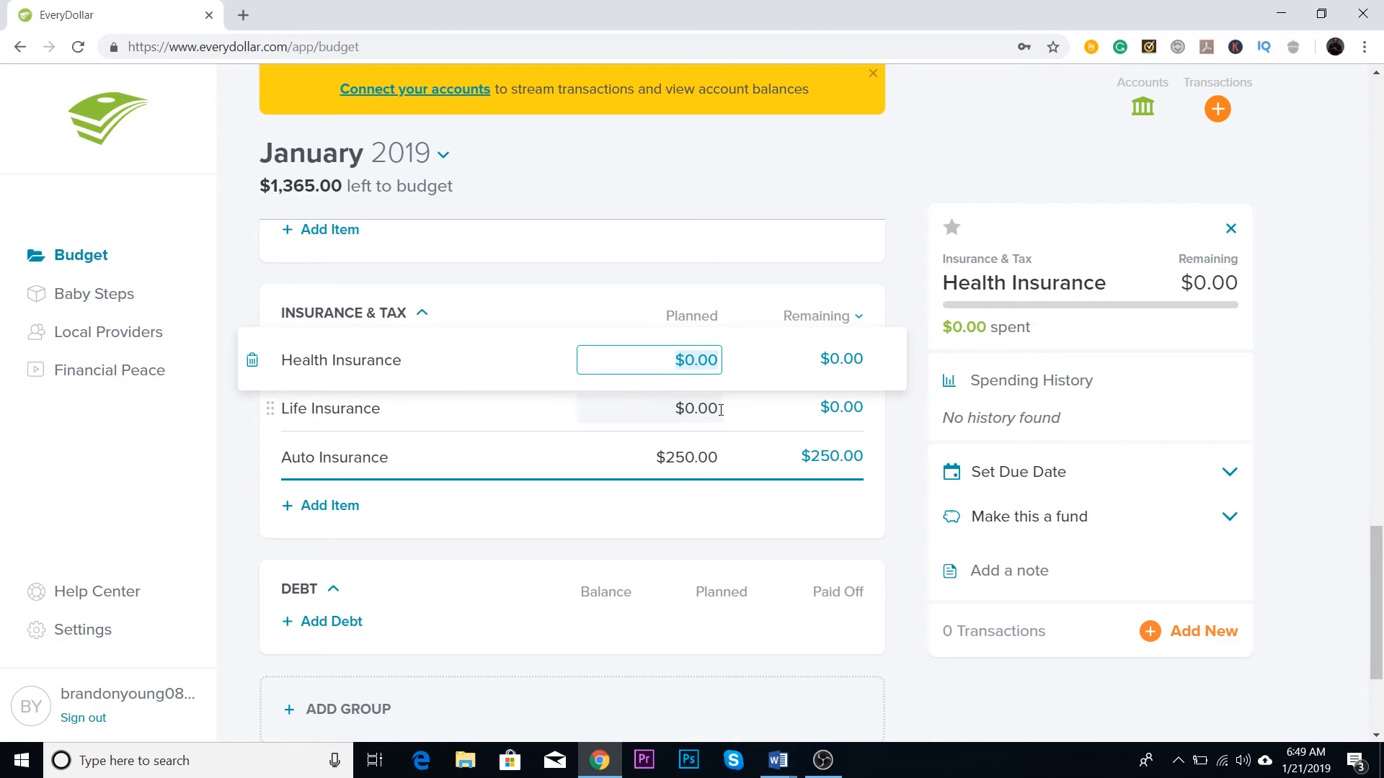
click(678, 408)
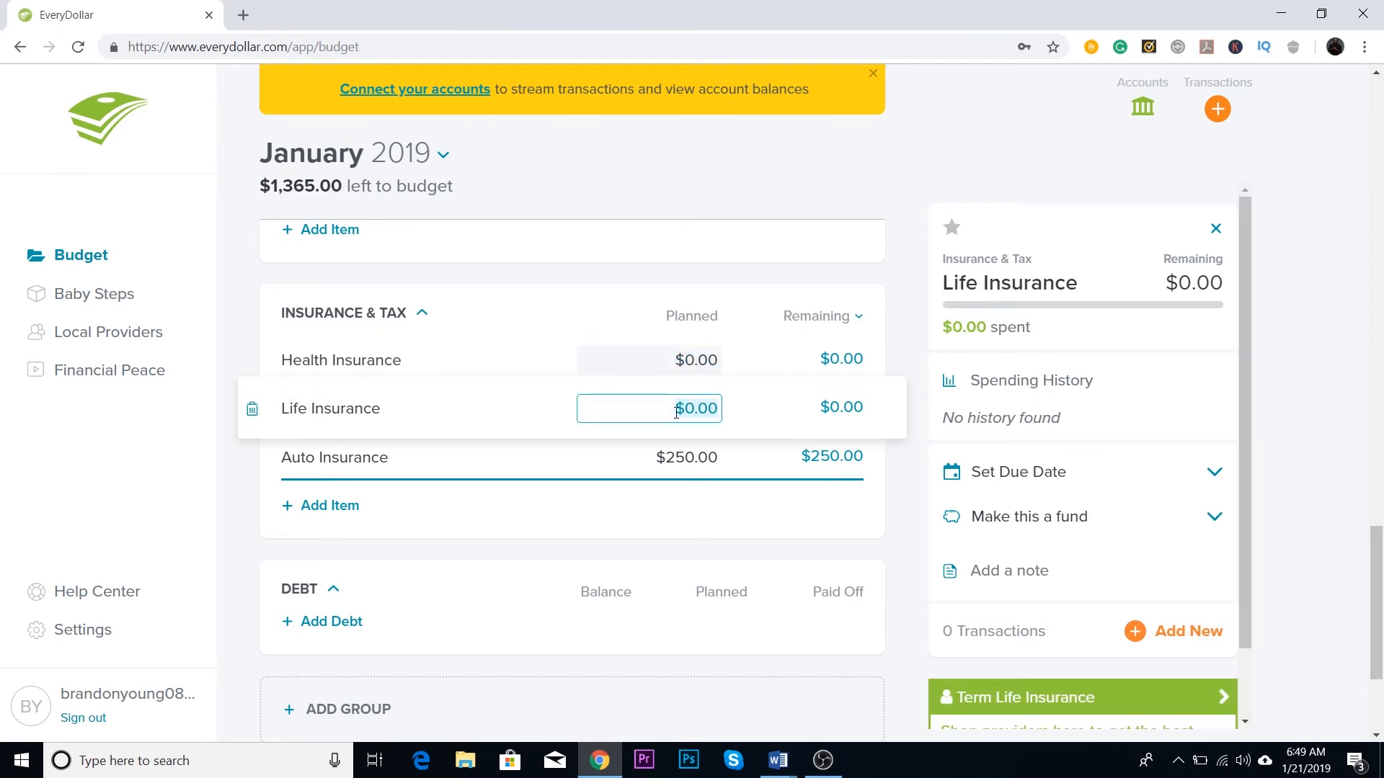
scroll(662, 420, down, 2)
scroll(1125, 376, down, 2)
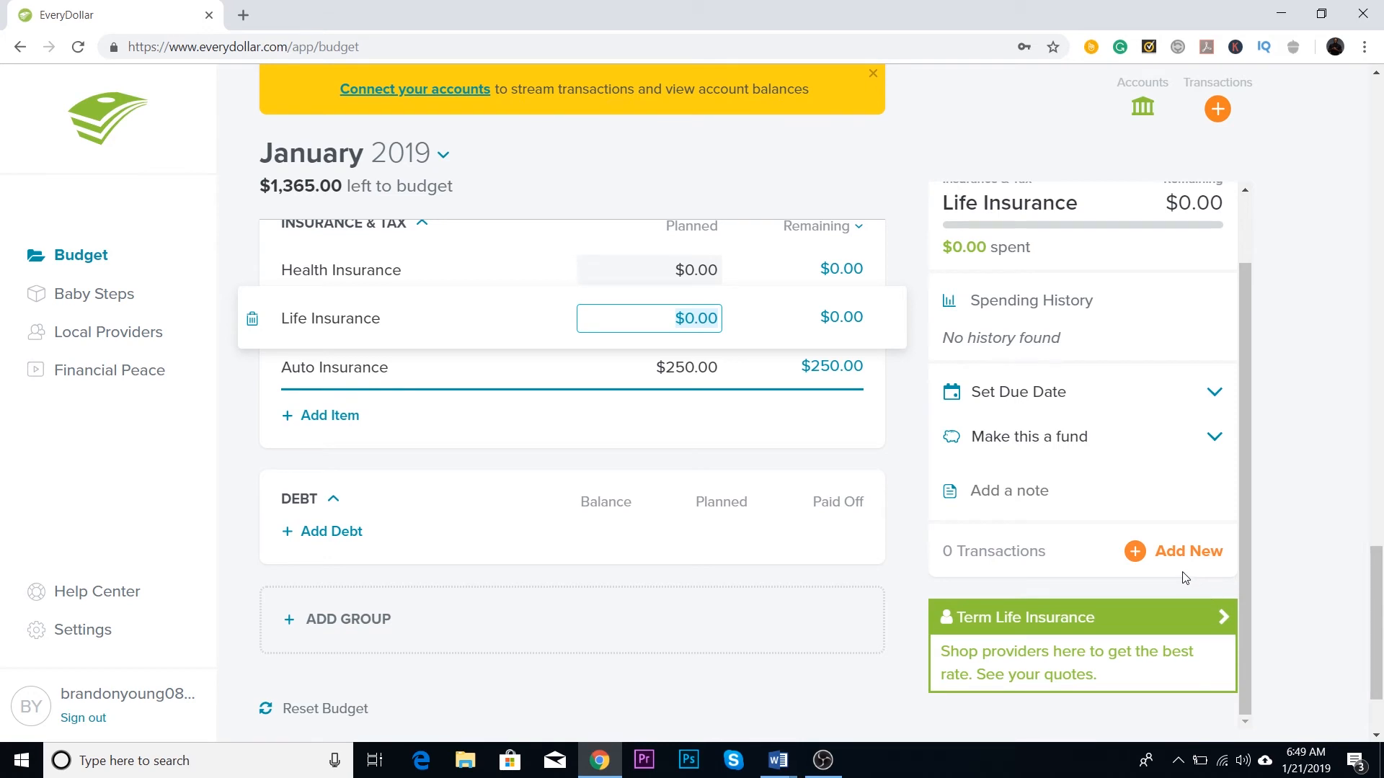
Step: Review the Debt category and go back over the budget categories from Income through Housing, Transportation and Lifestyle
scroll(1175, 592, down, 2)
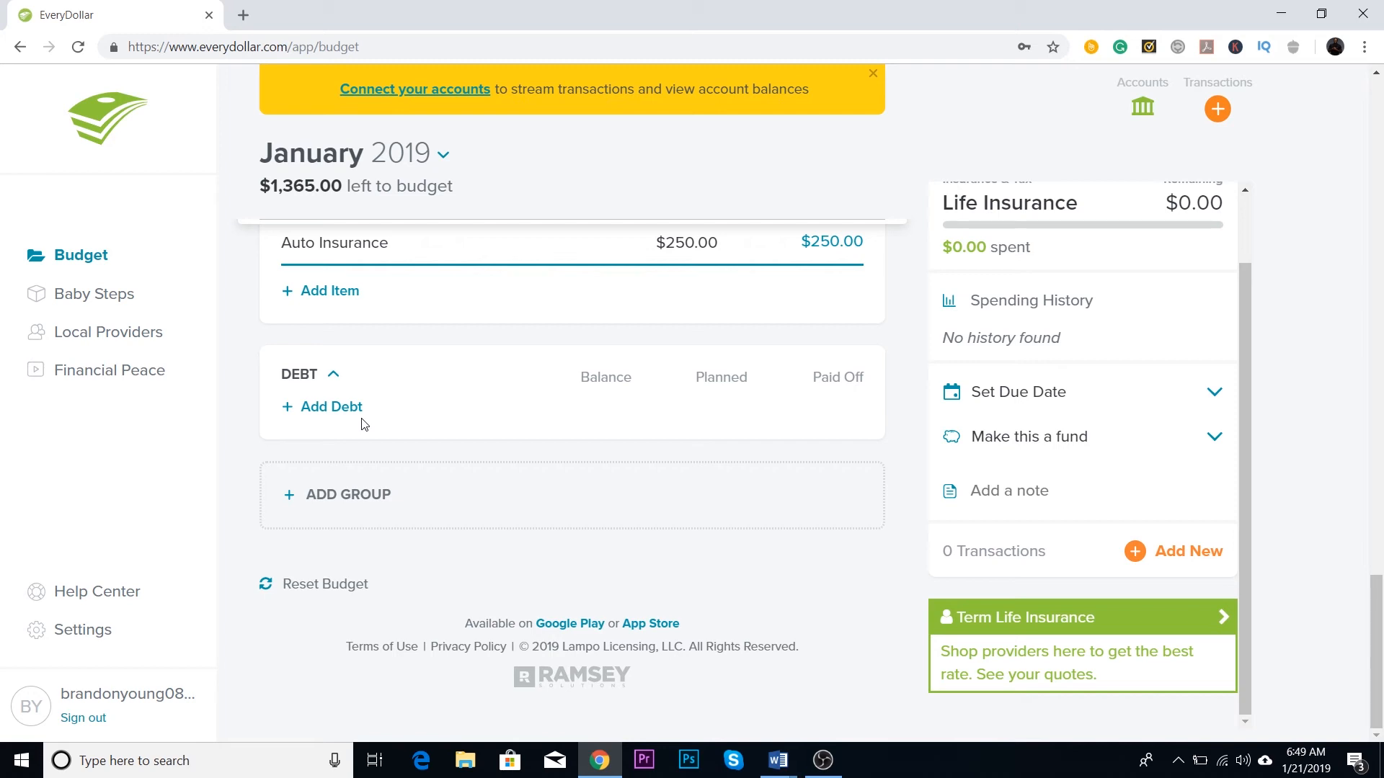
scroll(441, 374, up, 4)
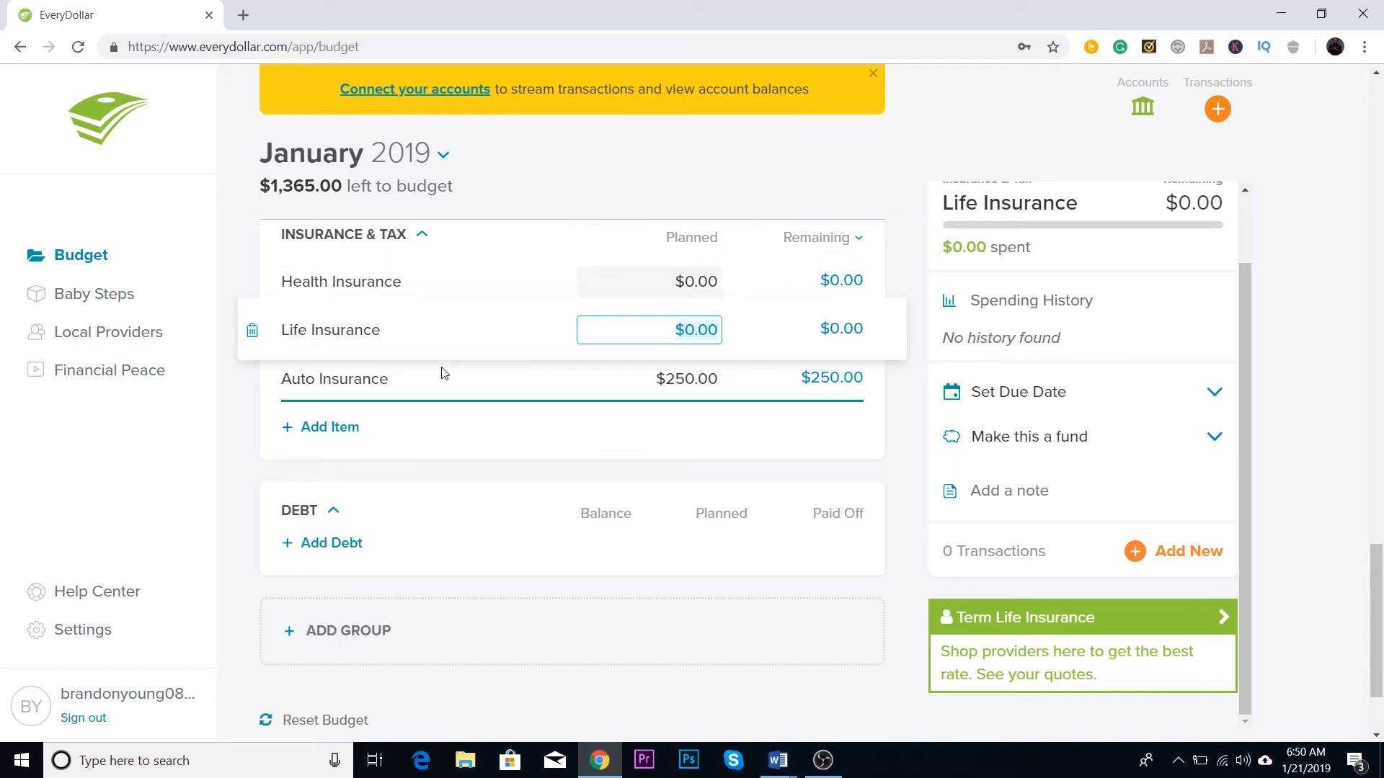
scroll(446, 368, down, 4)
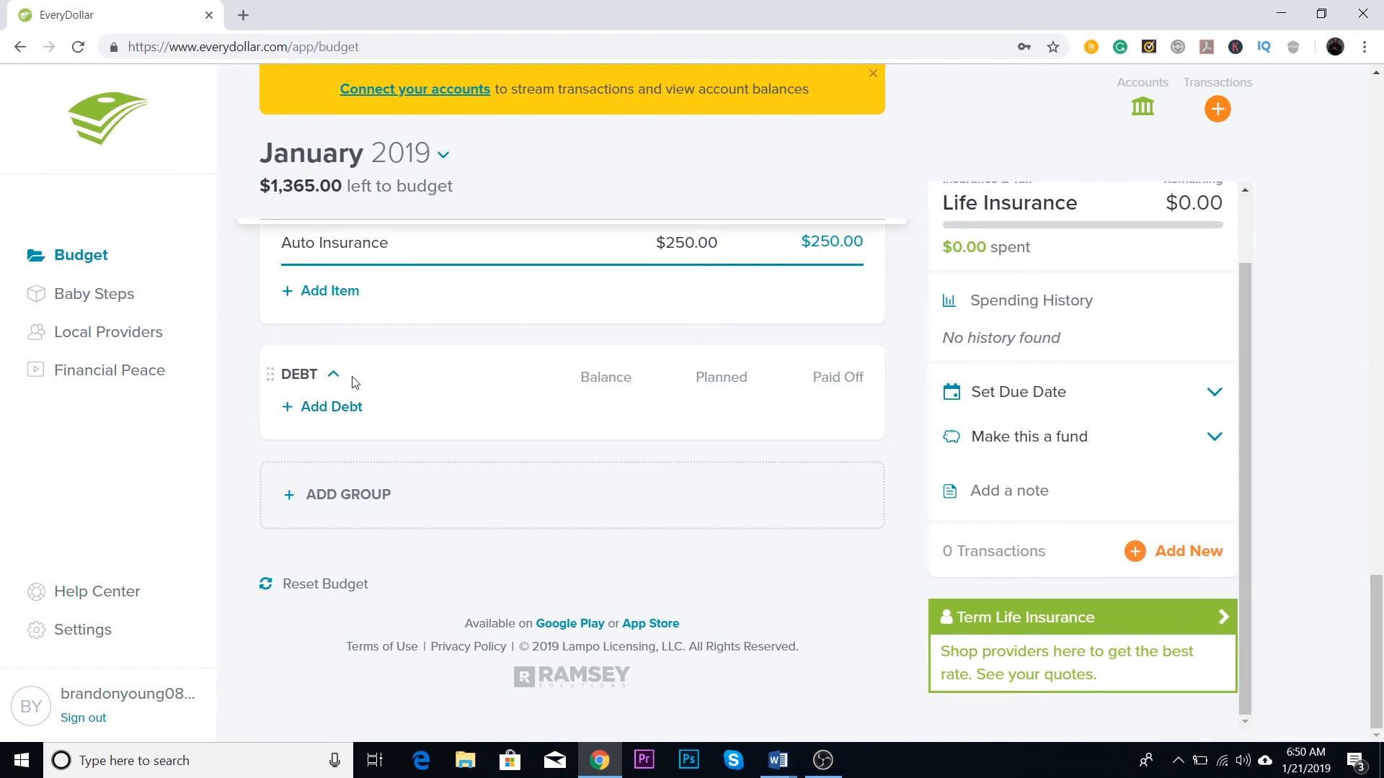
scroll(331, 418, up, 5)
scroll(328, 421, up, 15)
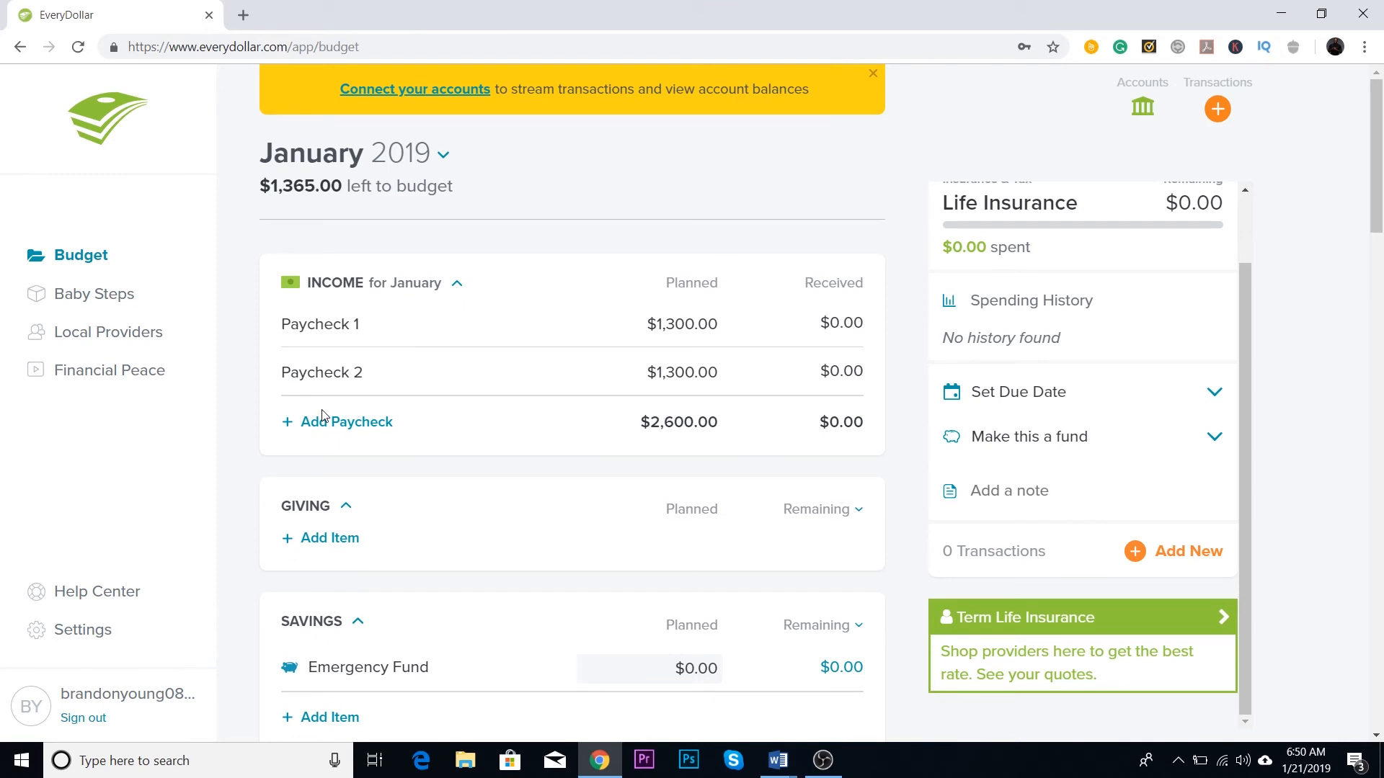
scroll(310, 472, down, 1)
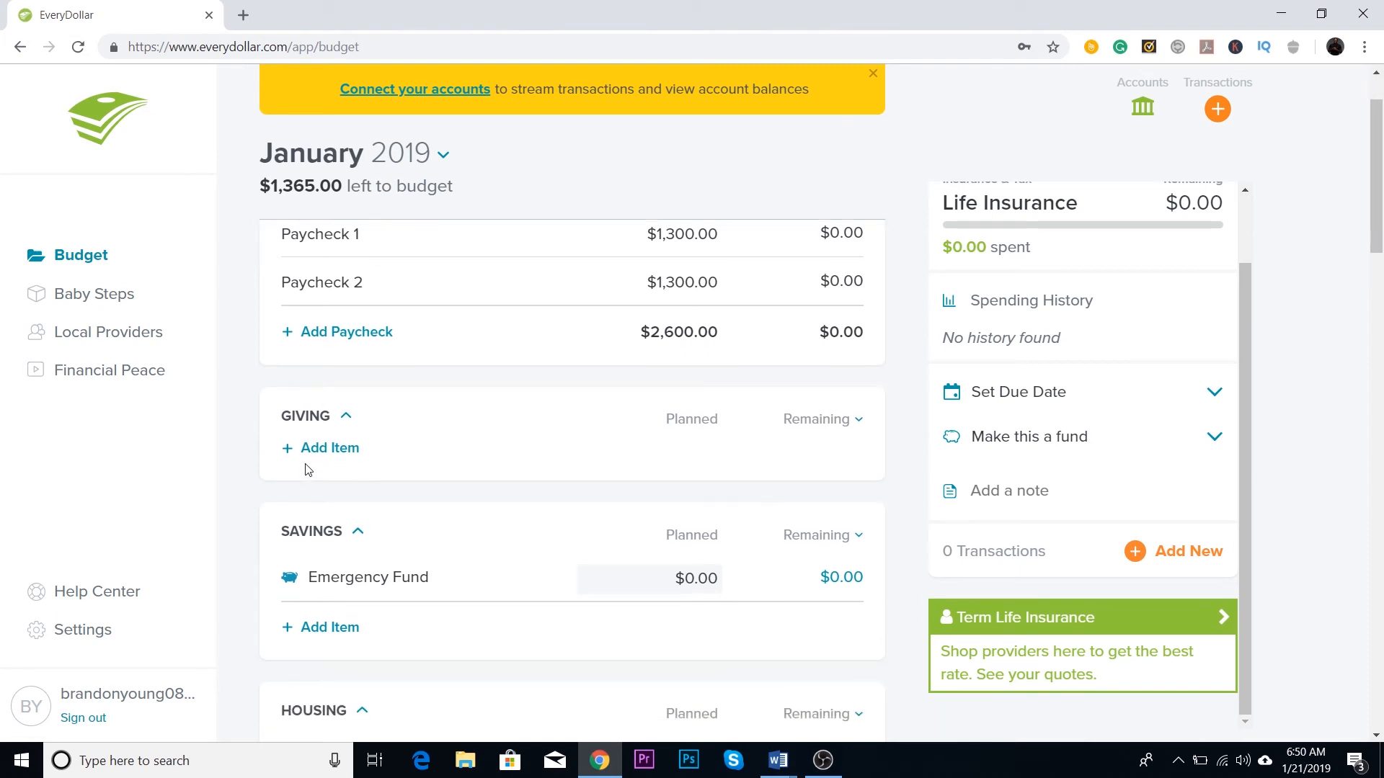
scroll(308, 470, down, 1)
scroll(308, 457, down, 3)
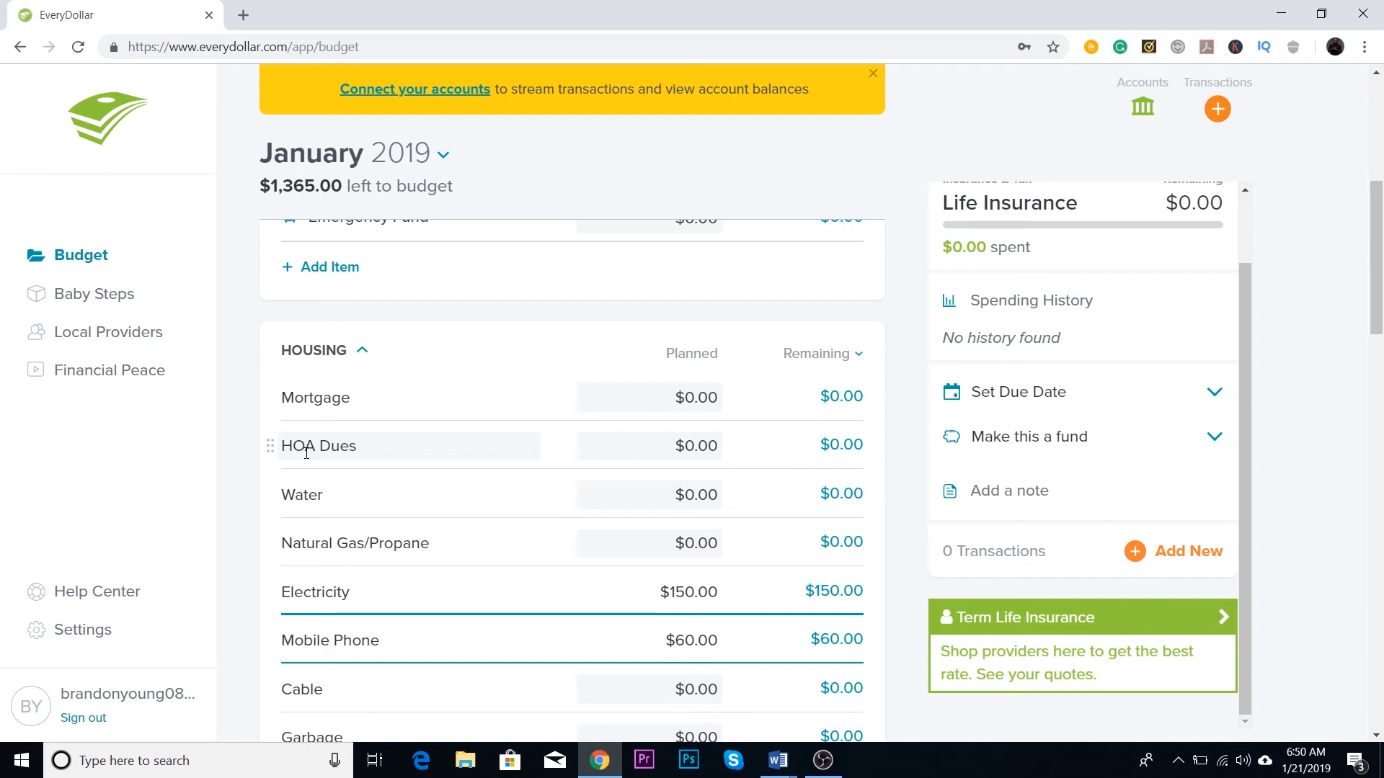
scroll(328, 261, down, 1)
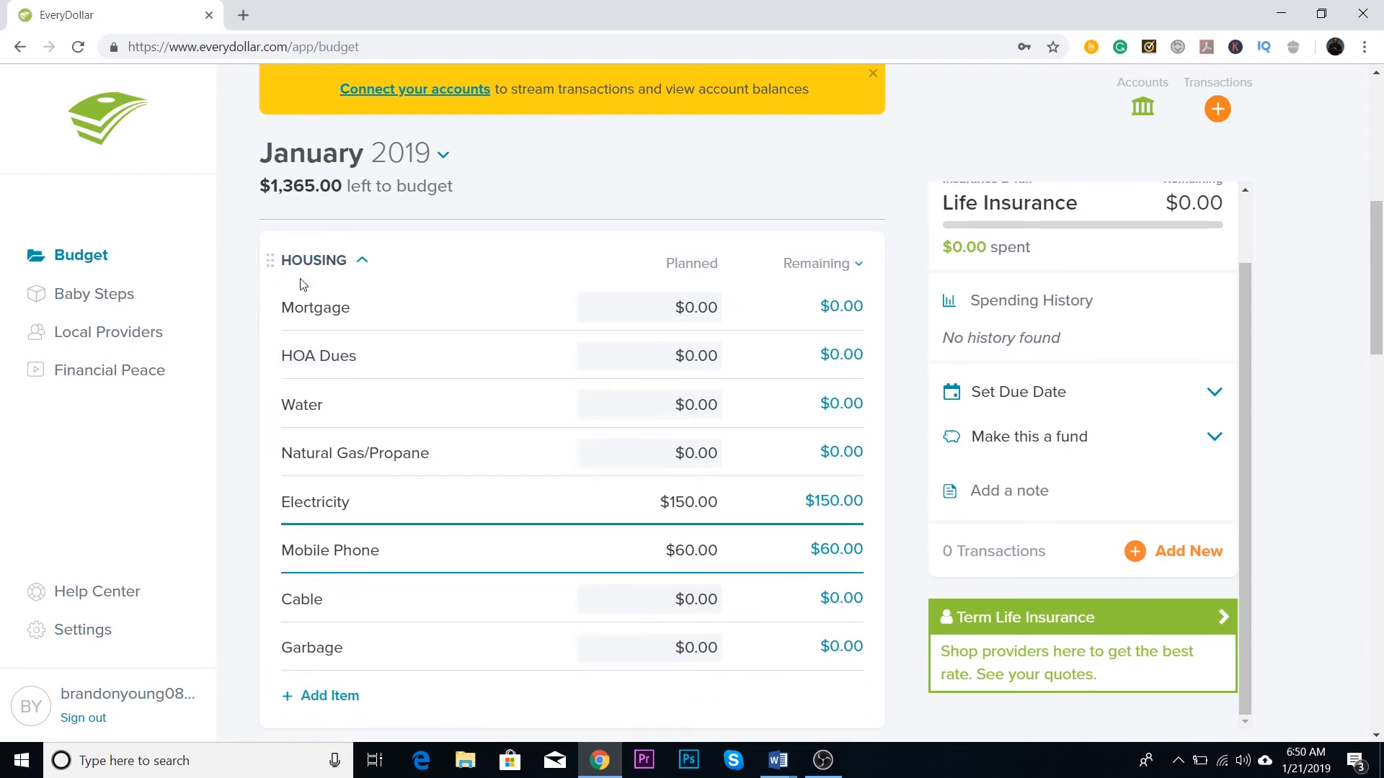
scroll(309, 275, down, 3)
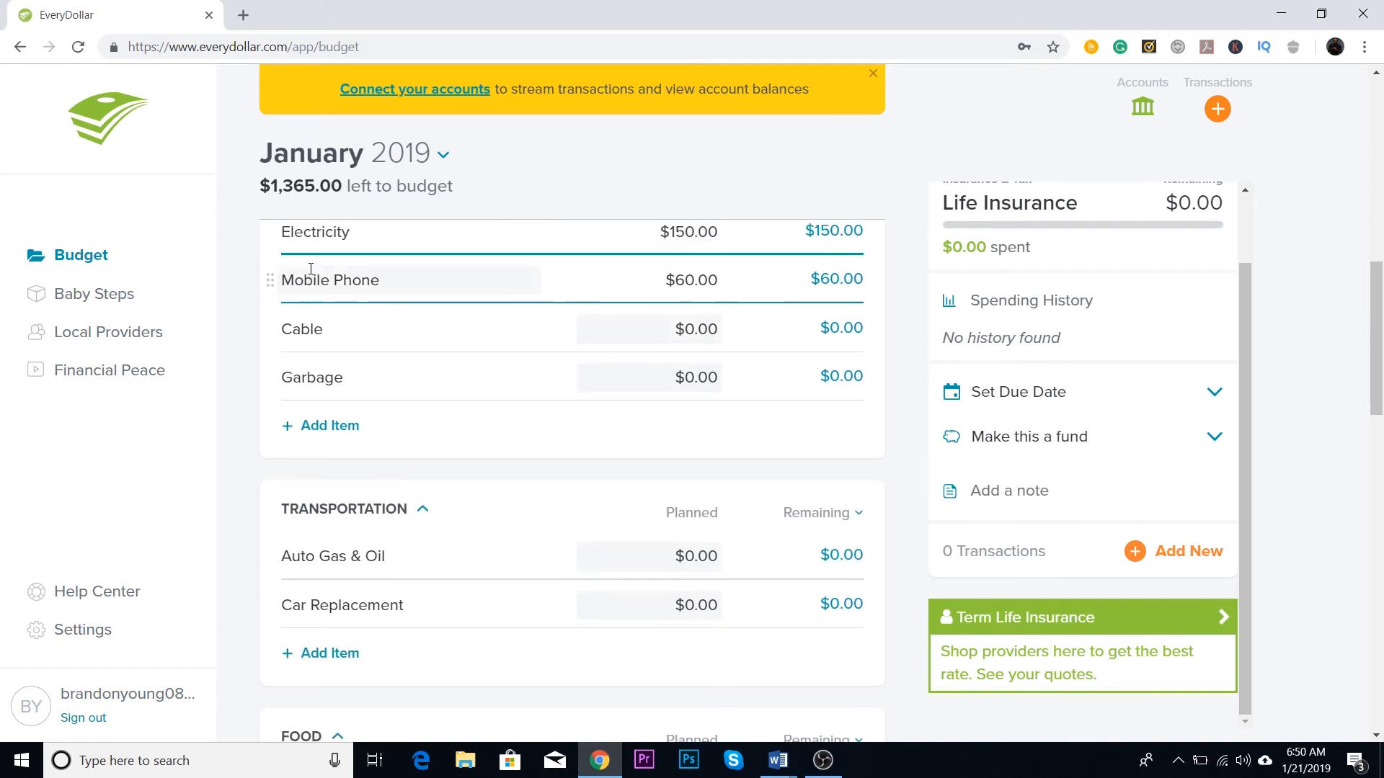
scroll(311, 269, down, 8)
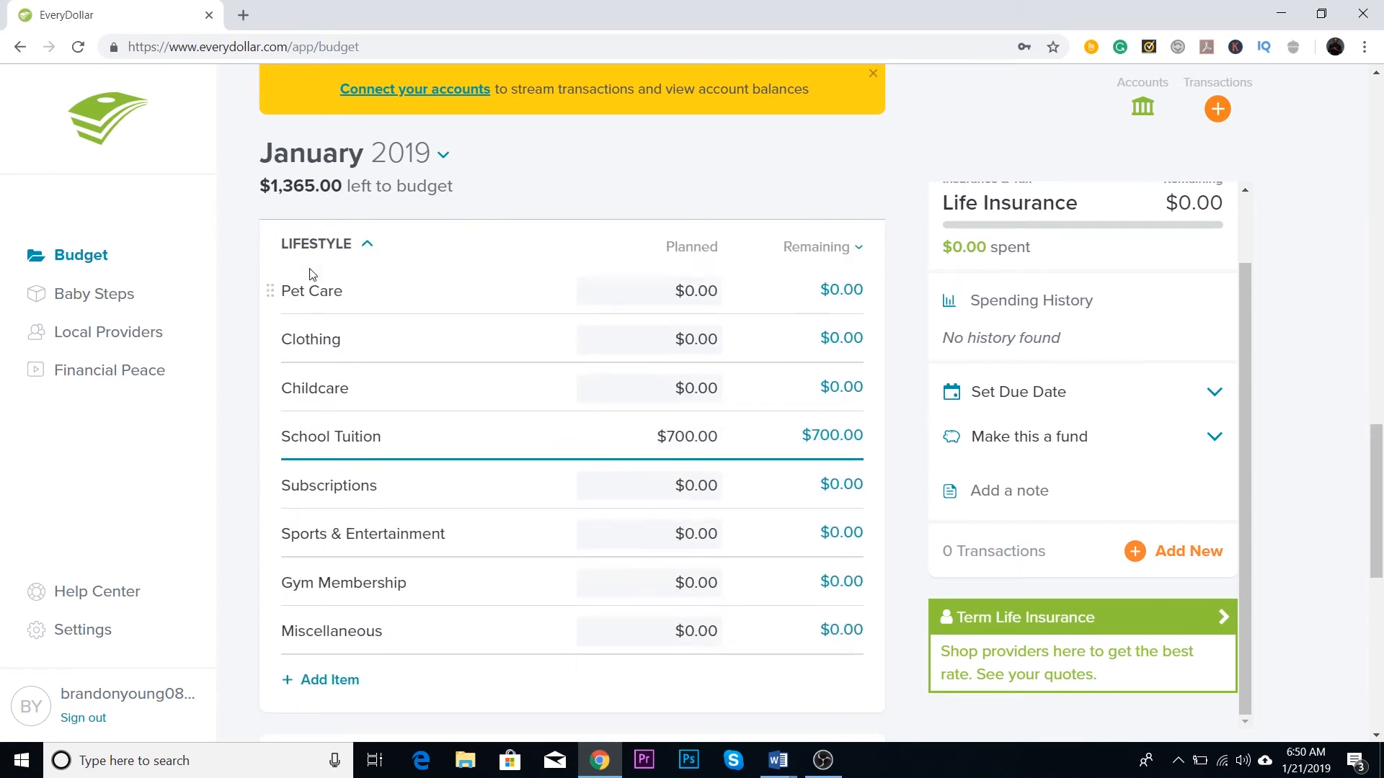
scroll(311, 274, down, 3)
scroll(325, 303, up, 15)
scroll(328, 331, up, 3)
scroll(333, 349, down, 4)
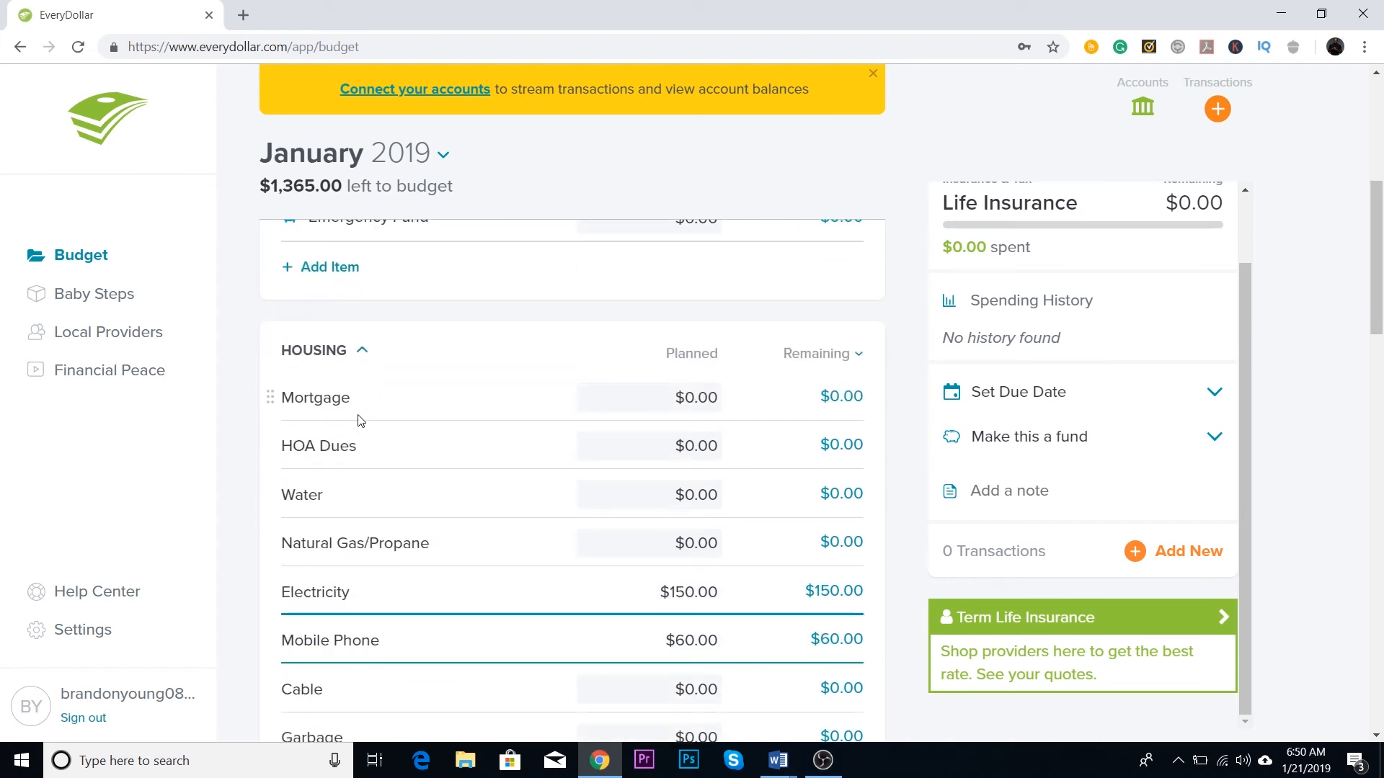
Step: Review the budget categories from Housing through Debt and go back up to the Income category
scroll(375, 425, down, 11)
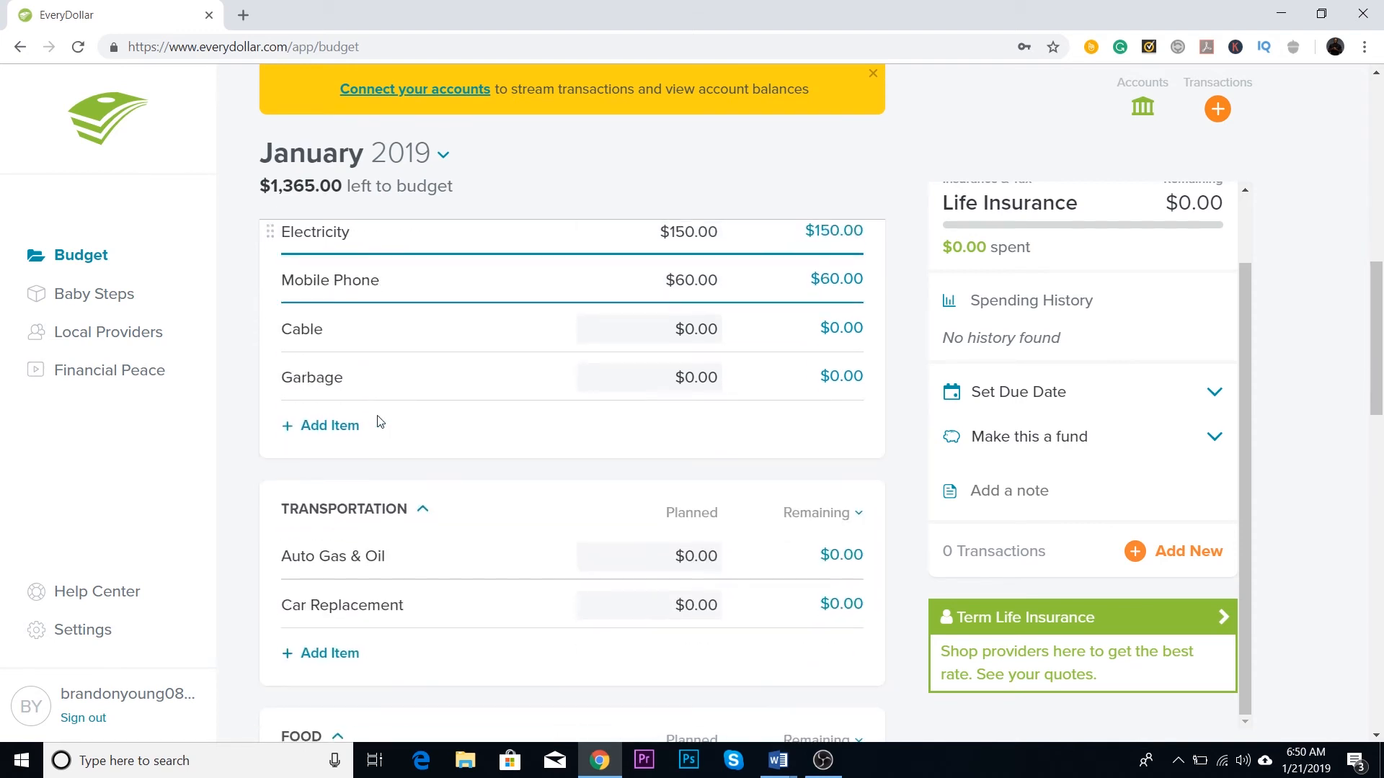
scroll(325, 459, down, 3)
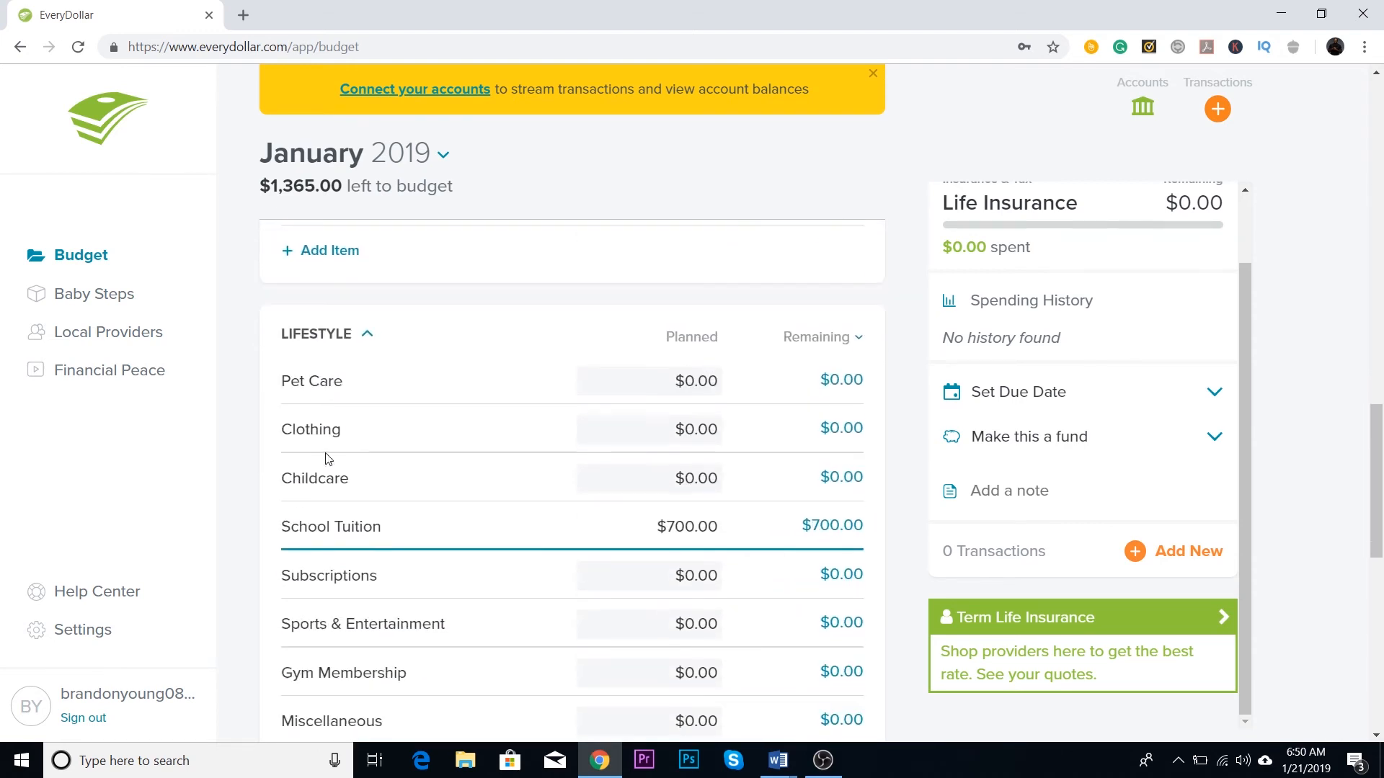
scroll(321, 346, down, 9)
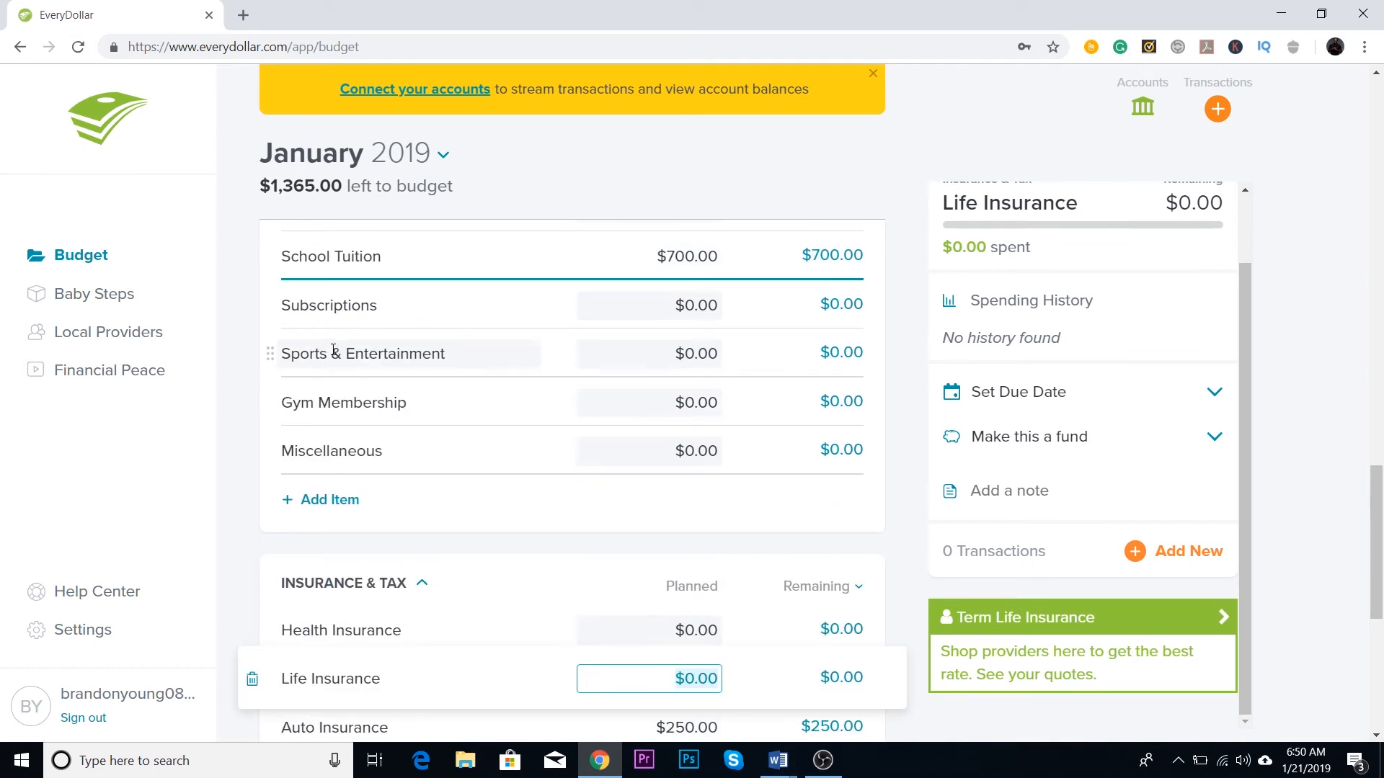
scroll(328, 317, down, 2)
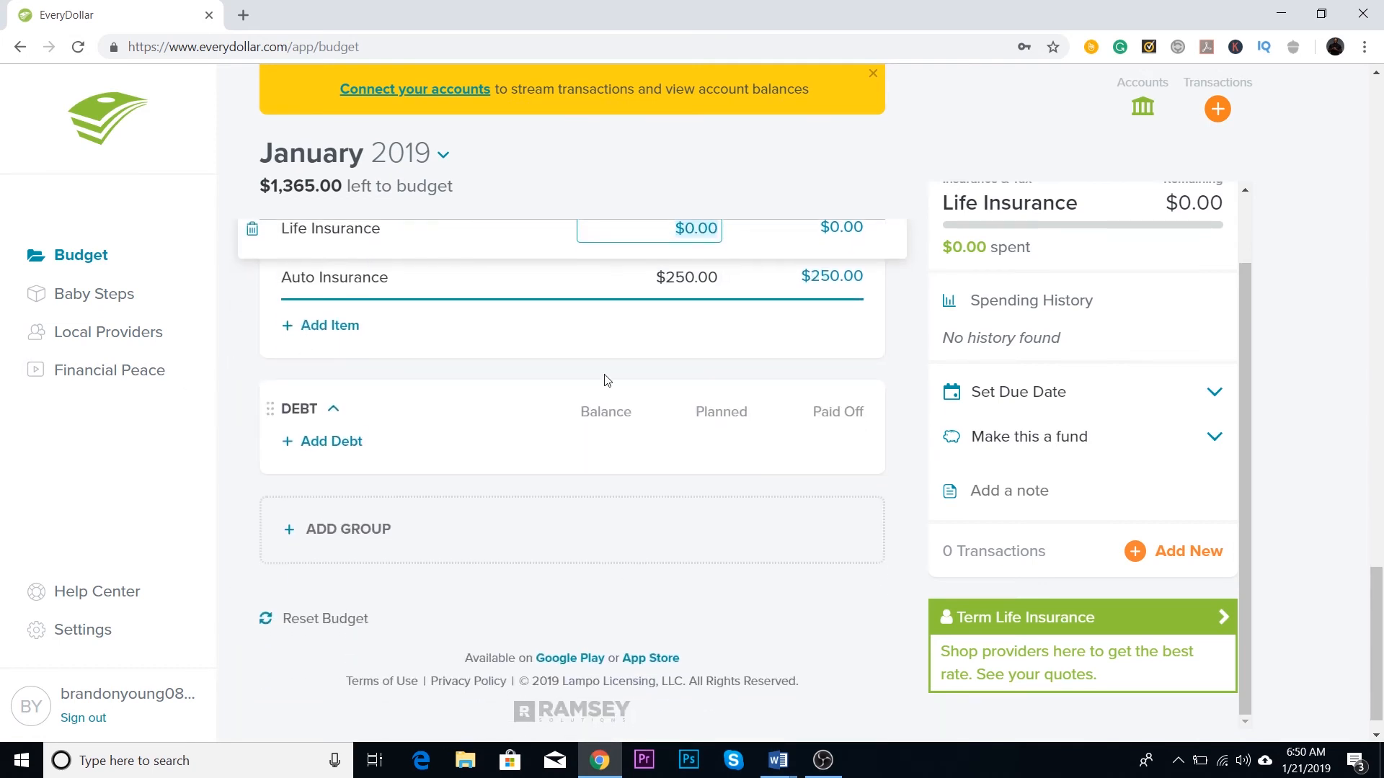
scroll(353, 509, up, 5)
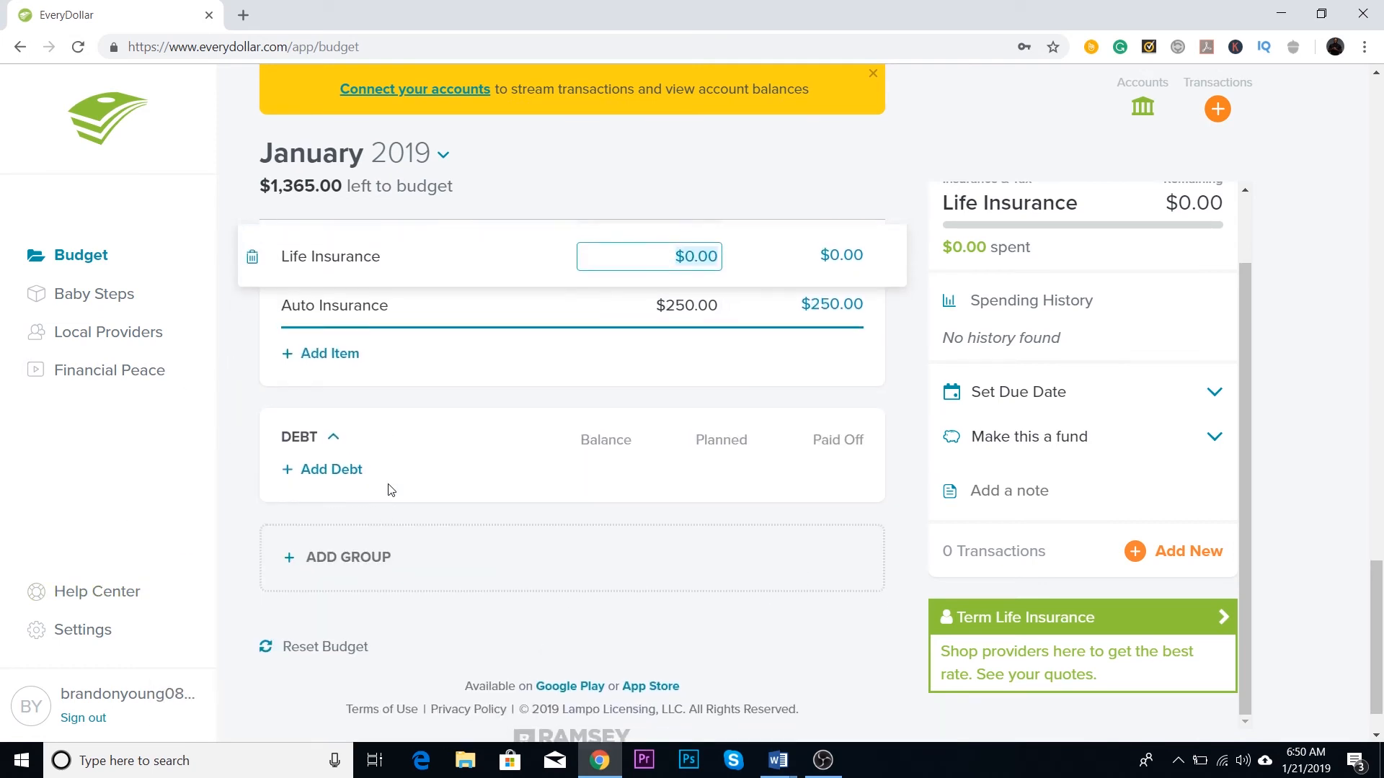
scroll(328, 409, up, 12)
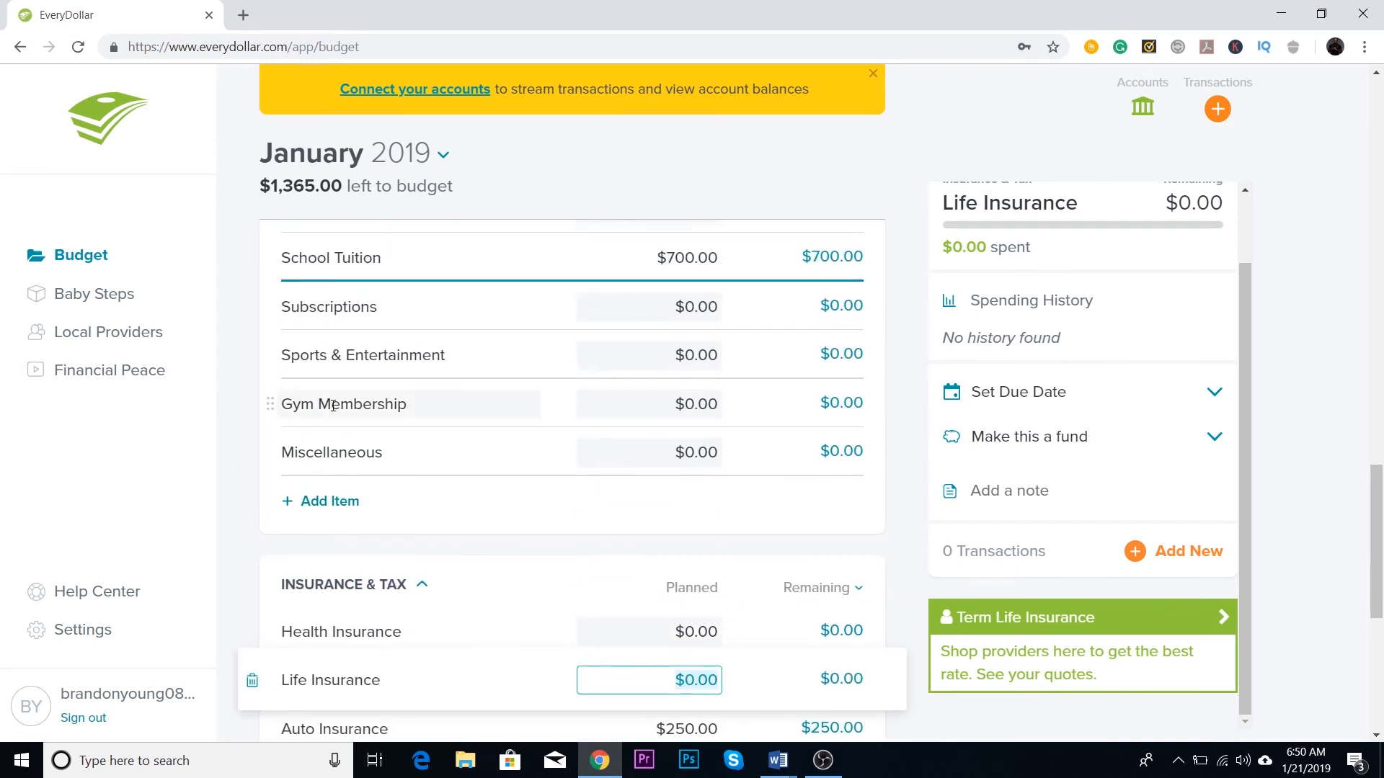
scroll(415, 371, up, 3)
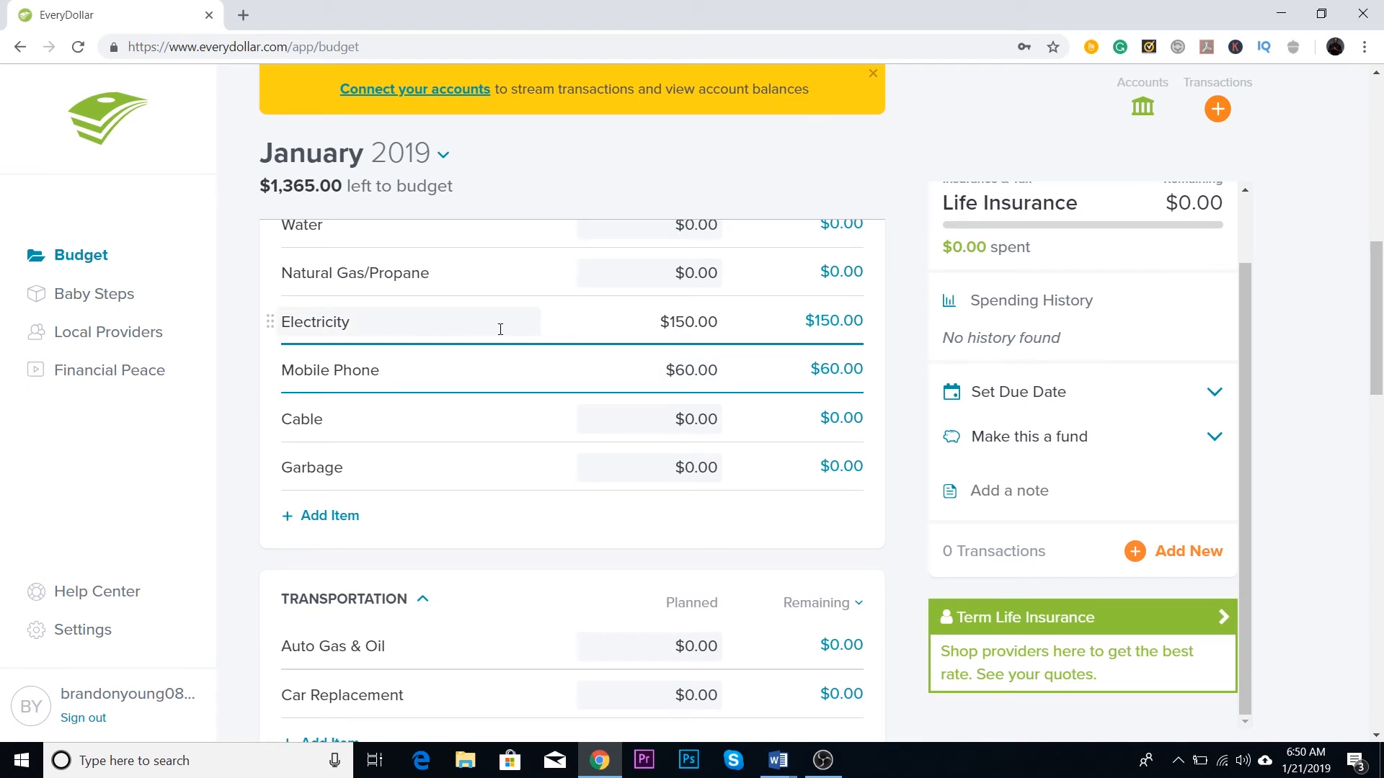
scroll(216, 422, up, 5)
scroll(225, 425, down, 1)
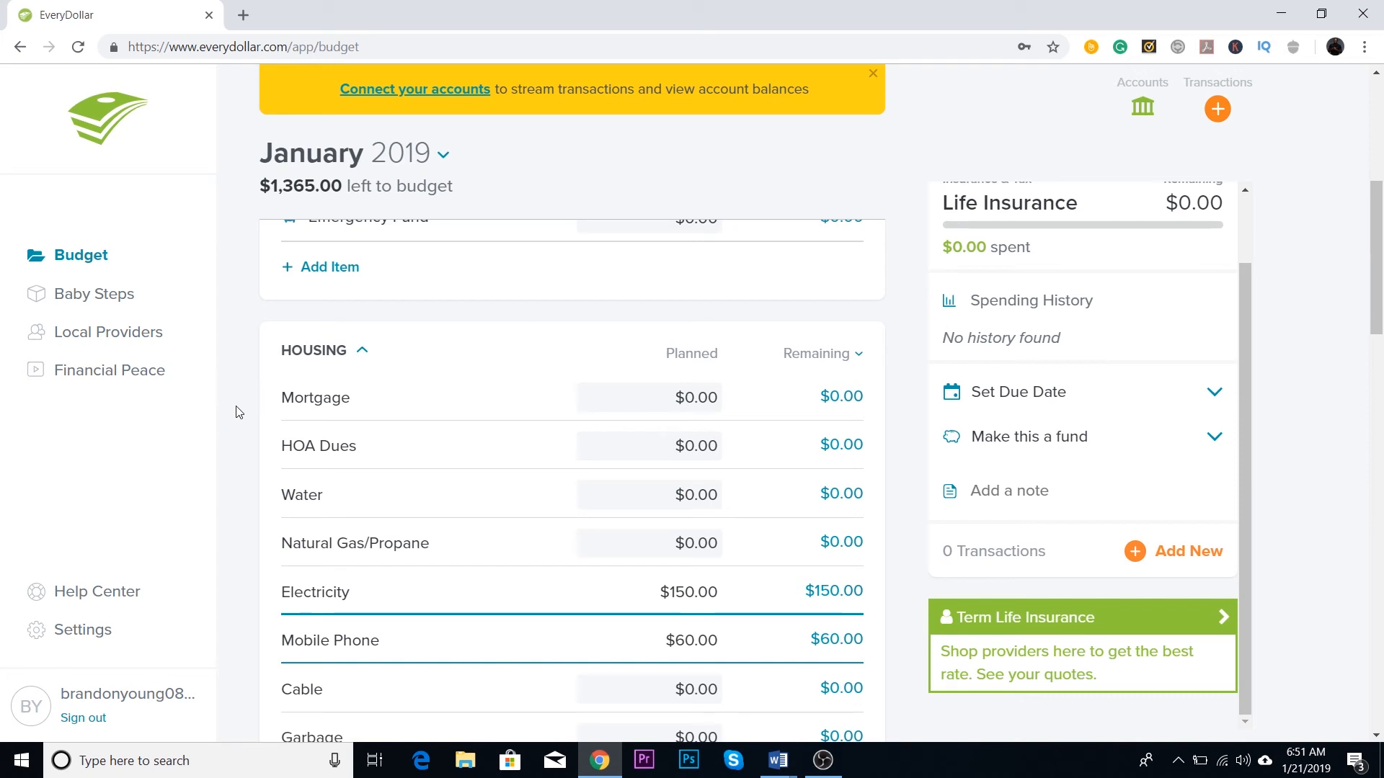
scroll(227, 418, up, 4)
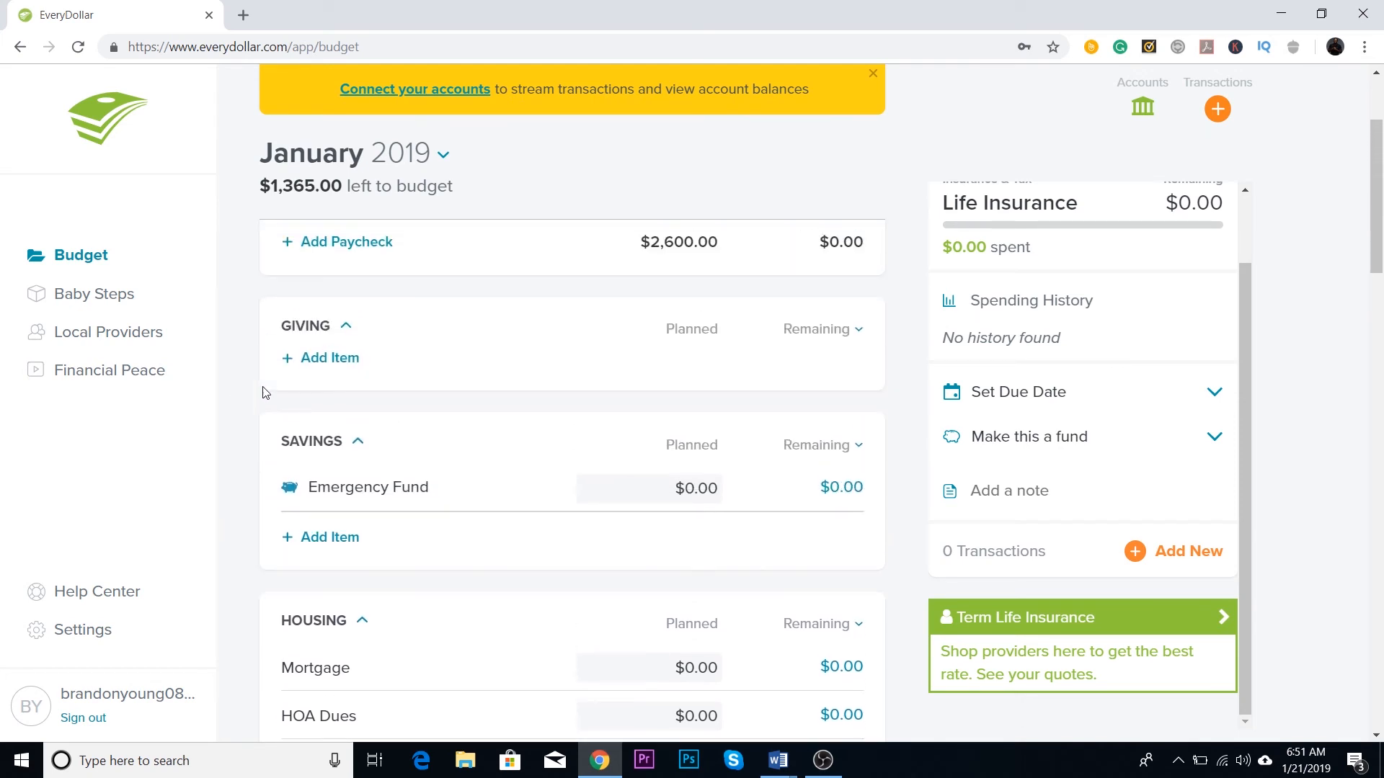
scroll(681, 162, up, 3)
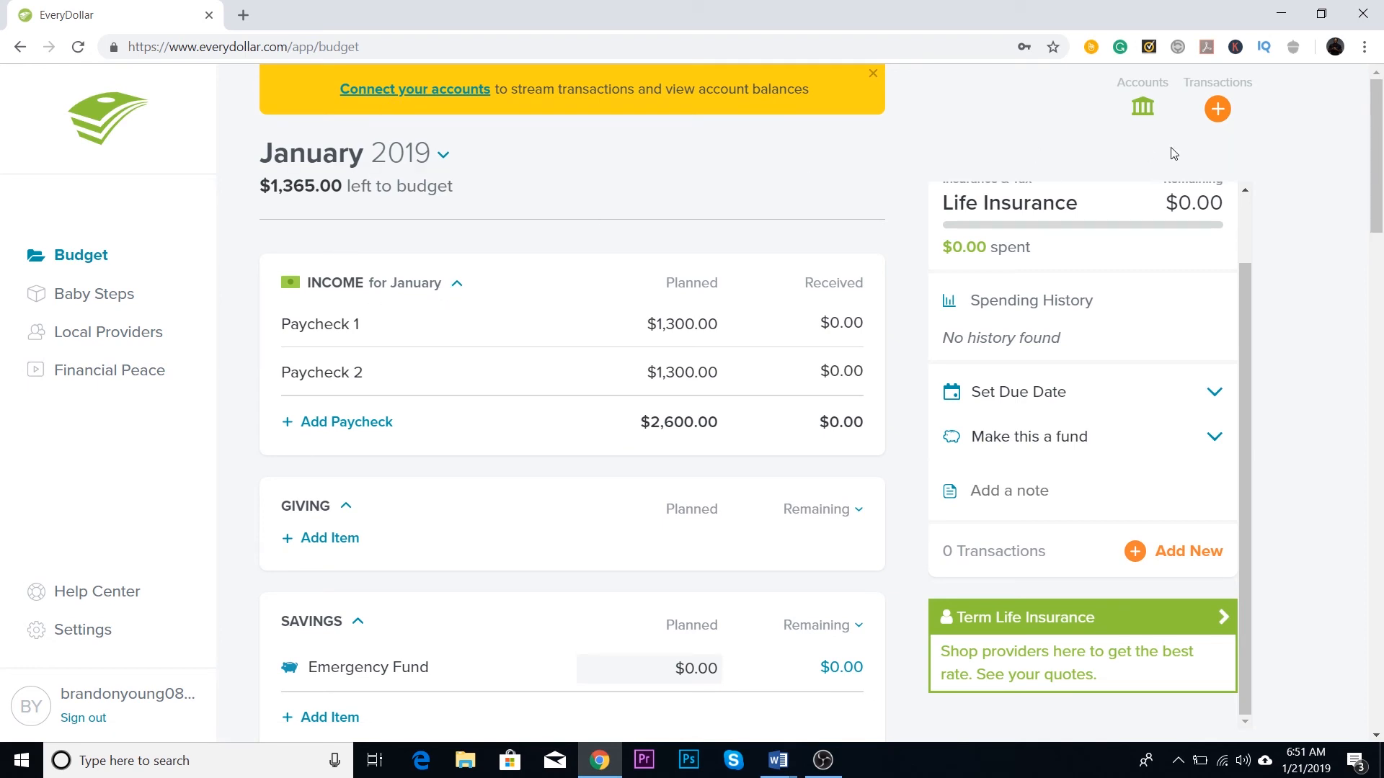
Step: Open the bank connection search, look up "hsbc" among the banks, review the matches and close the search
click(1143, 106)
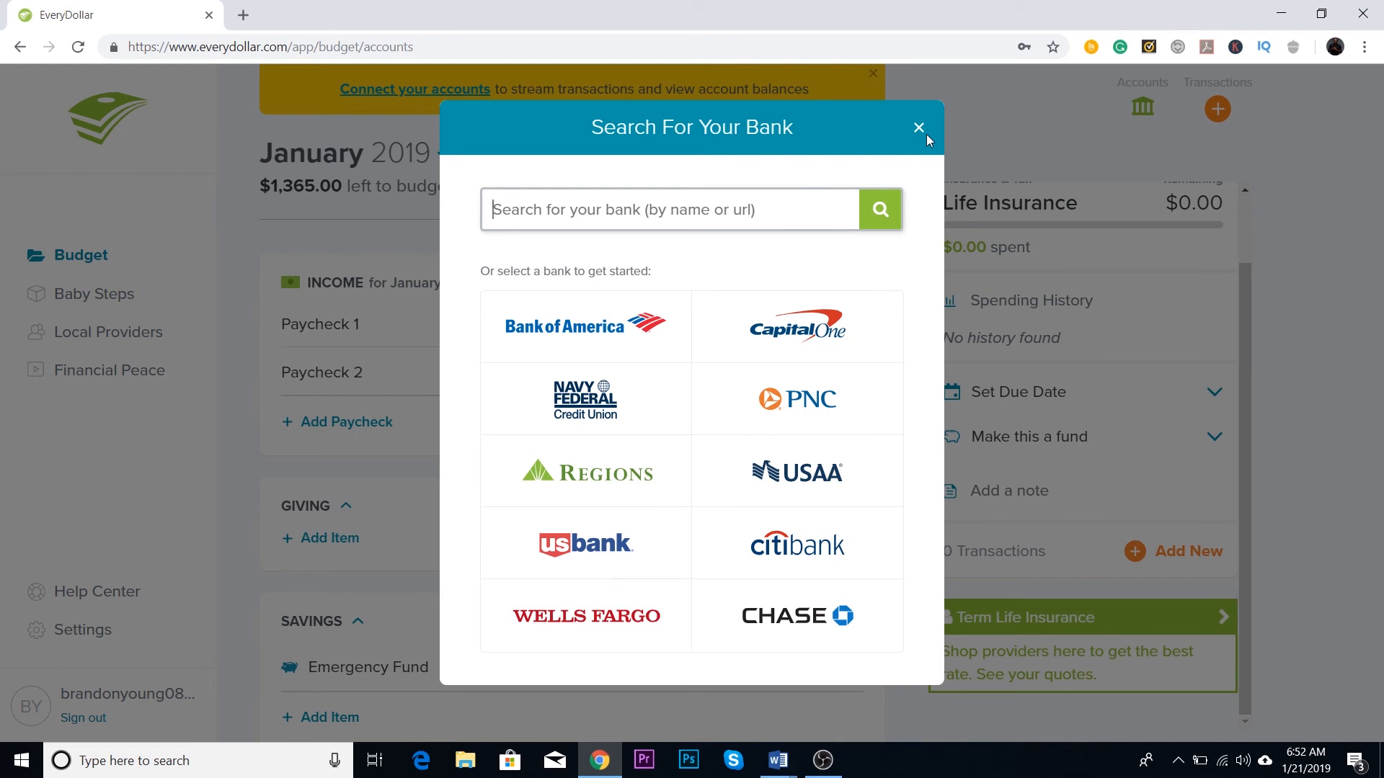
text(hsbc)
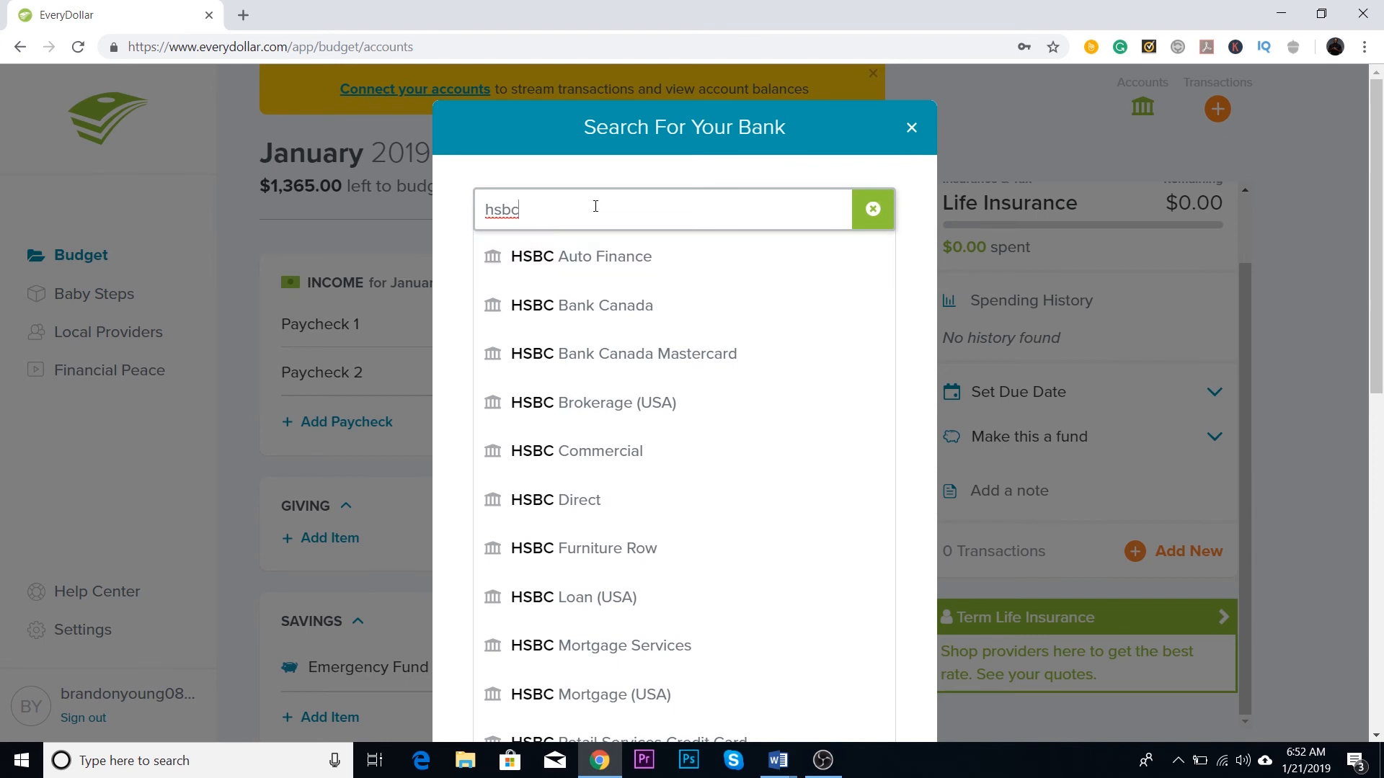
drag(548, 200, 470, 223)
scroll(868, 228, down, 6)
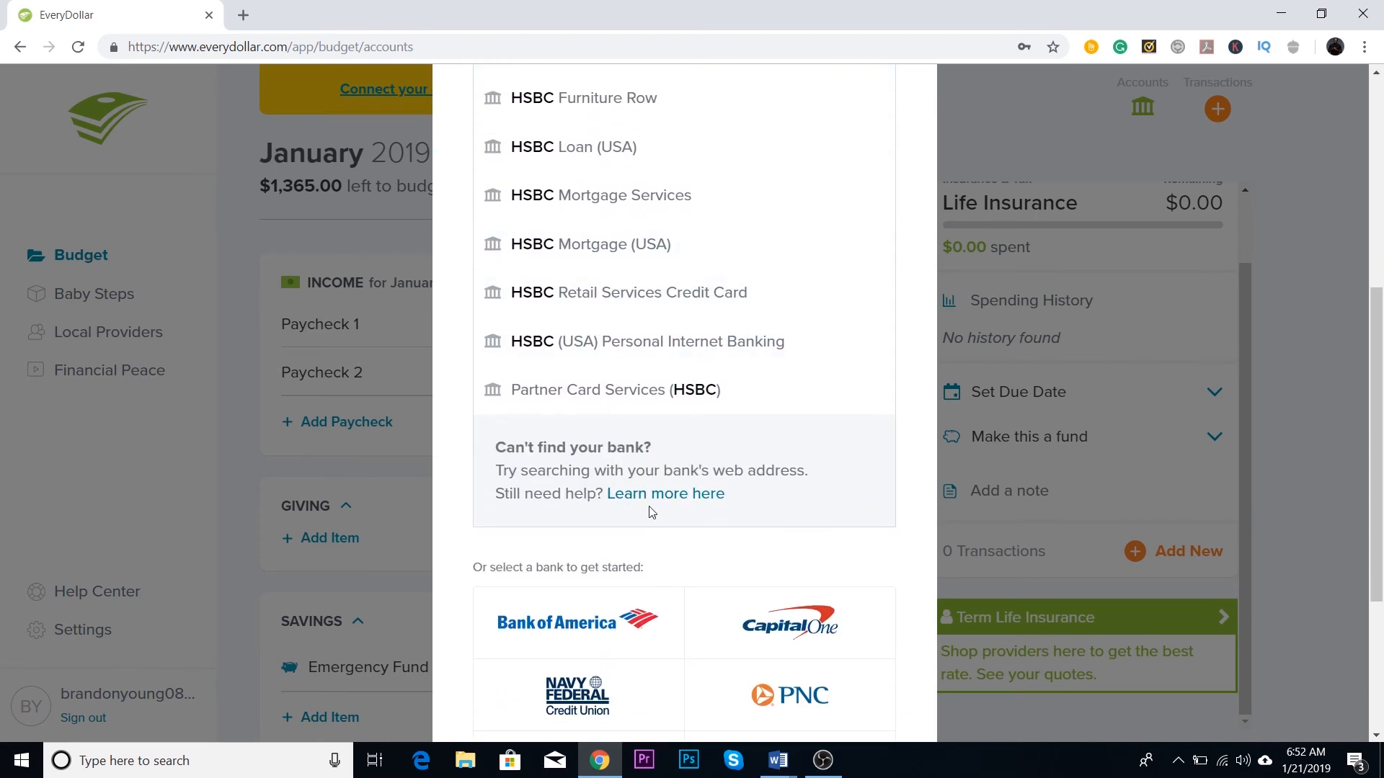
scroll(714, 512, up, 6)
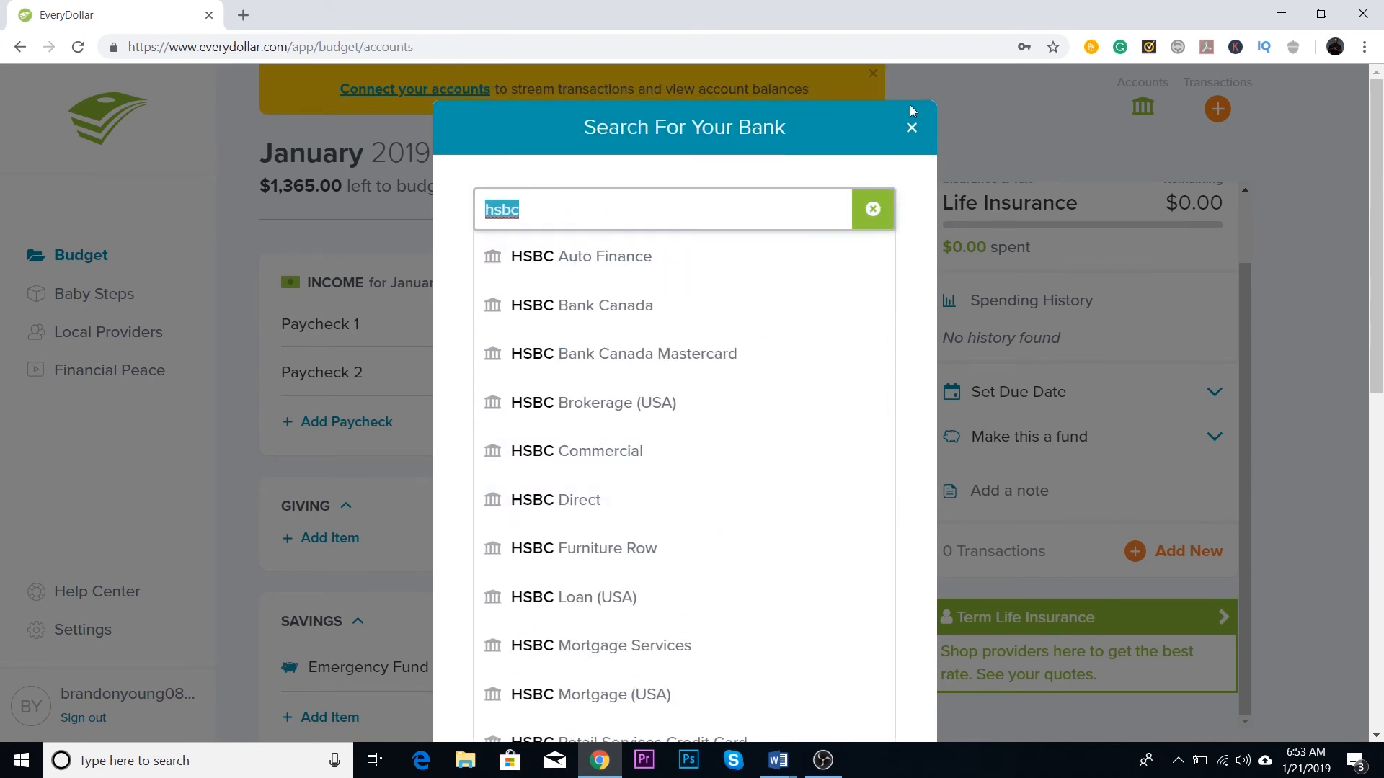
click(911, 129)
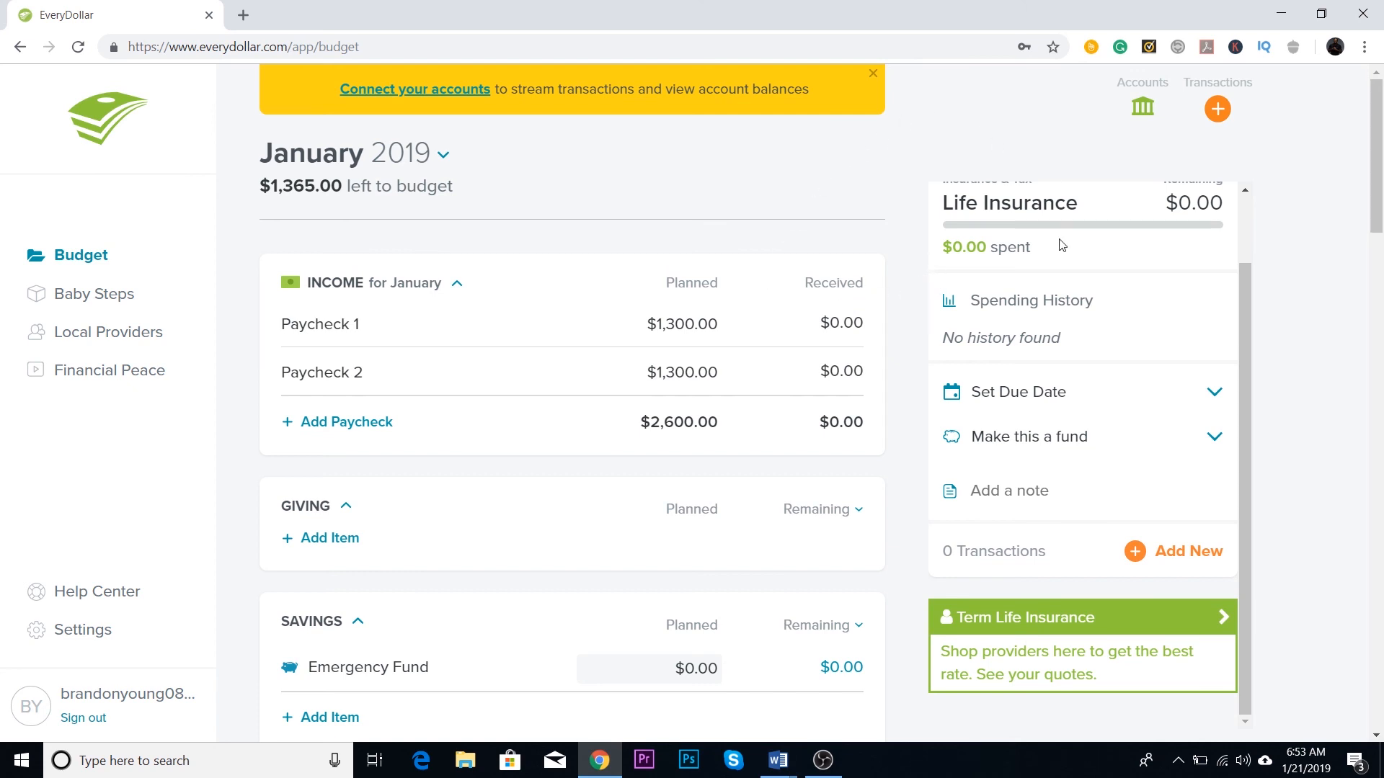
Step: View the new transactions list alongside the budget categories down to Lifestyle, and close the list
scroll(1067, 245, up, 1)
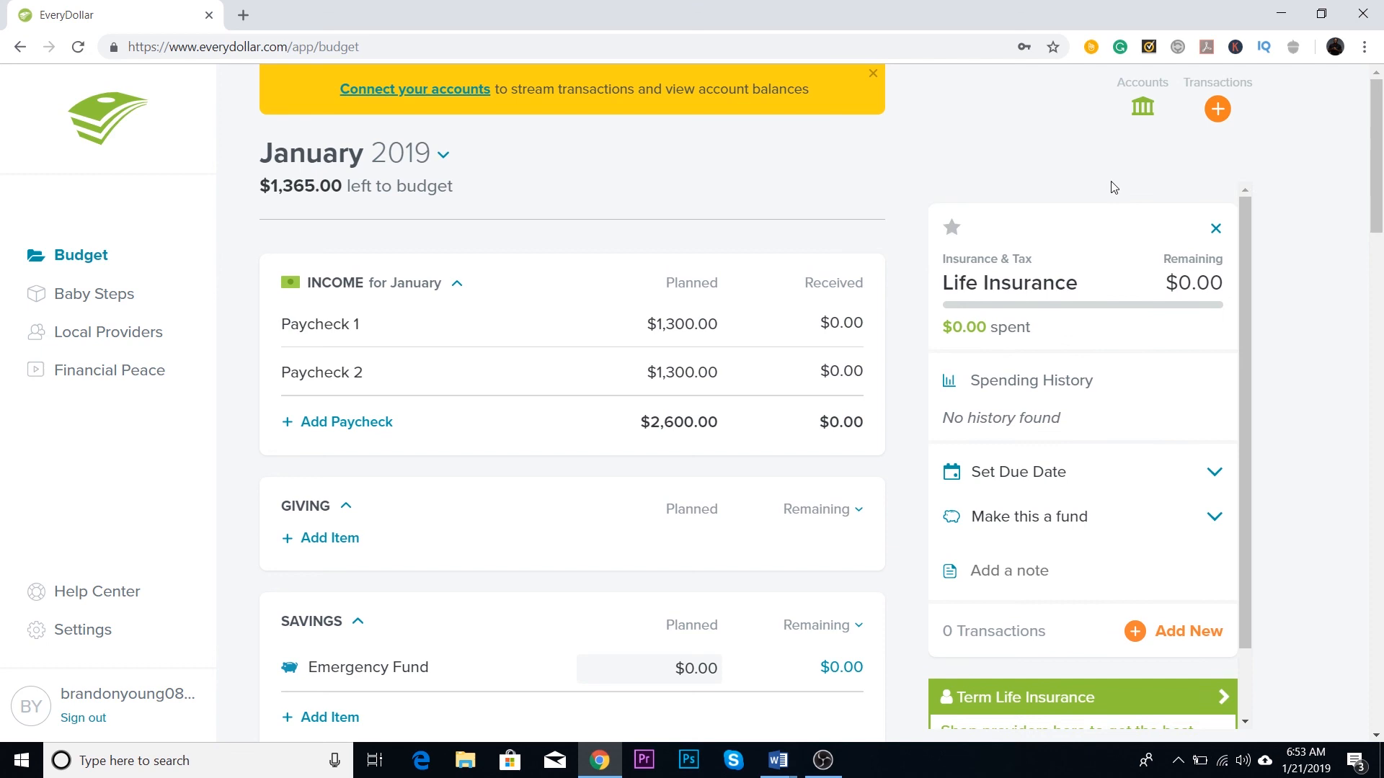
click(1215, 110)
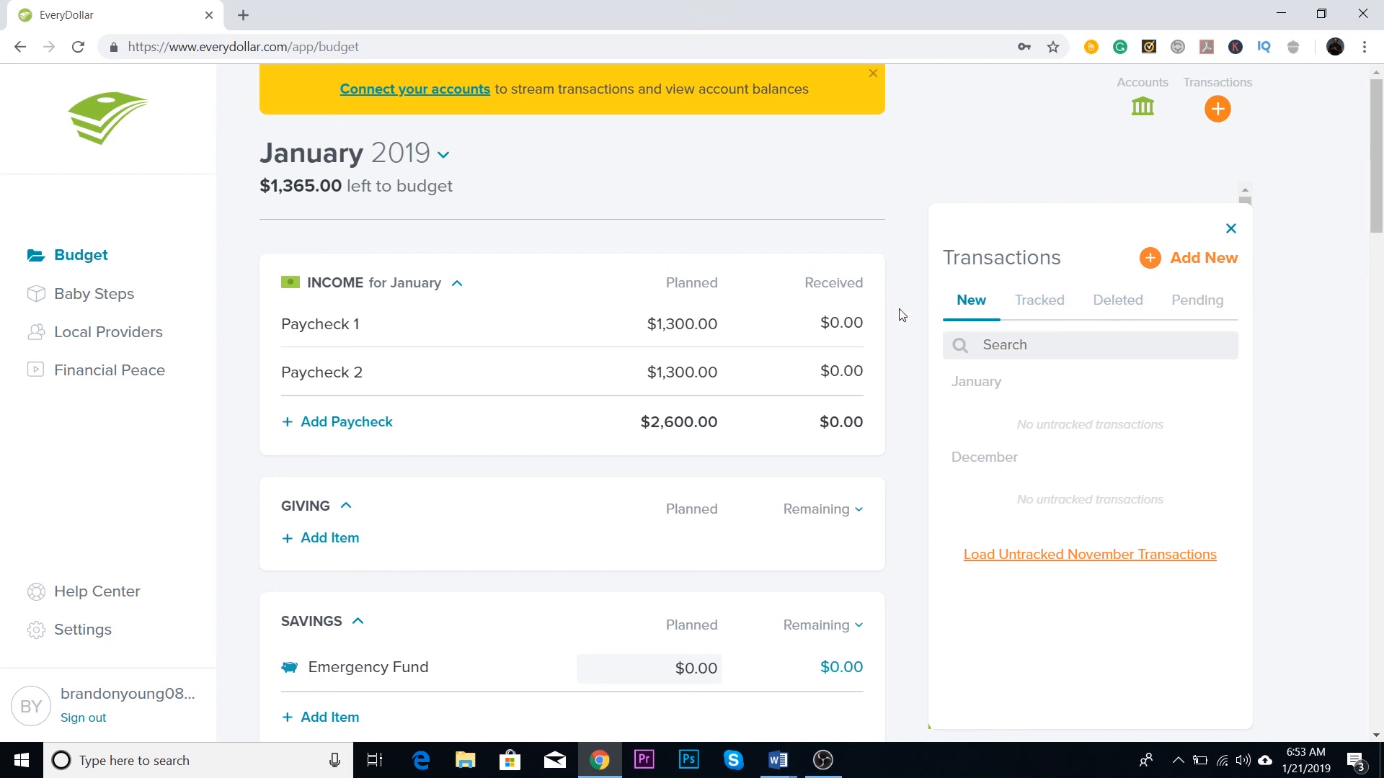
scroll(802, 324, down, 1)
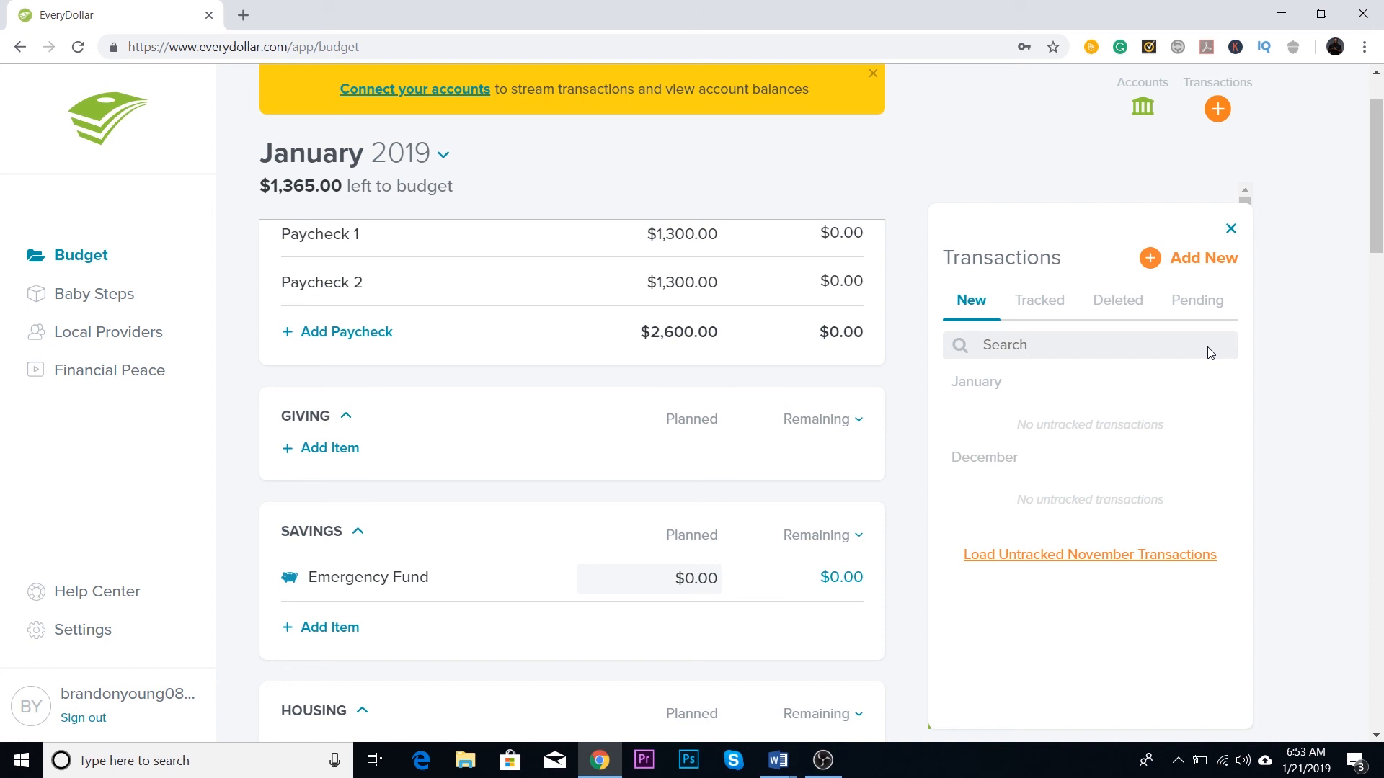
scroll(987, 439, down, 3)
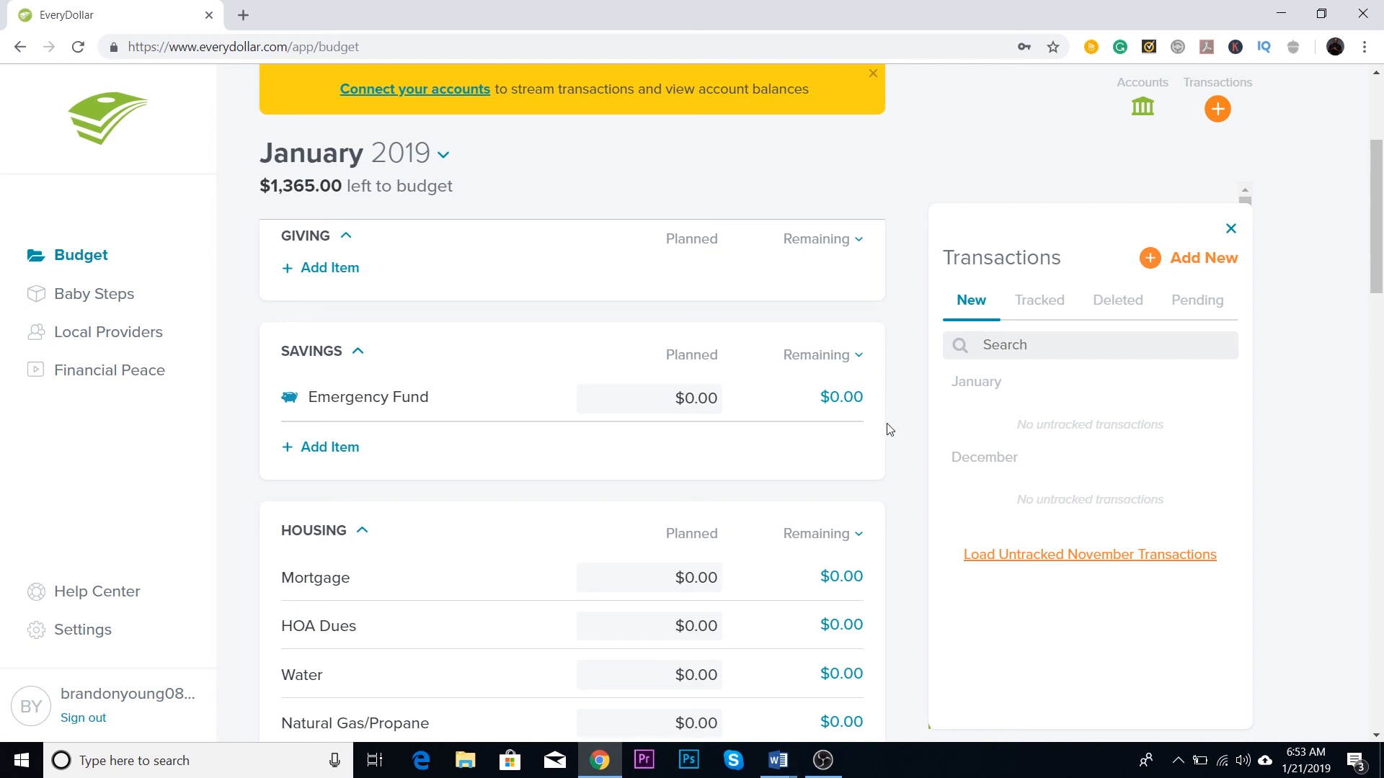
scroll(893, 429, down, 15)
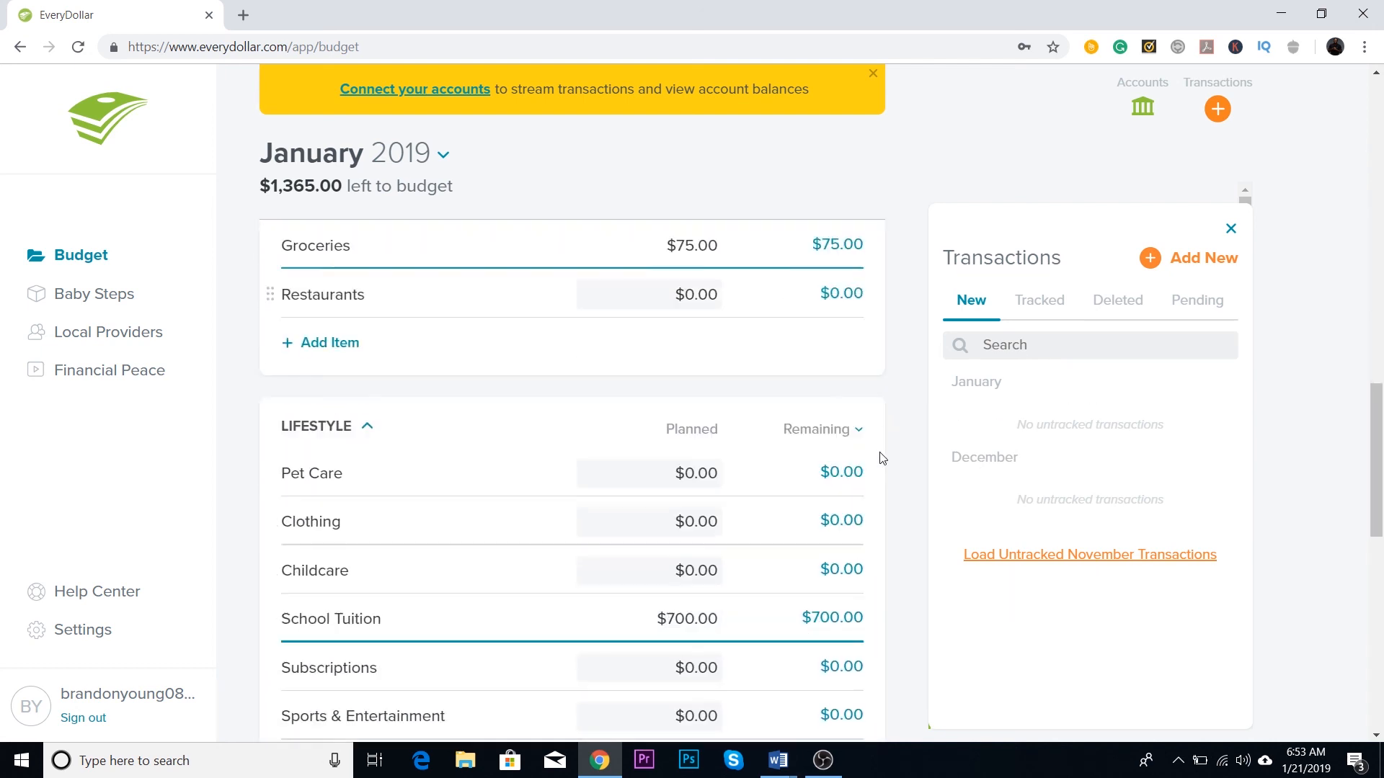
scroll(883, 458, down, 1)
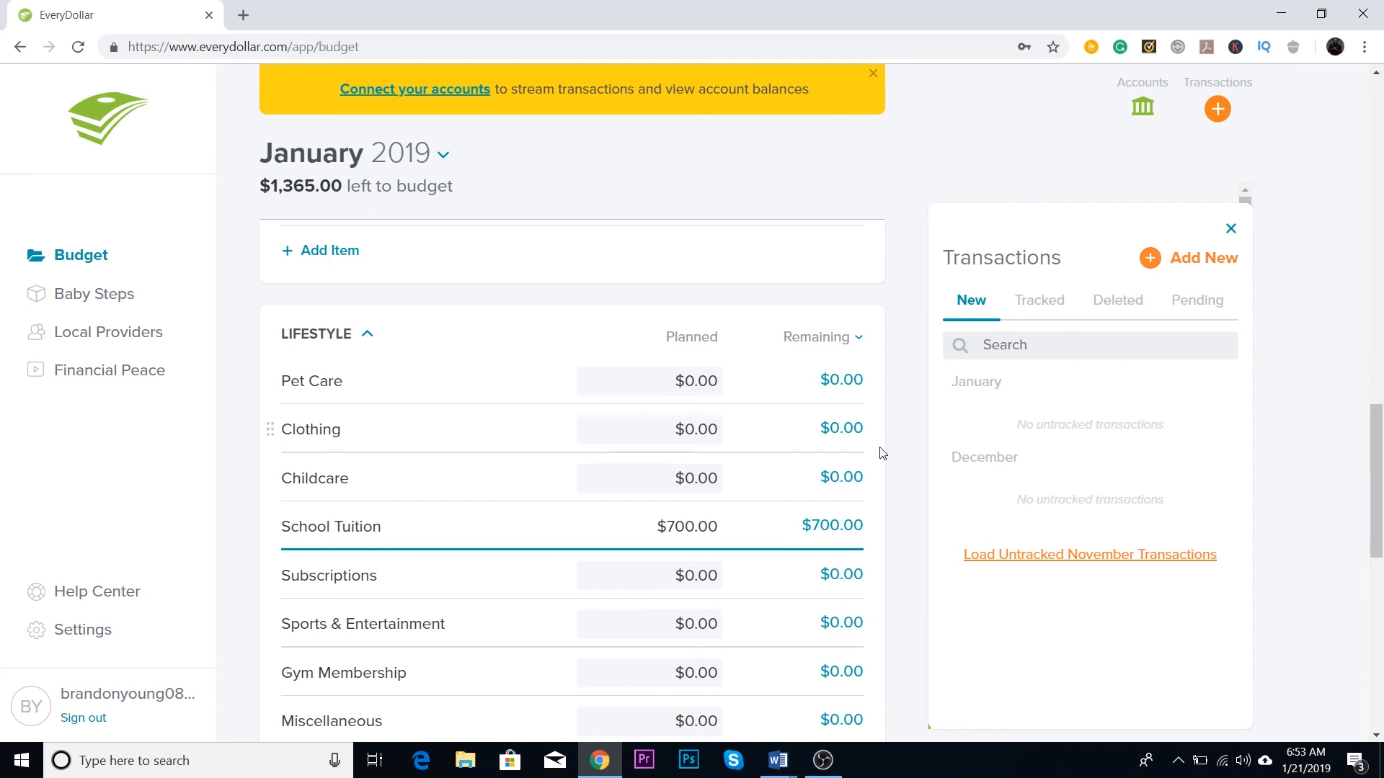
scroll(881, 454, up, 20)
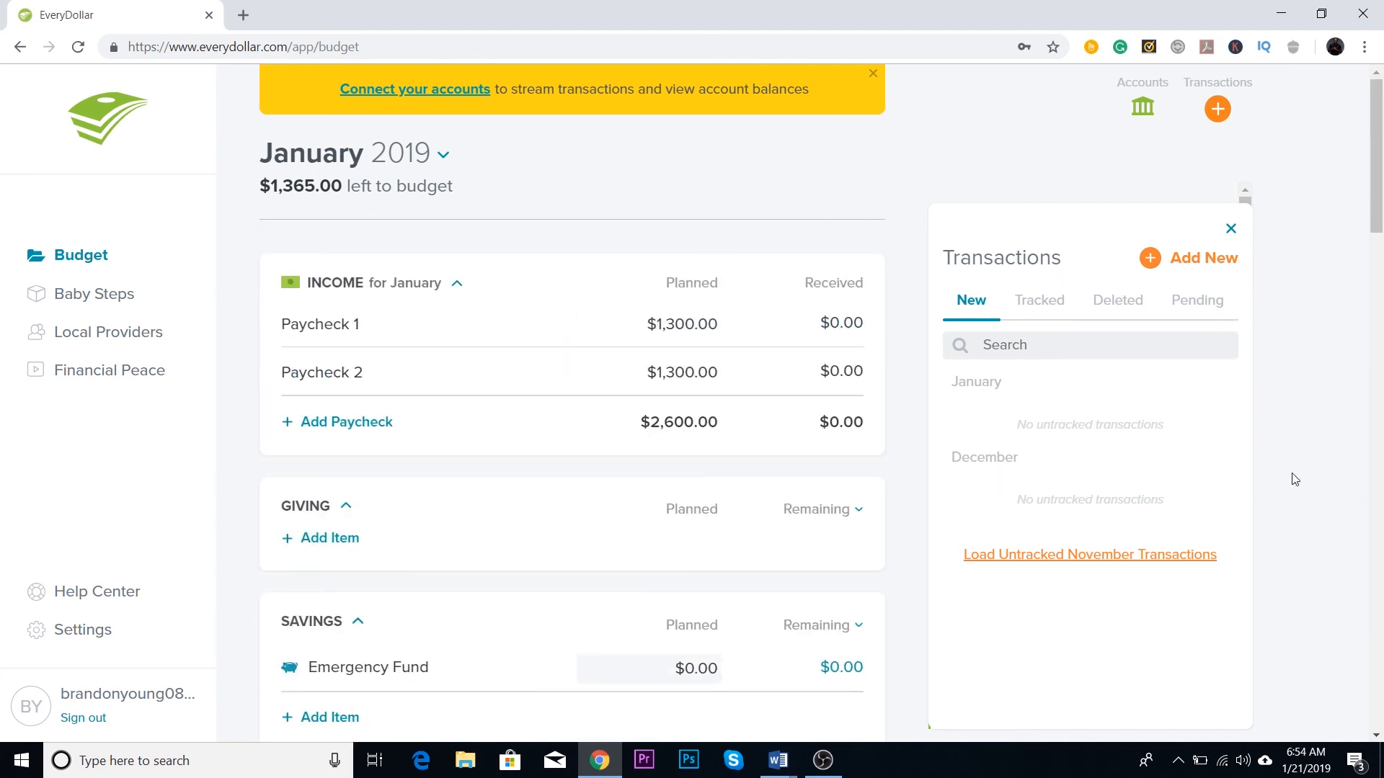
click(1226, 226)
Step: Look over the Life Insurance details and go through the budget down to the Food category
scroll(1192, 365, down, 1)
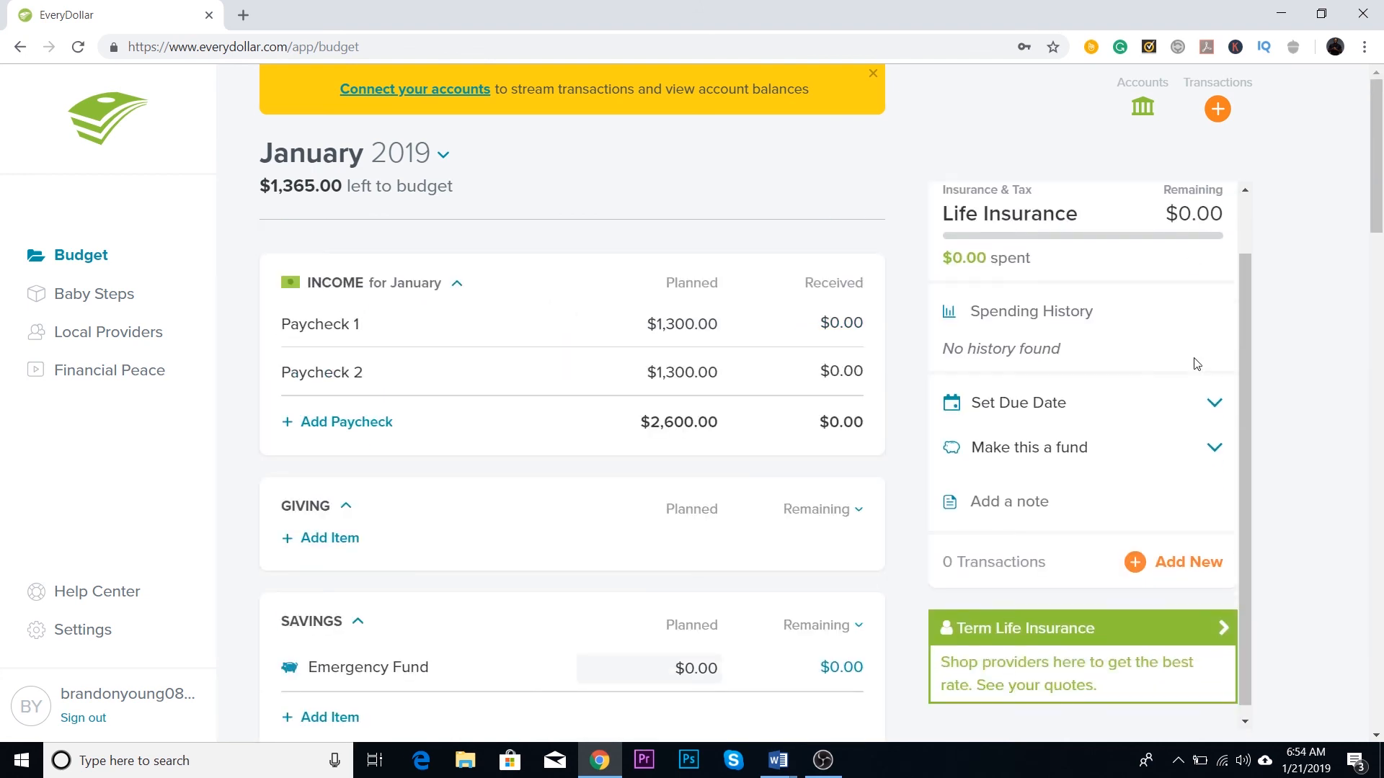
scroll(1226, 416, up, 1)
scroll(1291, 421, down, 20)
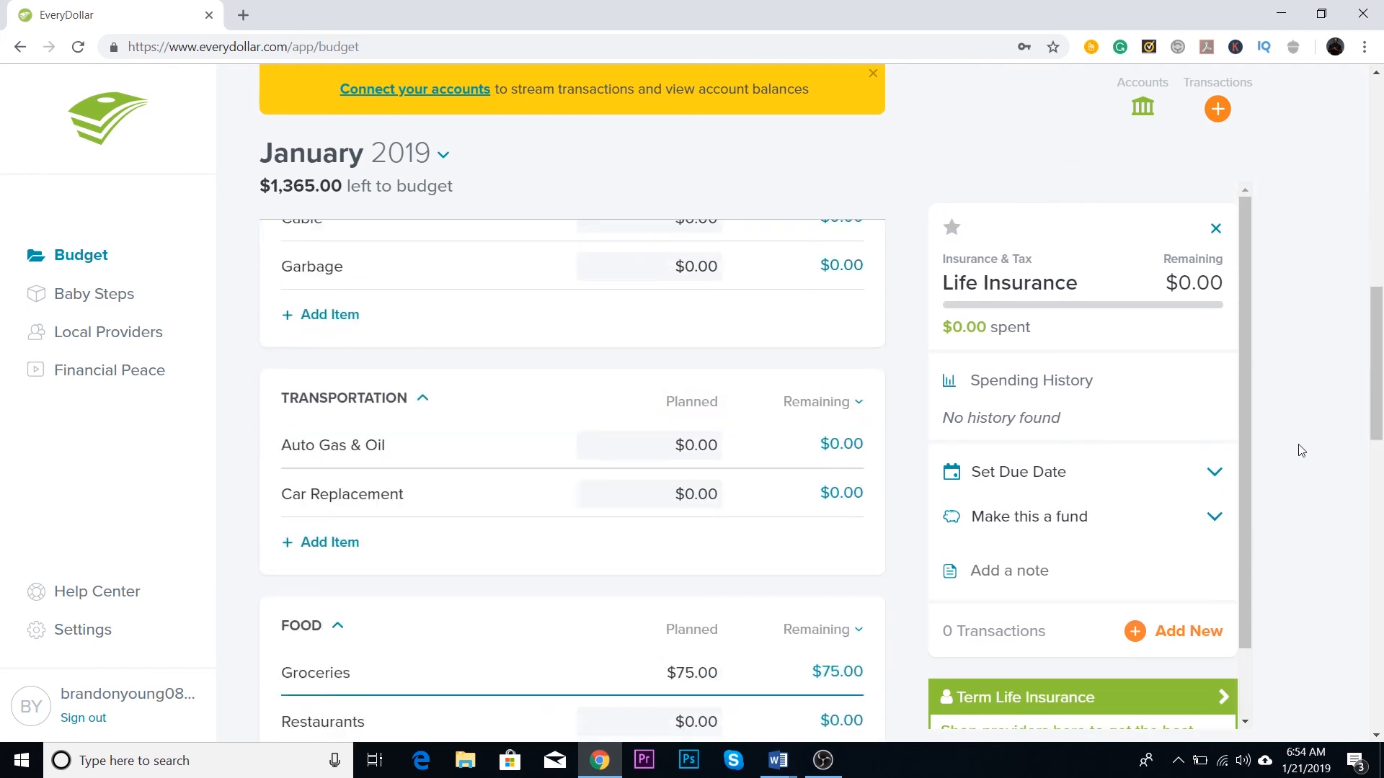